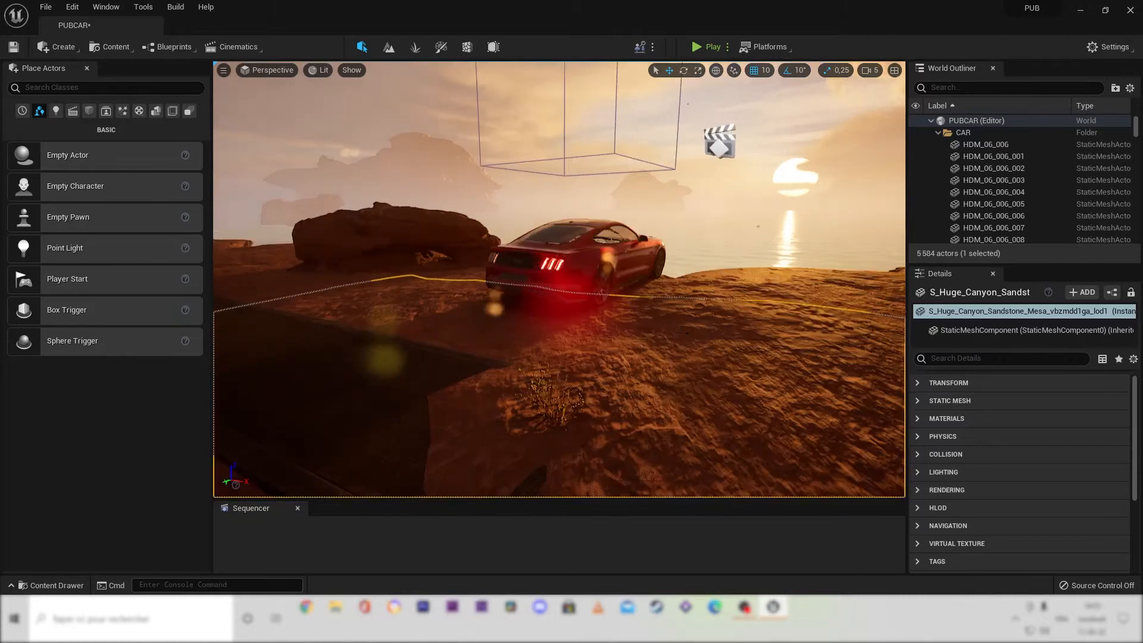
Examine the finished scene with the red car on the rocky cliff from several viewing angles.
scroll(682, 333, up, 3)
scroll(682, 333, down, 1)
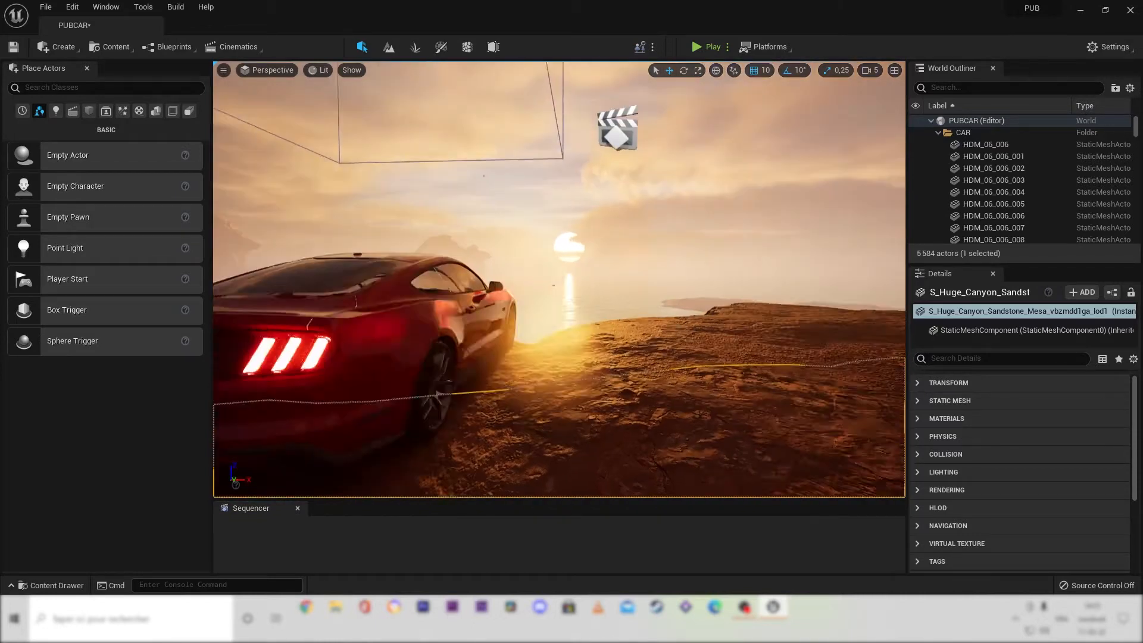
key(a)
key(d)
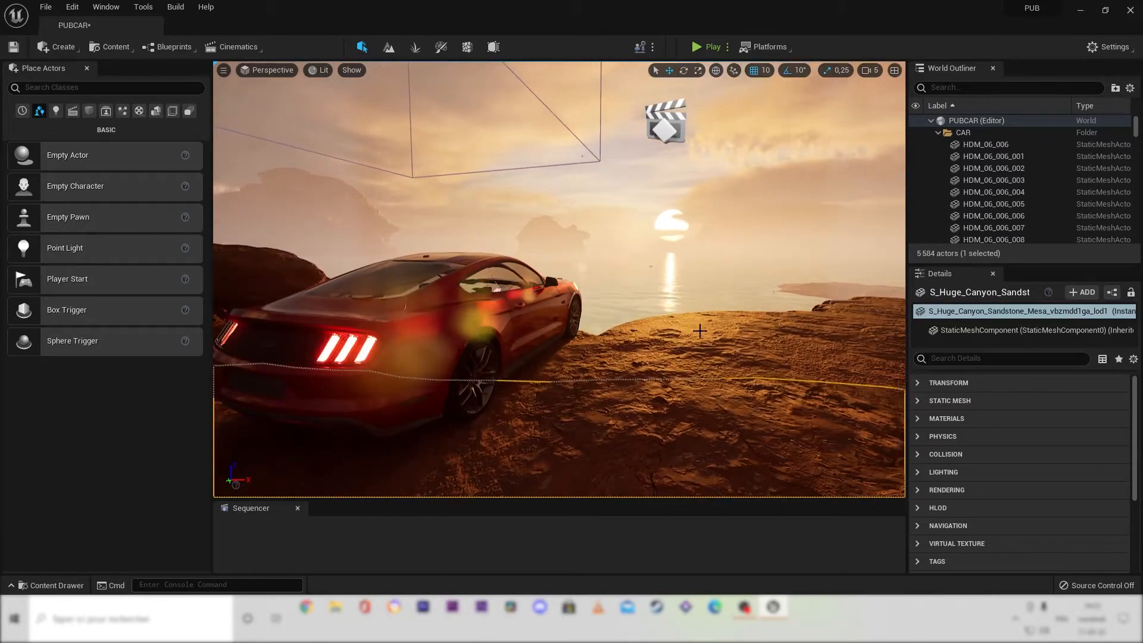
mouse_move(581, 320)
right_down()
mouse_move(476, 321)
mouse_move(596, 319)
mouse_move(575, 319)
right_up()
key(a)
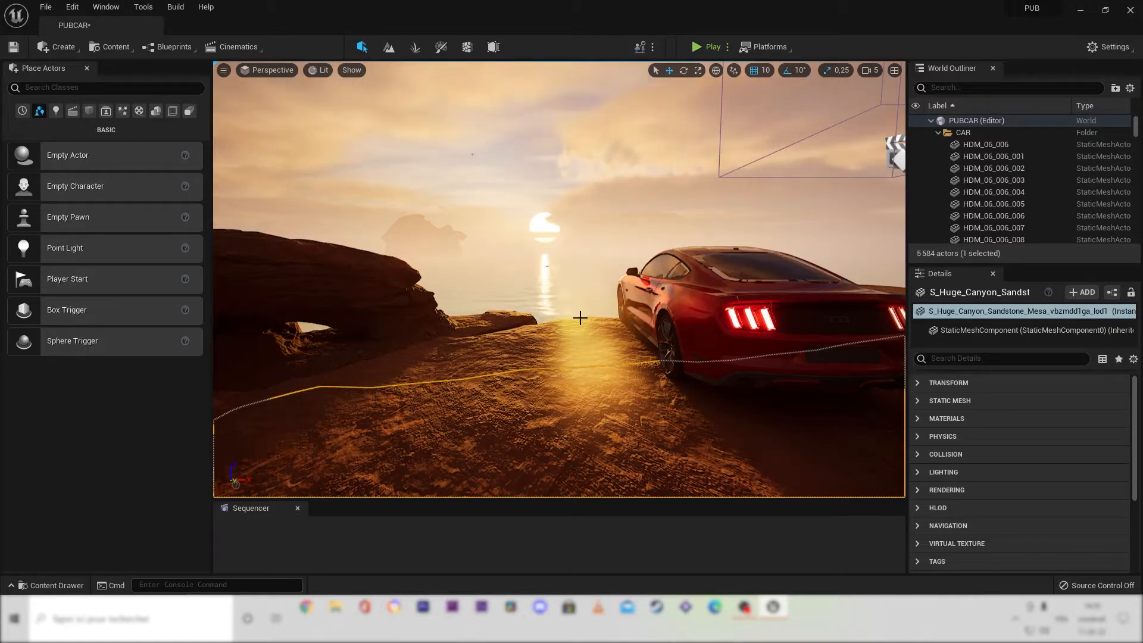
mouse_move(610, 327)
right_down()
mouse_move(530, 330)
mouse_move(610, 327)
right_up()
key(d)
key(a)
scroll(610, 328, down, 2)
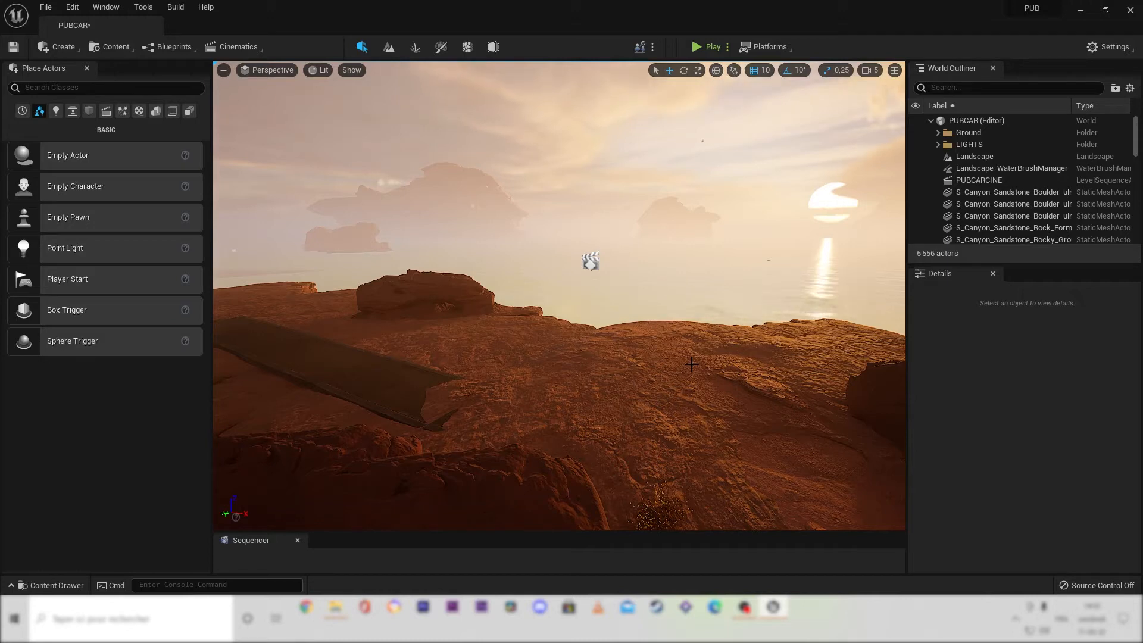
Open the AutomotiveMaterials content folder and start an asset import into it.
right_click(486, 331)
click(476, 410)
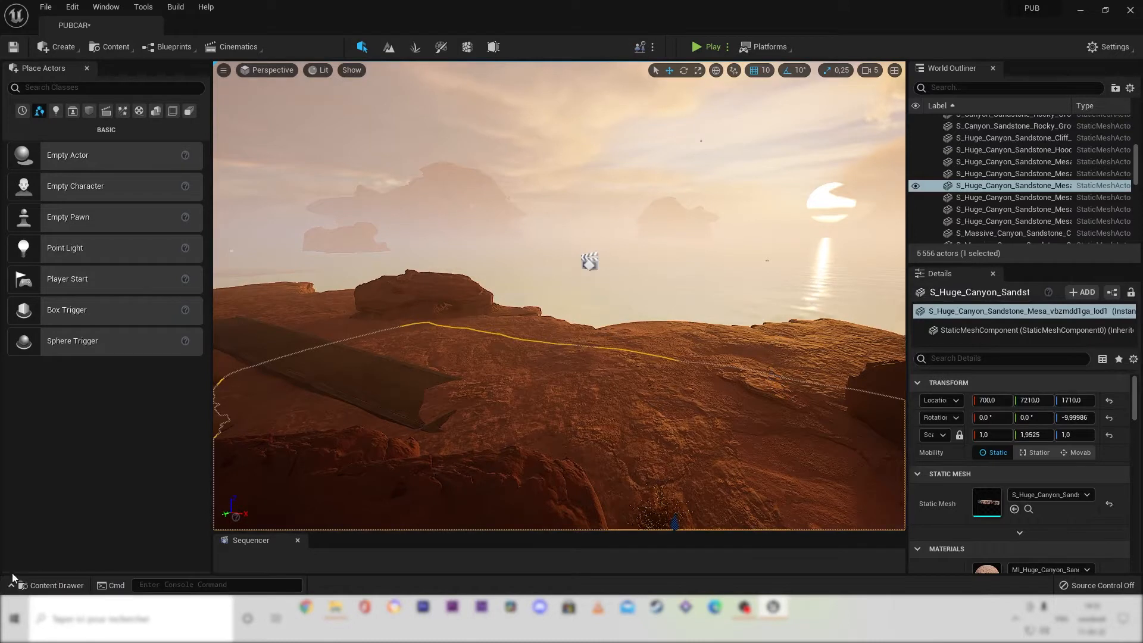
click(14, 581)
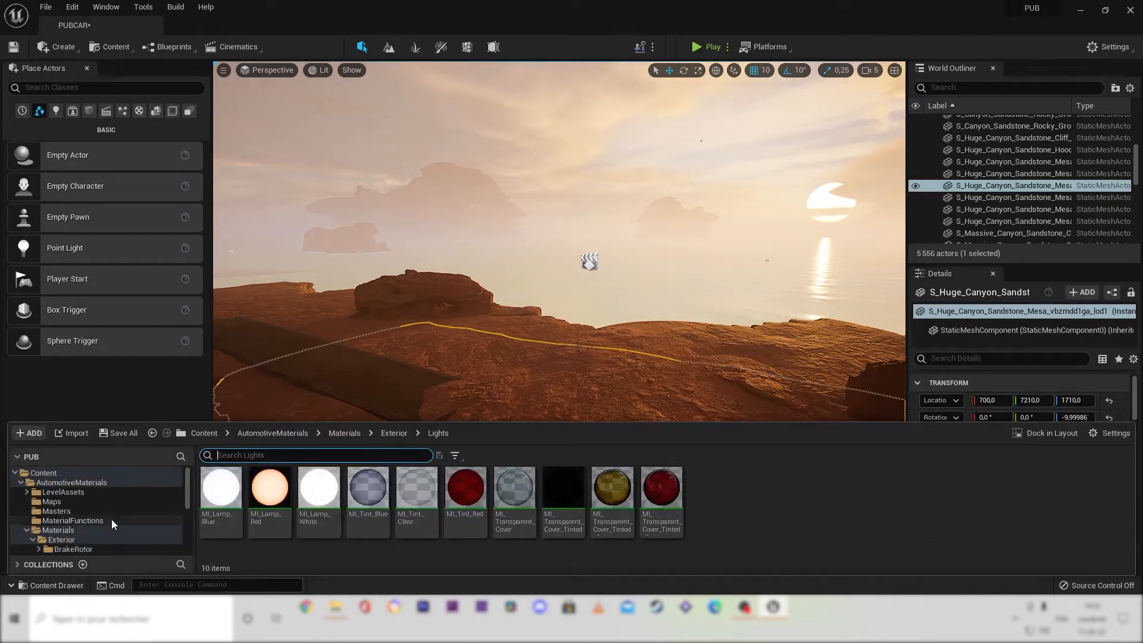
double_click(27, 482)
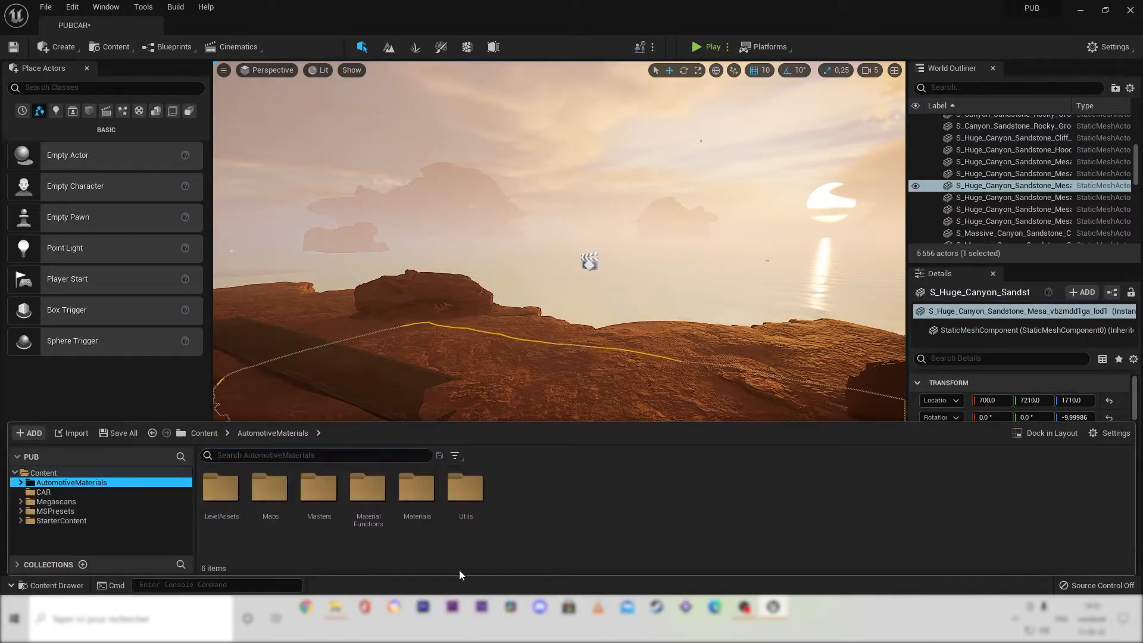
right_click(659, 547)
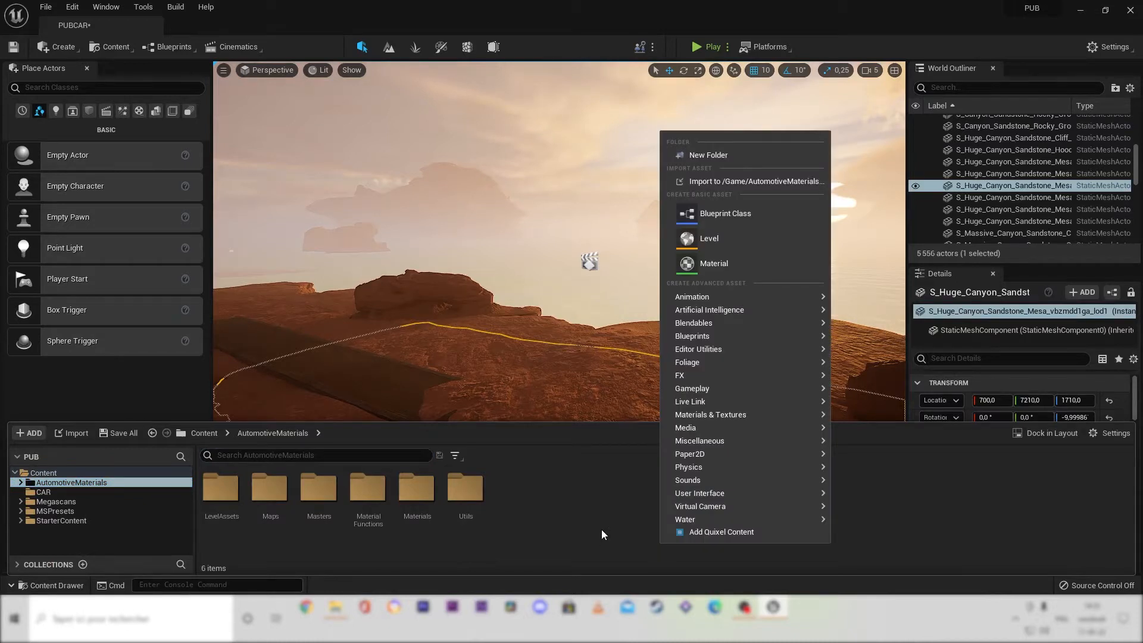
click(775, 181)
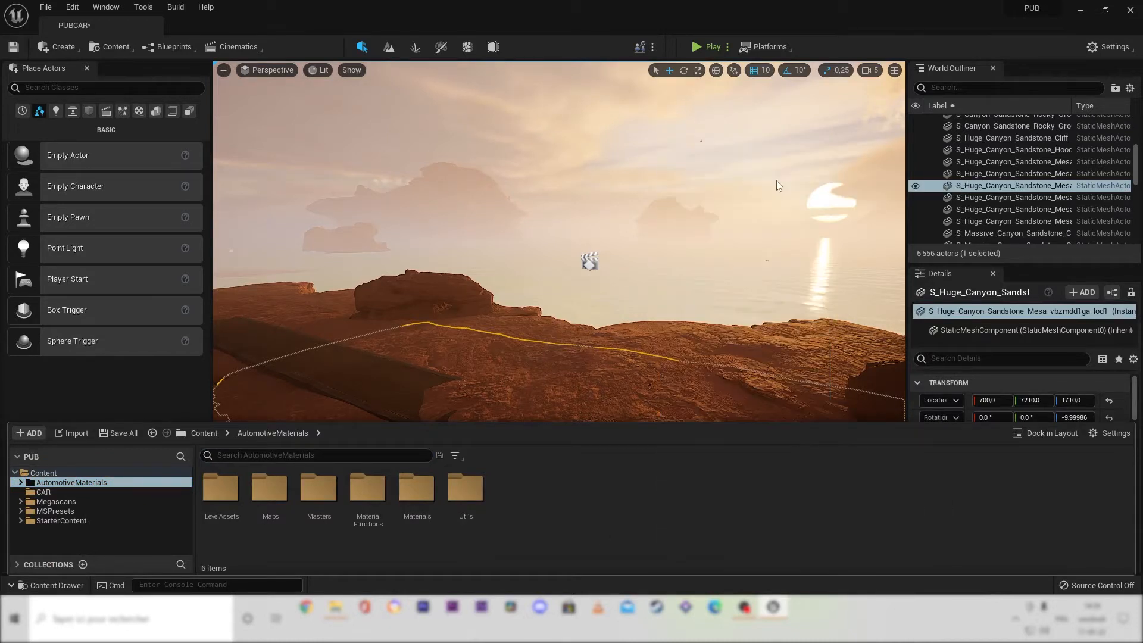
Choose the file car_001.abc from the UNREAL ENGINE > PUBVOITURE > 3D Asset folder for import.
click(223, 29)
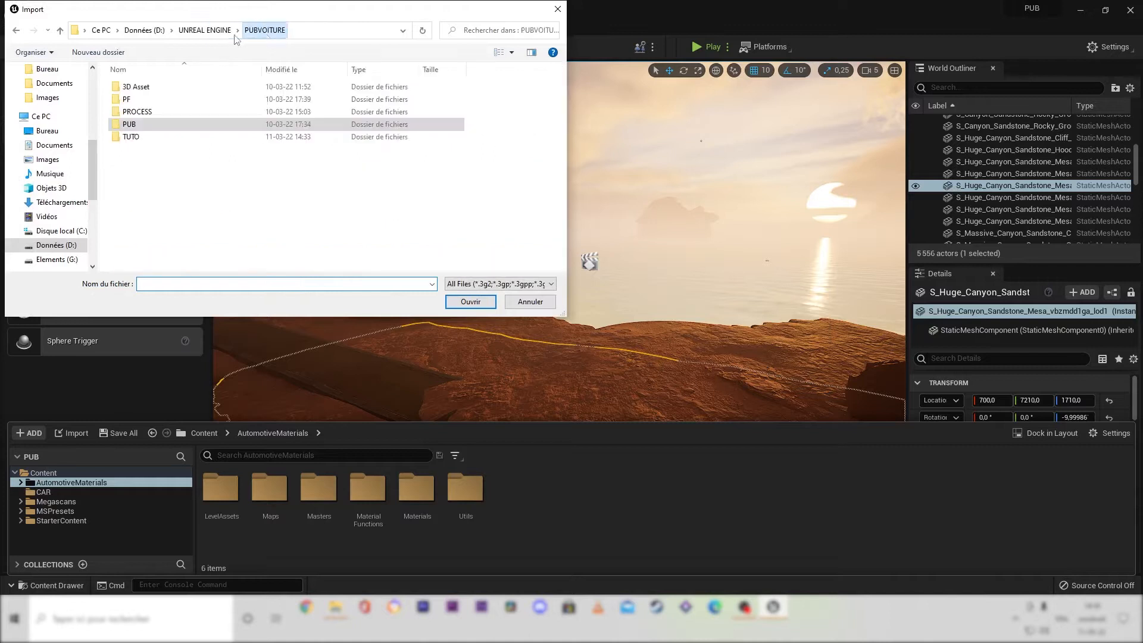
click(224, 29)
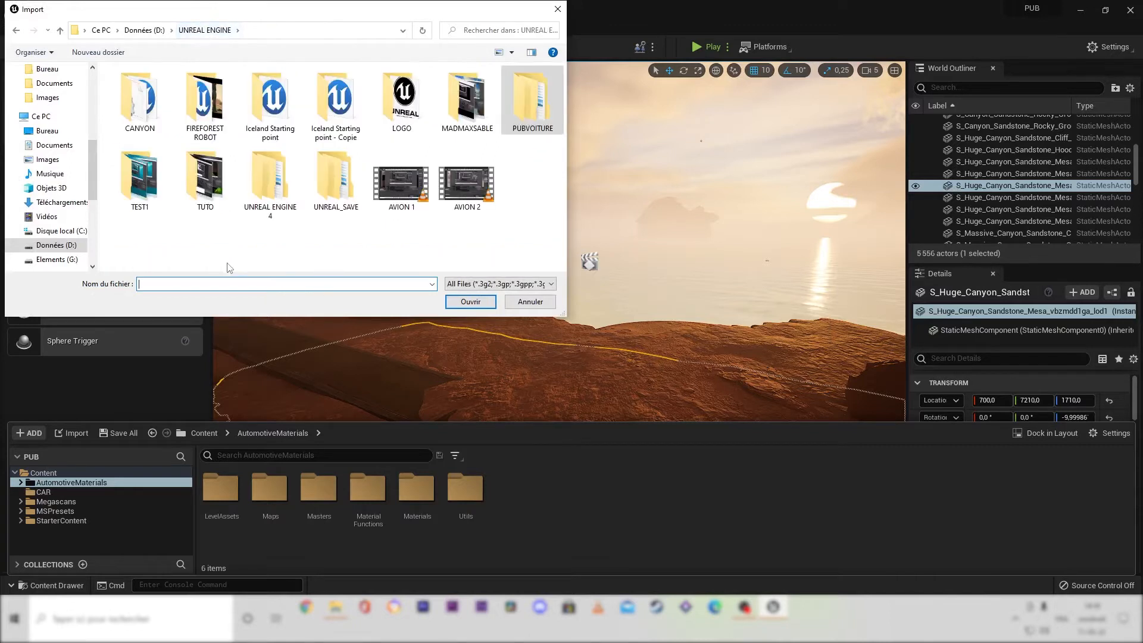
double_click(533, 100)
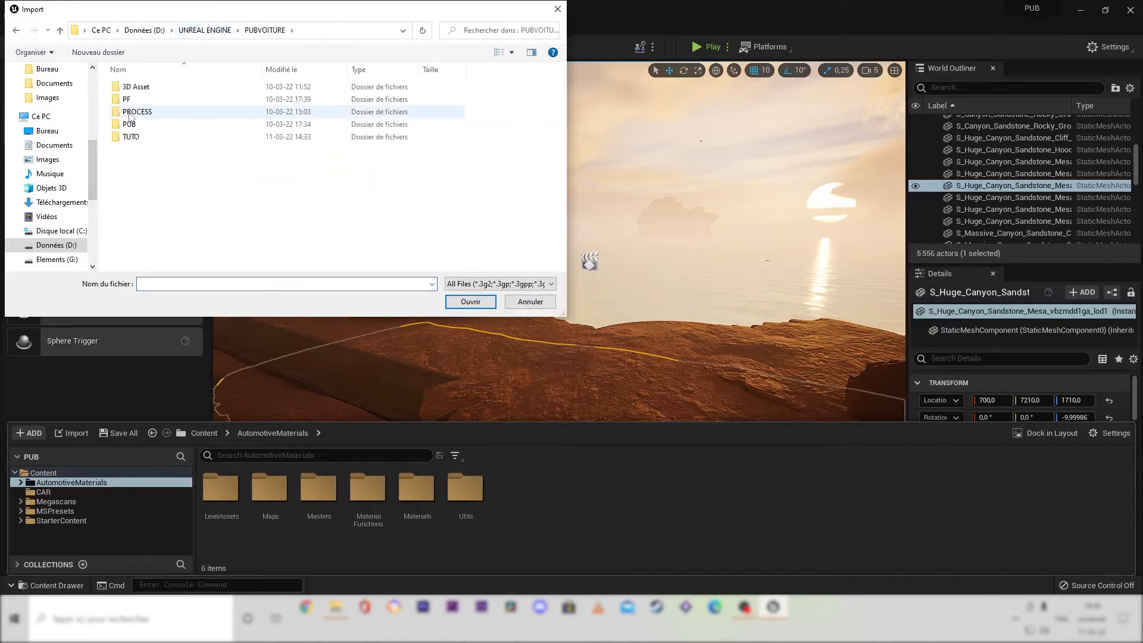
double_click(185, 87)
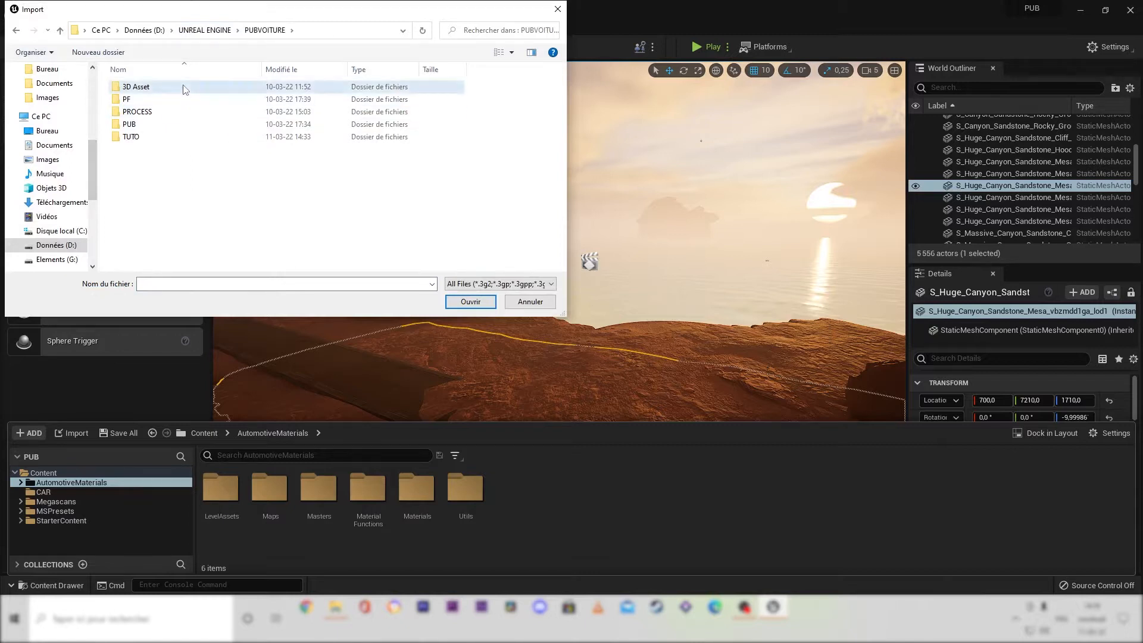
click(176, 89)
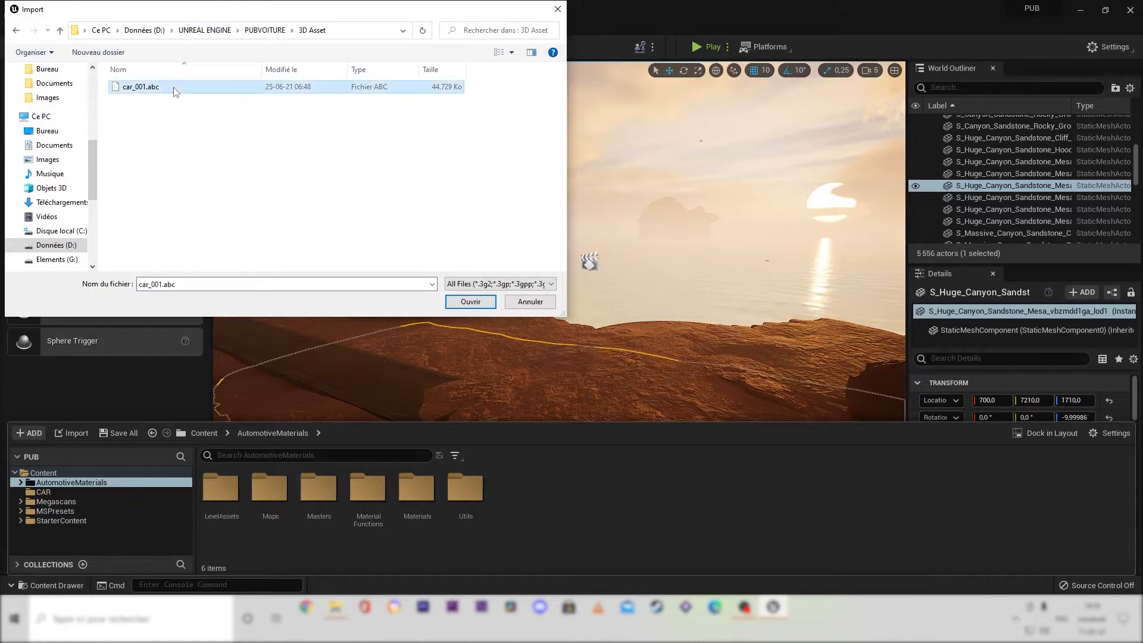
click(471, 302)
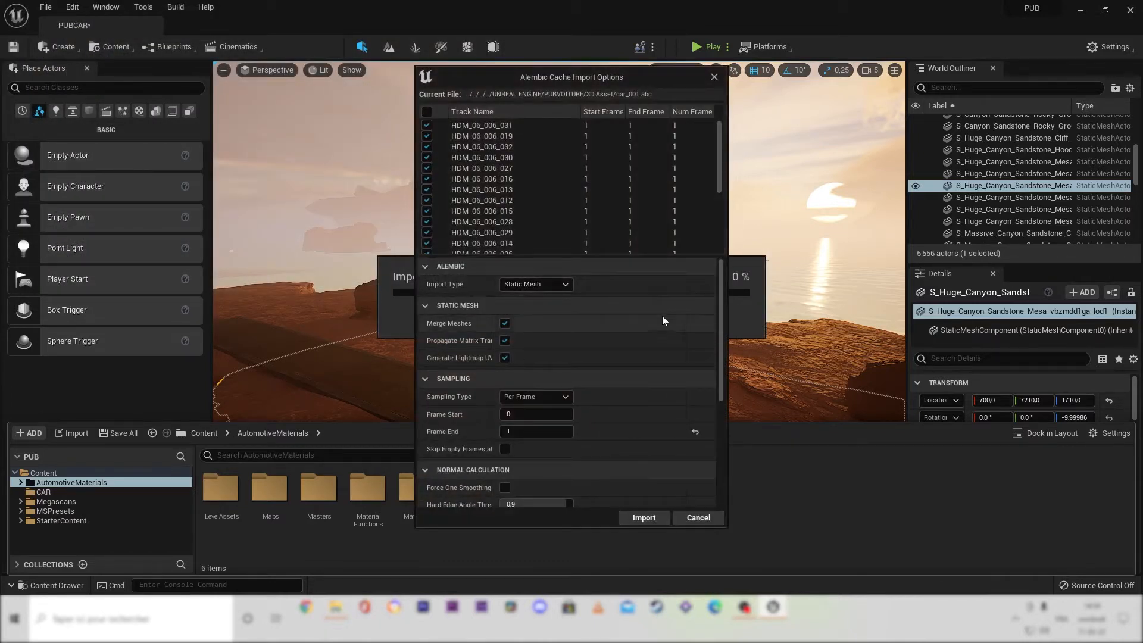
Import the Alembic car as static meshes with Merge Meshes turned off.
scroll(638, 345, down, 2)
scroll(639, 348, down, 2)
scroll(643, 387, up, 3)
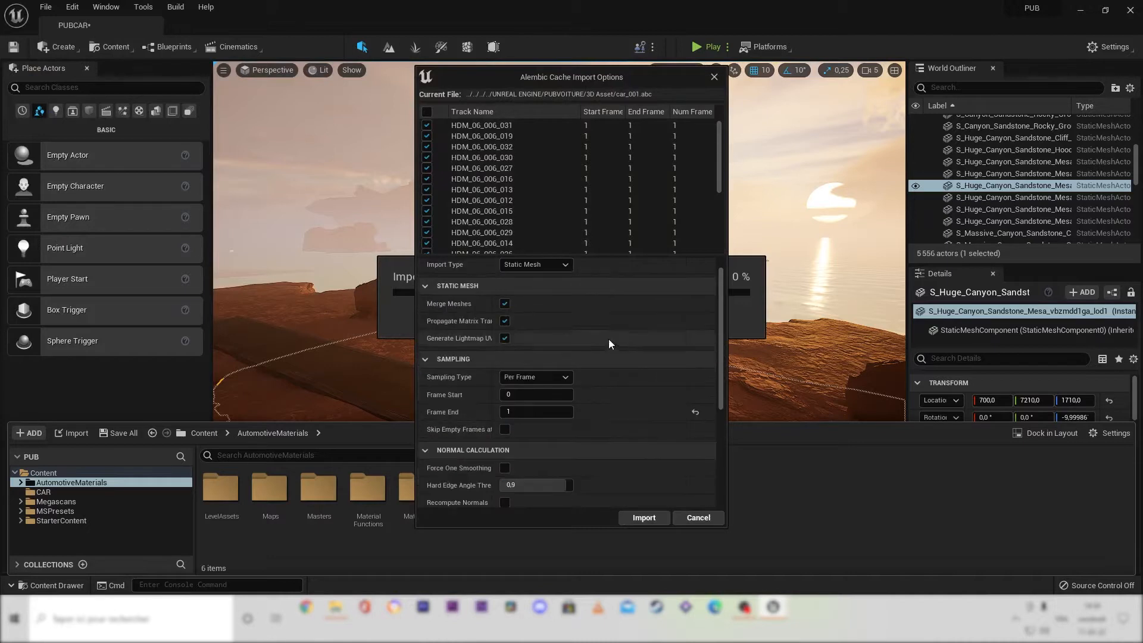
click(504, 305)
click(654, 517)
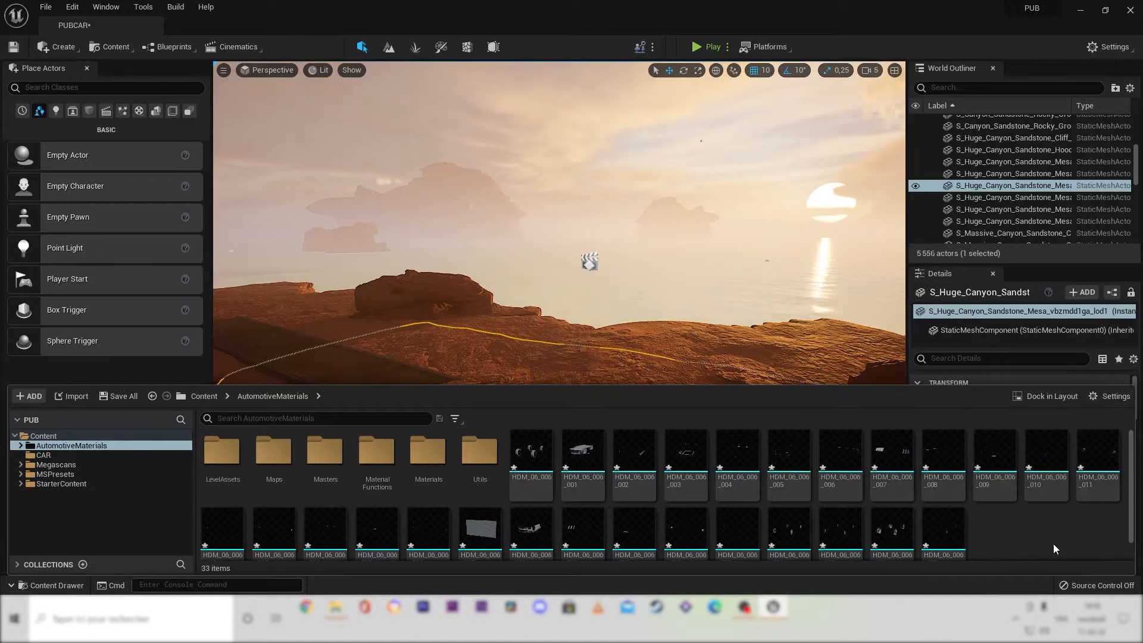
Move all the imported HDM_06_006 meshes from AutomotiveMaterials into the CAR content folder.
drag(740, 384, 721, 292)
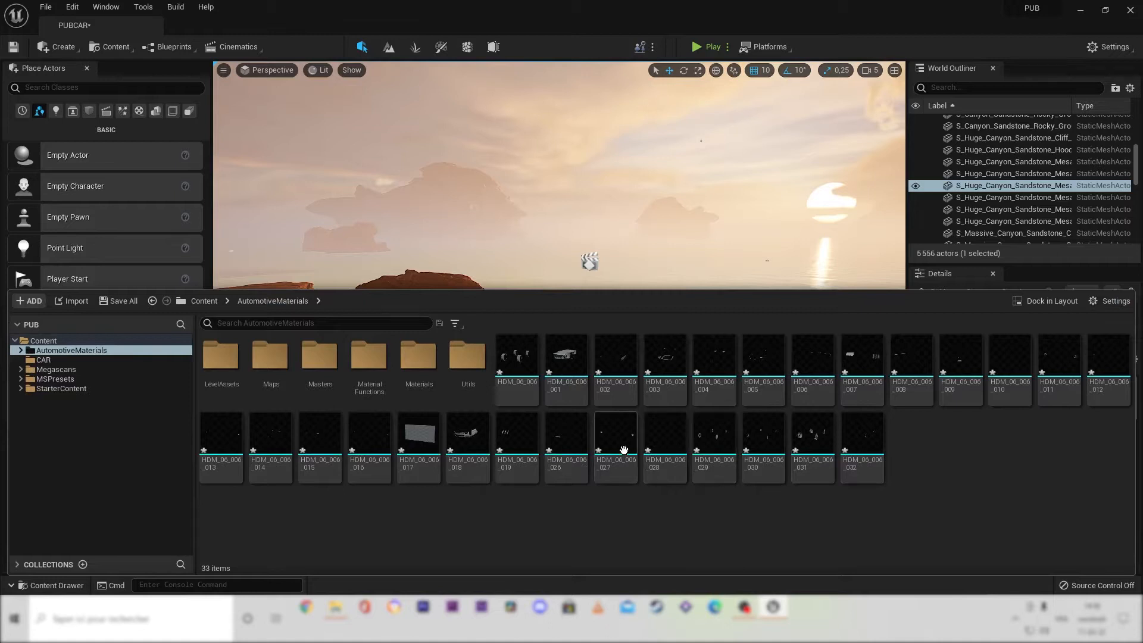
mouse_move(652, 454)
click(516, 357)
shift+click(843, 475)
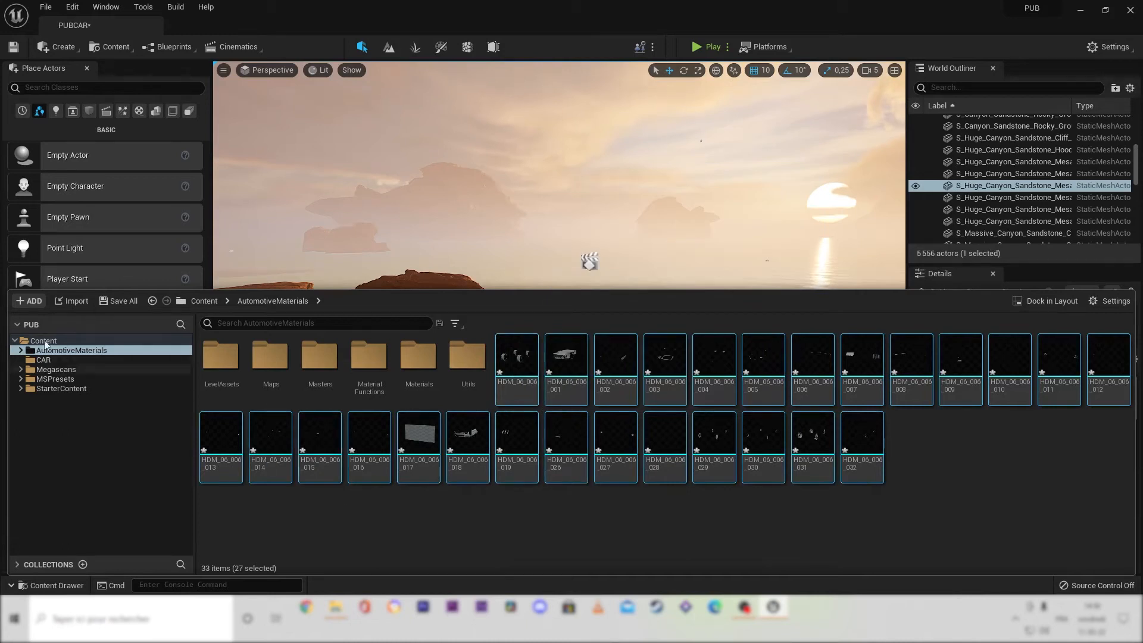
drag(500, 362, 46, 359)
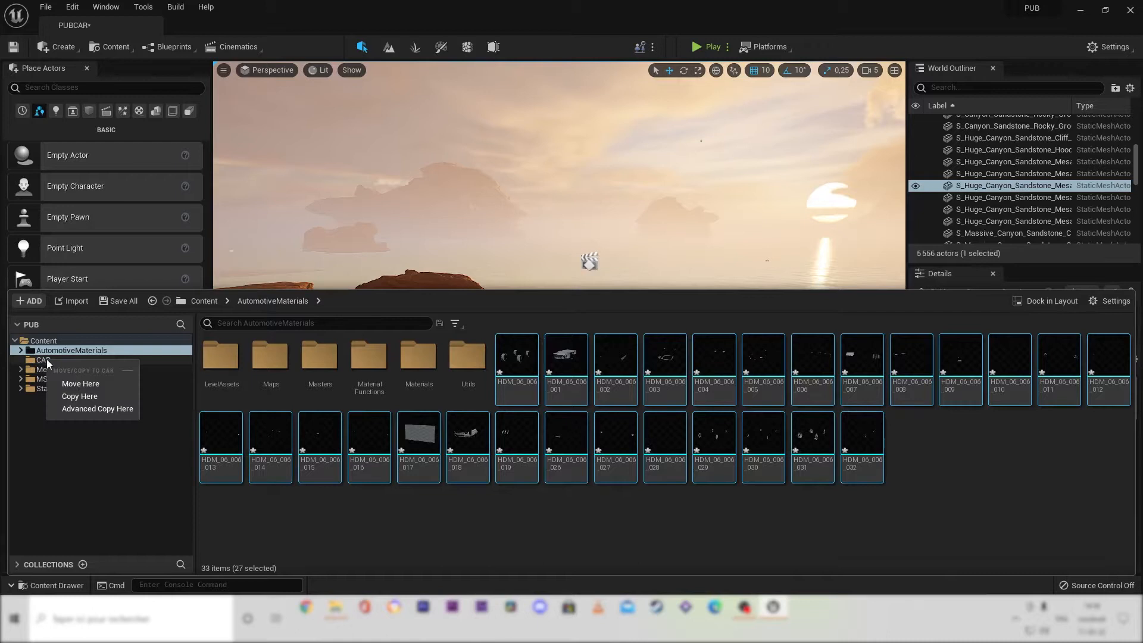
click(83, 385)
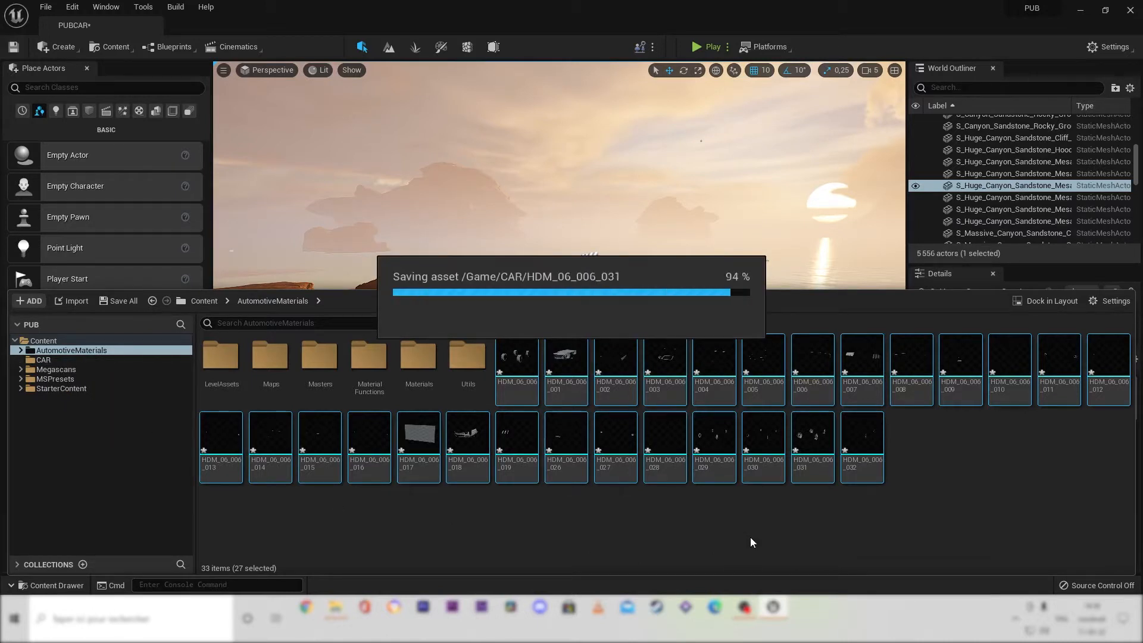
Place all the car meshes from the CAR content folder into the level together.
click(81, 360)
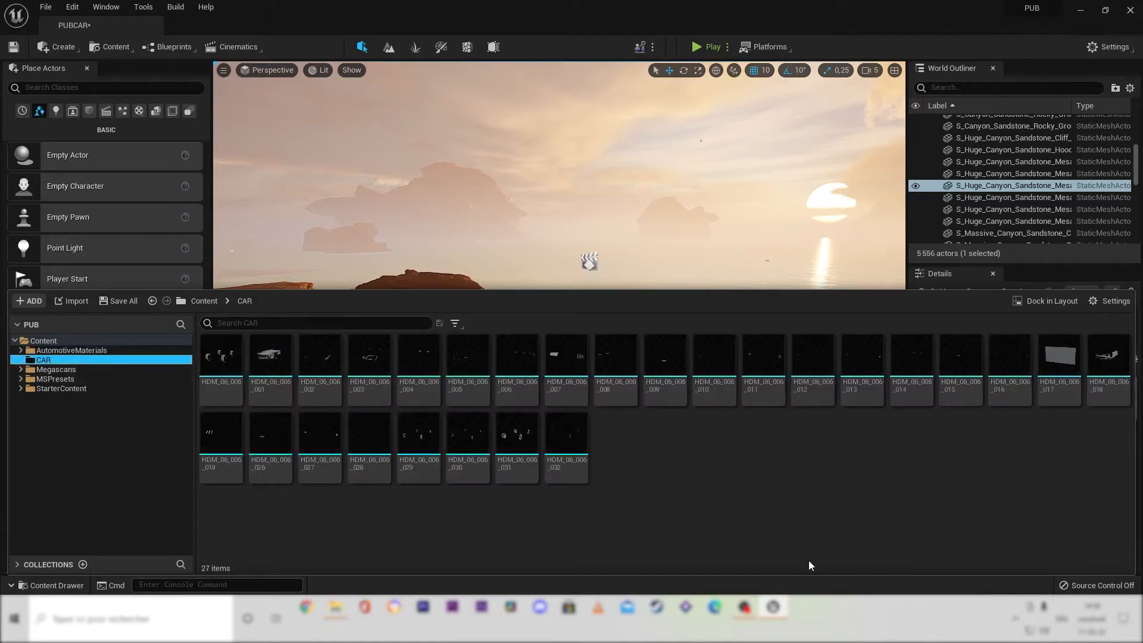
click(220, 359)
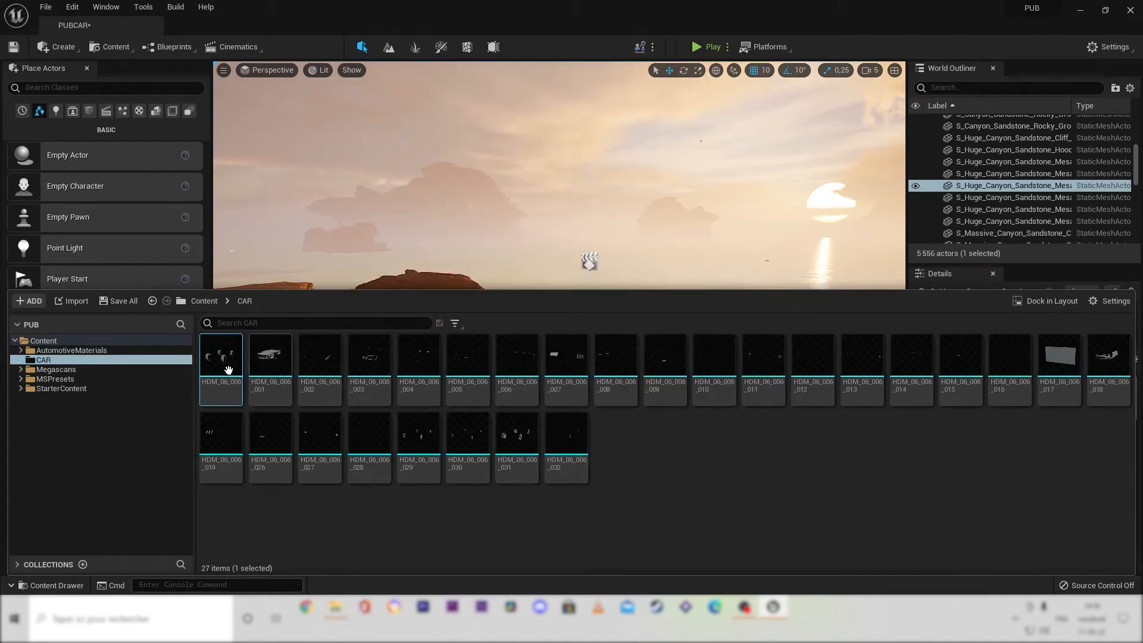
shift+click(569, 450)
drag(570, 448, 610, 467)
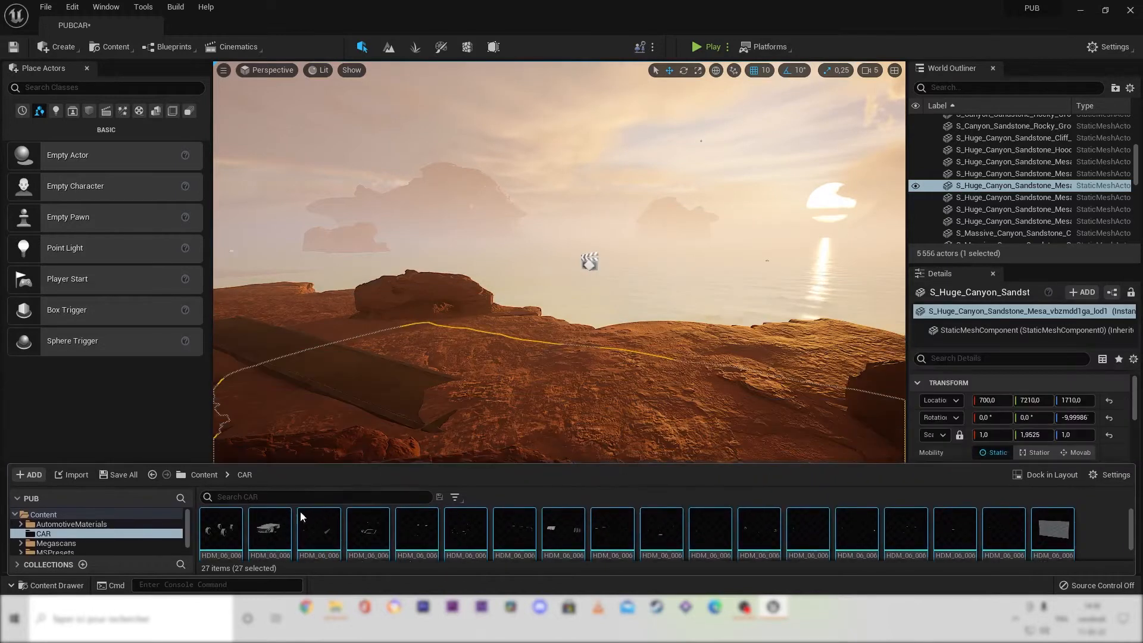
drag(259, 526, 332, 402)
drag(436, 339, 615, 270)
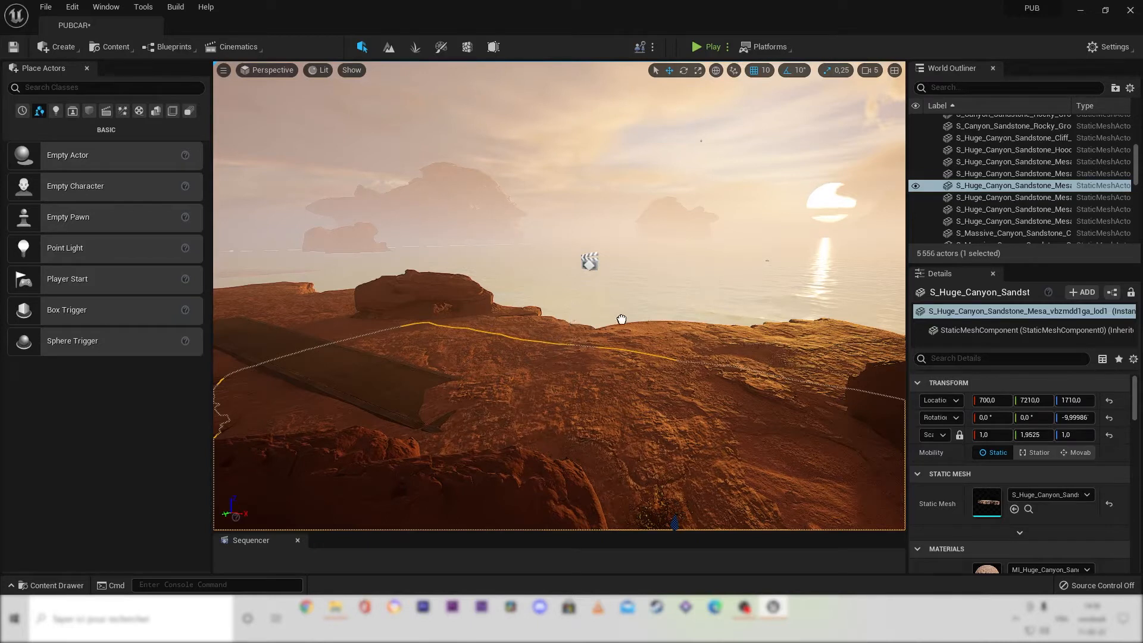
key(ctrl+v)
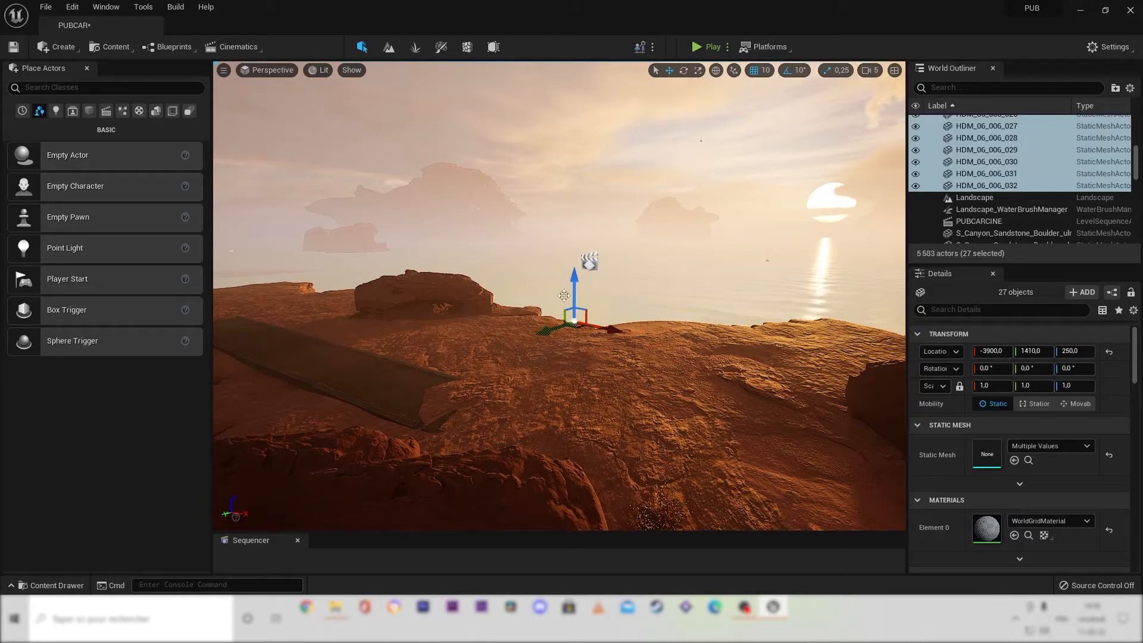
Create a folder named CAR in the World Outliner.
drag(1139, 175, 1138, 143)
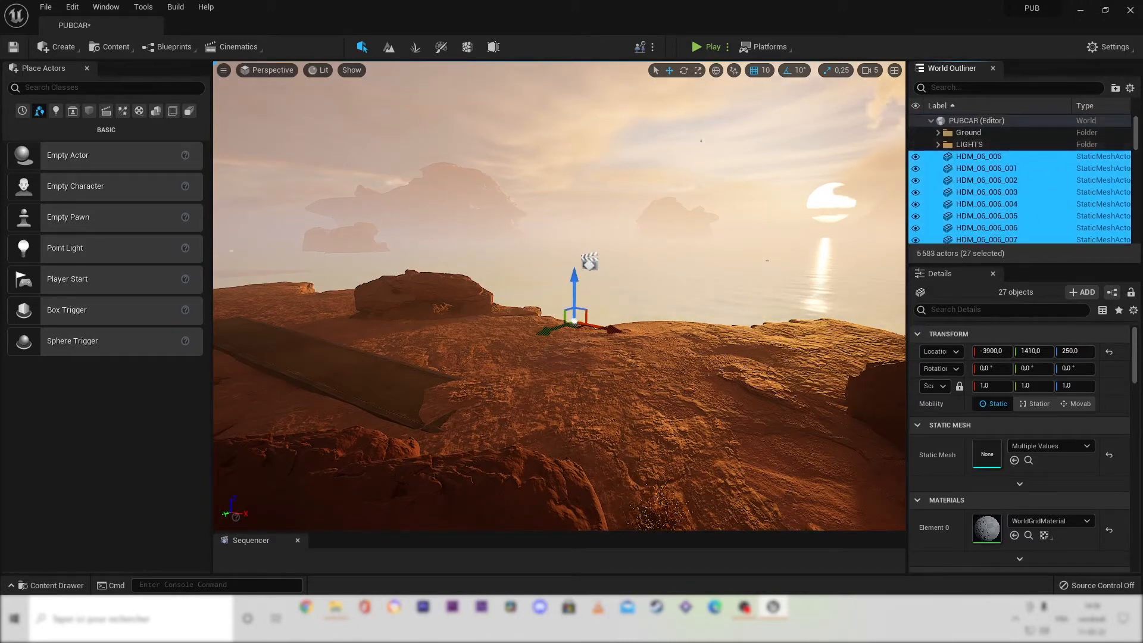
scroll(976, 174, down, 10)
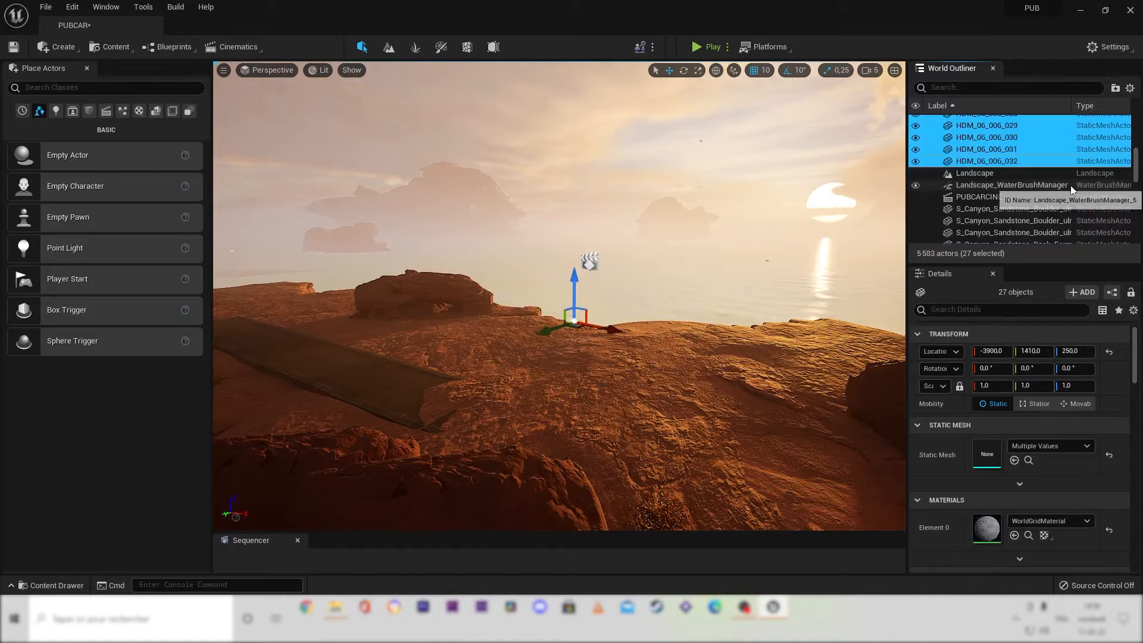
scroll(983, 164, up, 10)
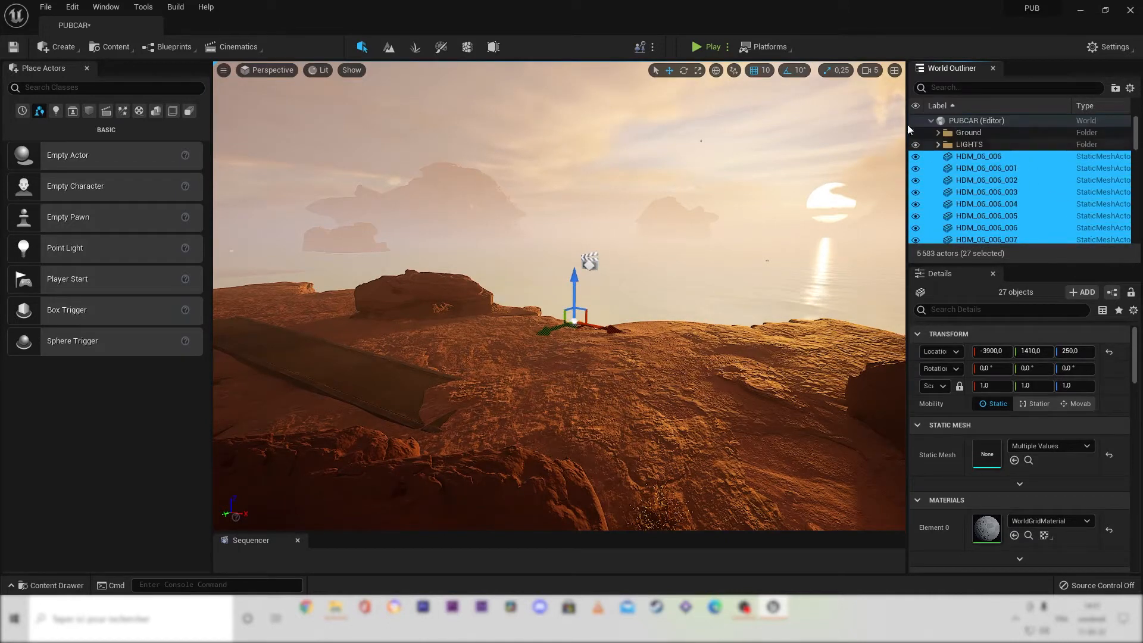
right_click(997, 125)
click(1042, 126)
text(CAR)
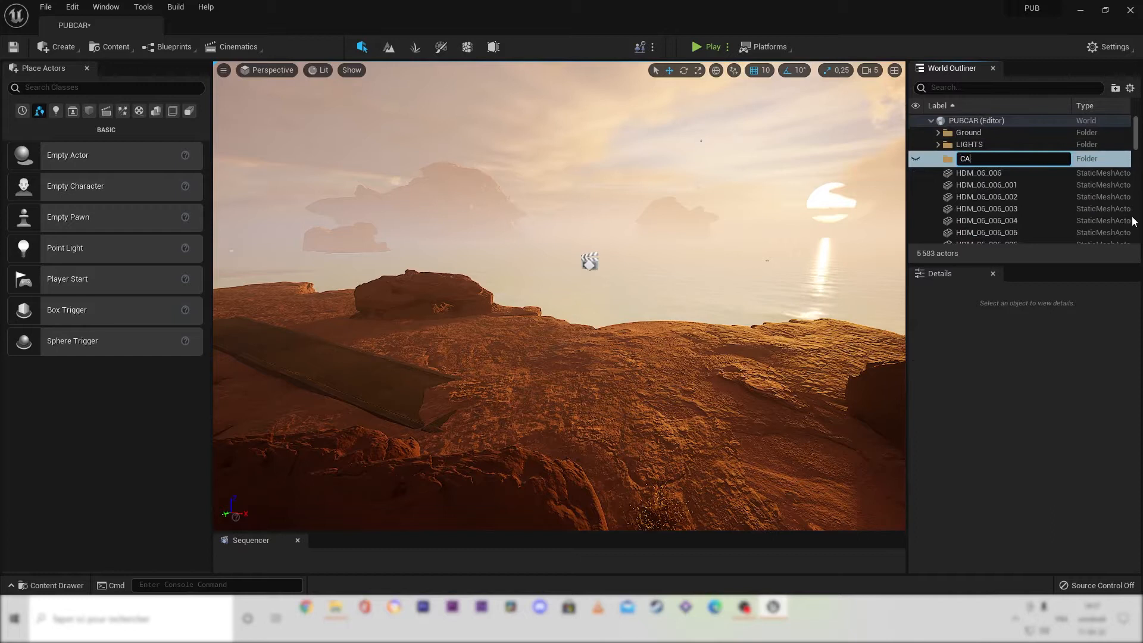
key(Return)
Put all HDM_06_006 car actors, from the first through HDM_06_006_032, into the CAR outliner folder.
click(987, 203)
click(972, 171)
scroll(977, 179, down, 10)
scroll(1012, 179, up, 3)
shift+click(1031, 186)
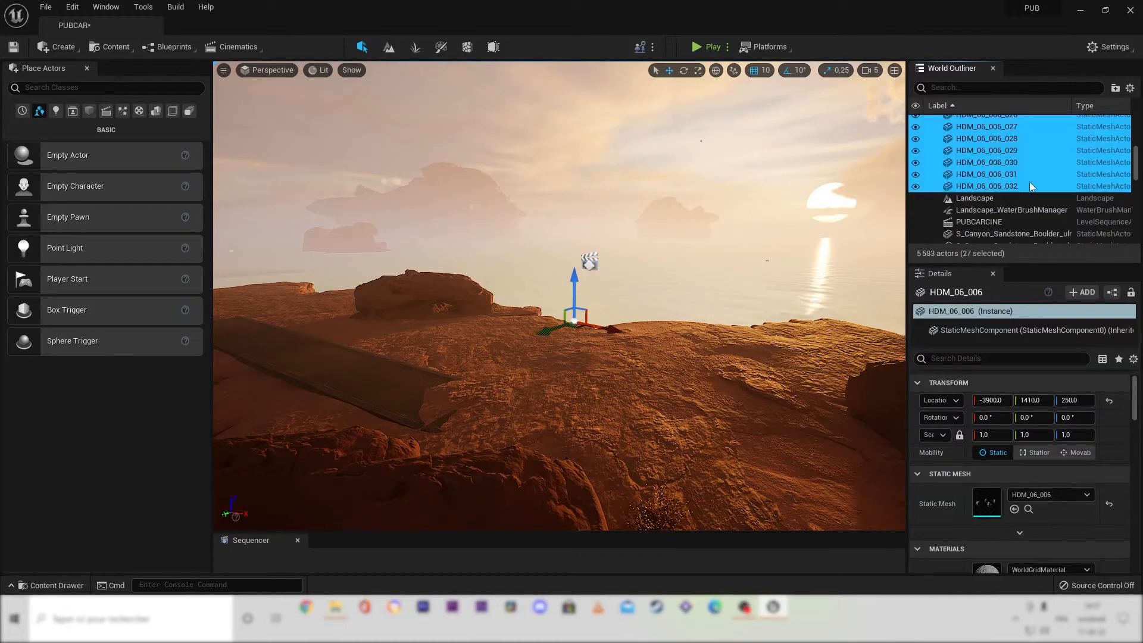
scroll(1012, 179, up, 8)
drag(960, 172, 965, 134)
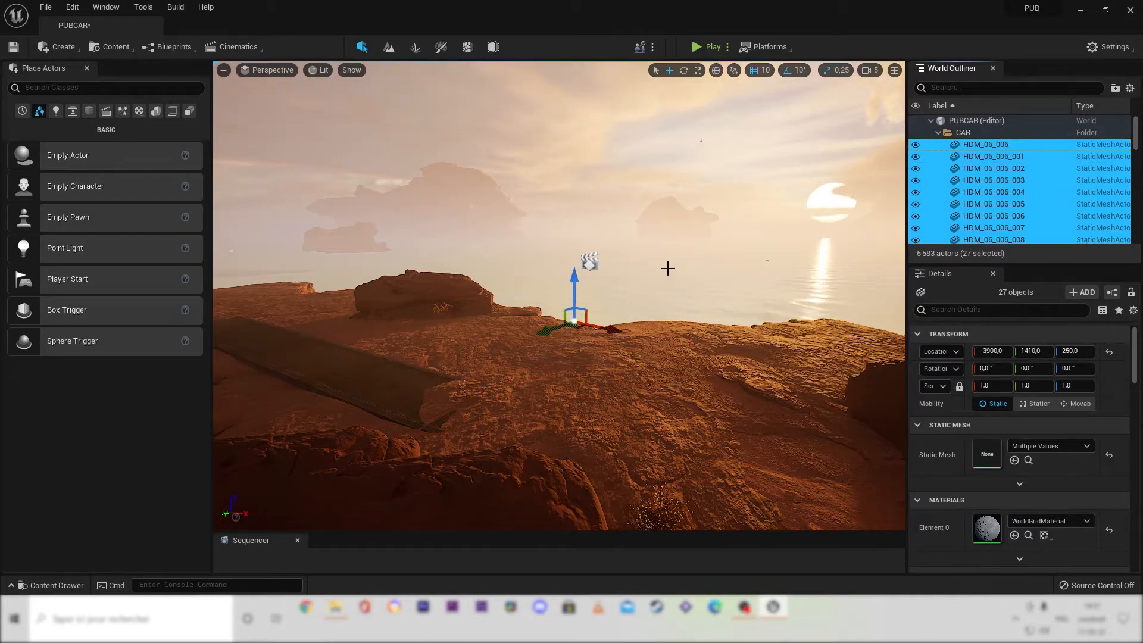
Raise the car meshes to a Z location of 2460 and shift them above the cliff, at about X 246, Y 6874.
right_drag(668, 269, 684, 278)
middle_drag(686, 273, 664, 313)
right_drag(664, 313, 655, 326)
middle_drag(654, 327, 639, 350)
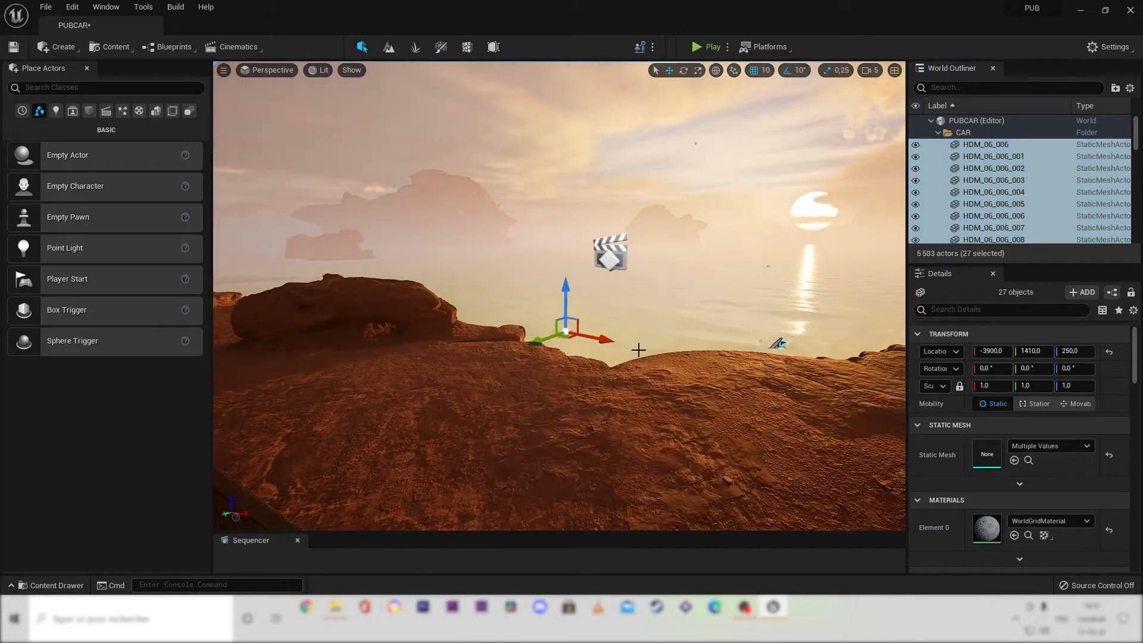
drag(566, 293, 565, 190)
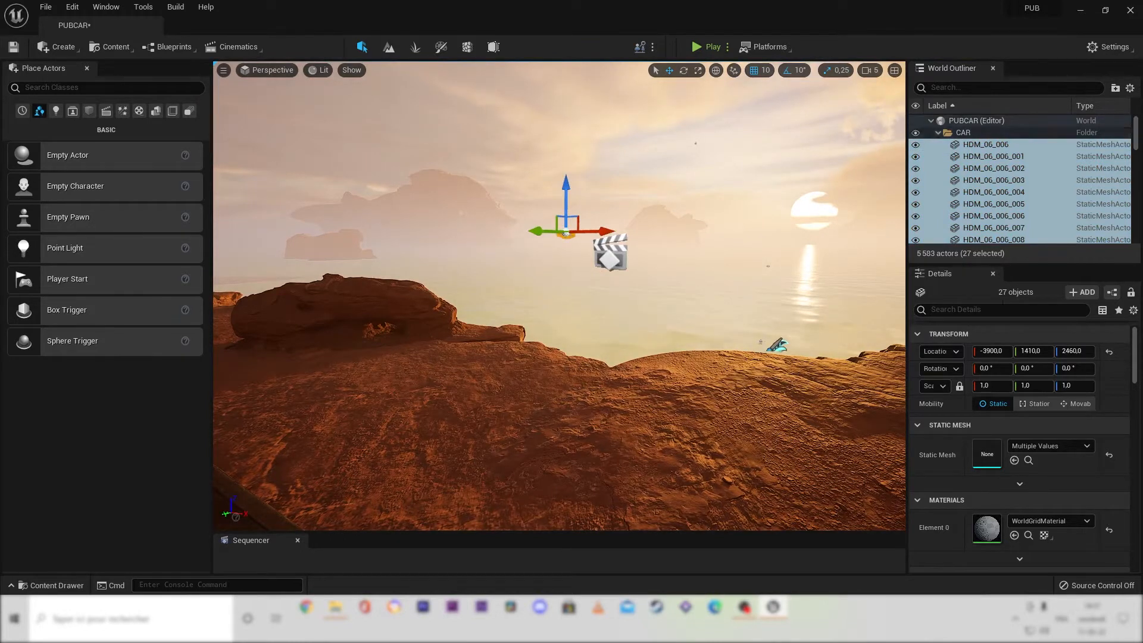
drag(536, 230, 811, 280)
drag(721, 213, 631, 196)
Rotate the car meshes about the X axis to about 190 degrees.
key(e)
drag(544, 182, 604, 250)
key(w)
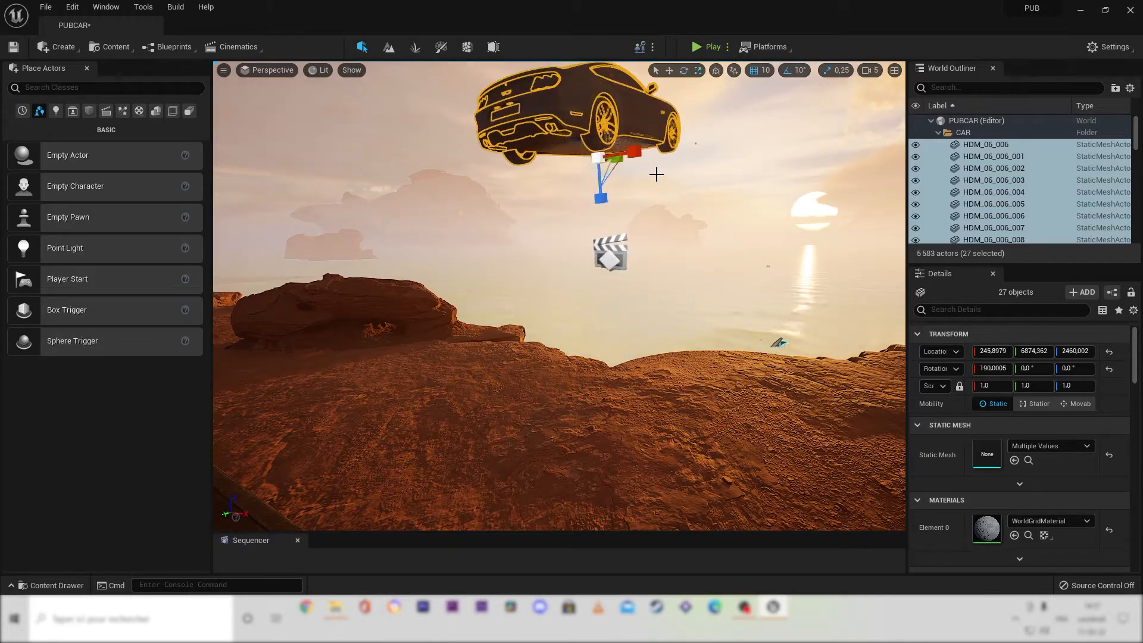
Bring the car meshes down onto the cliff at about X 116, Y 7024, rotated to 180 degrees about X.
drag(598, 112, 646, 367)
mouse_move(723, 281)
right_down()
mouse_move(571, 297)
mouse_move(703, 286)
right_up()
key(e)
drag(623, 384, 588, 346)
key(w)
drag(623, 426, 452, 358)
Set the Z location of the car meshes to 2035 so the wheels rest on the cliff, and release their selection.
right_drag(571, 255, 744, 262)
right_drag(571, 296, 815, 262)
click(1074, 351)
text(2035)
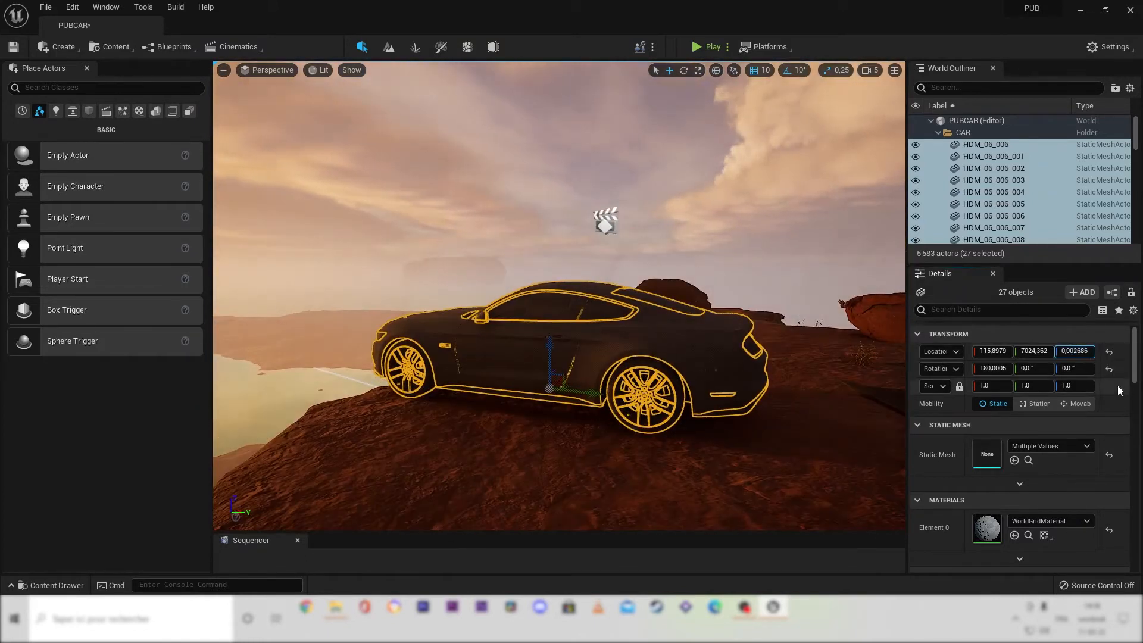
key(Return)
mouse_move(774, 357)
right_down()
mouse_move(759, 363)
mouse_move(774, 336)
right_up()
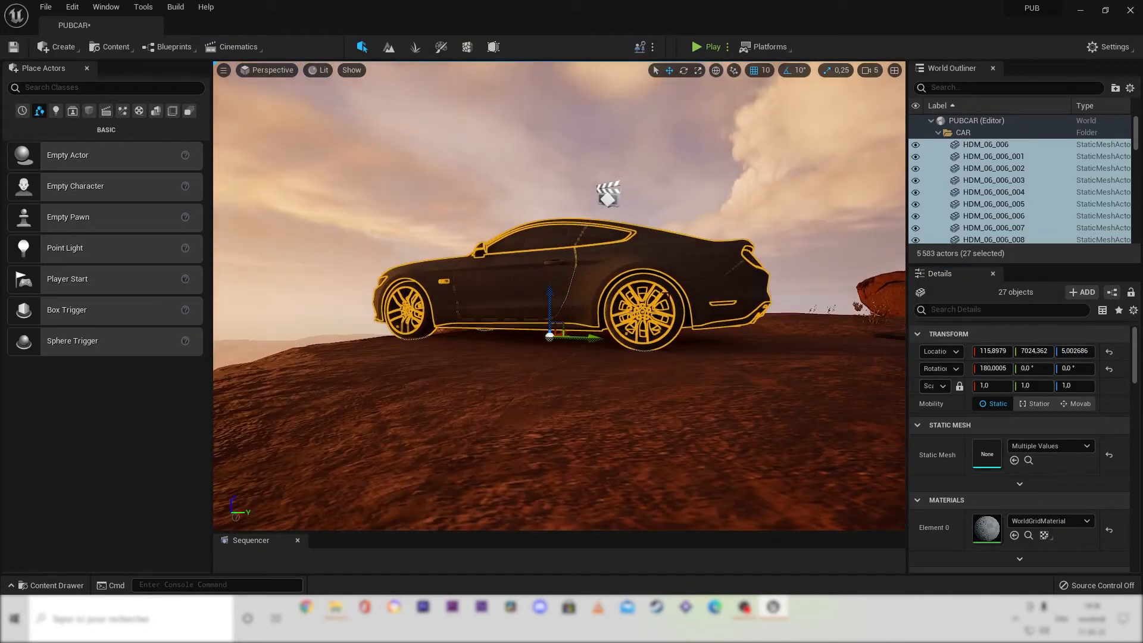
right_drag(669, 293, 633, 307)
right_drag(676, 296, 742, 265)
click(817, 419)
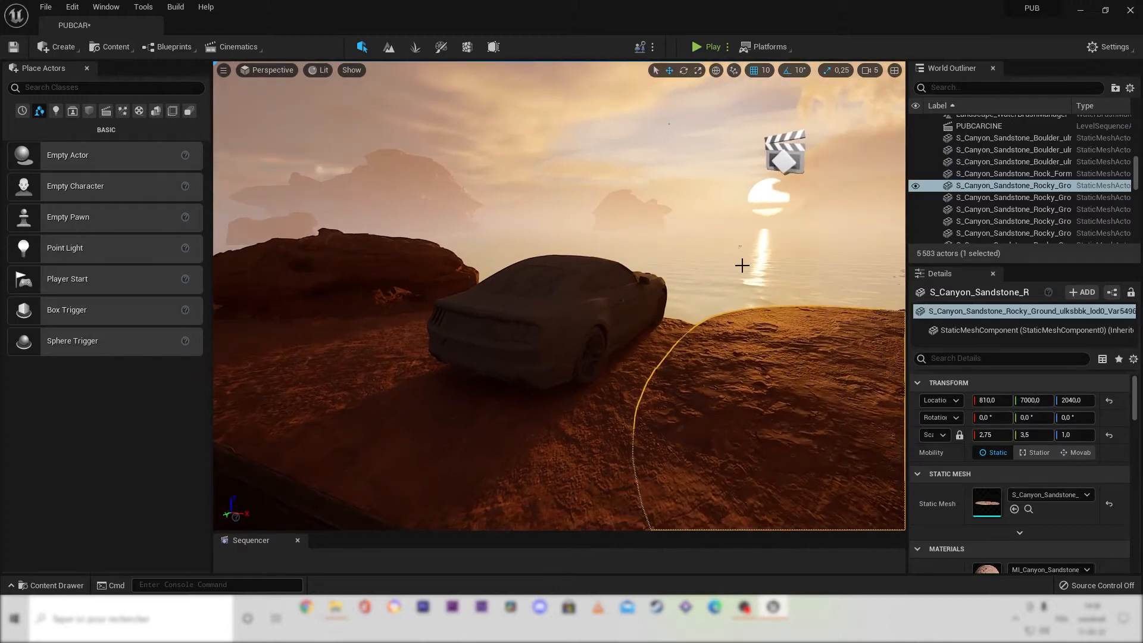
scroll(755, 262, up, 5)
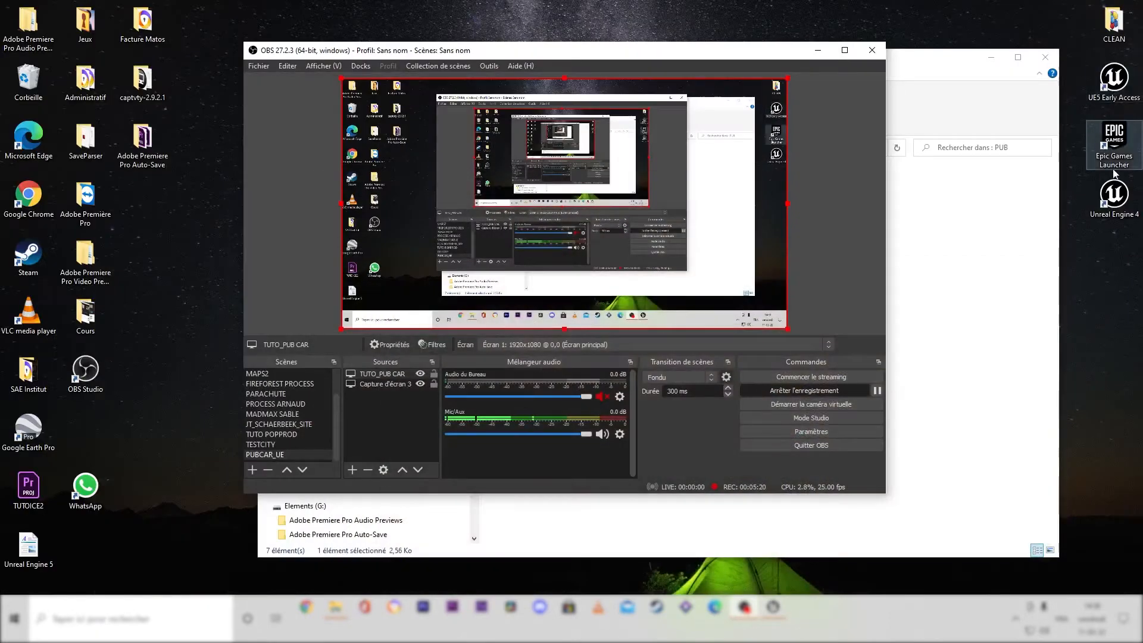
Open the Epic Games Launcher, search the Unreal Engine Marketplace for "automotive" and open the Automotive Materials product page.
double_click(1109, 156)
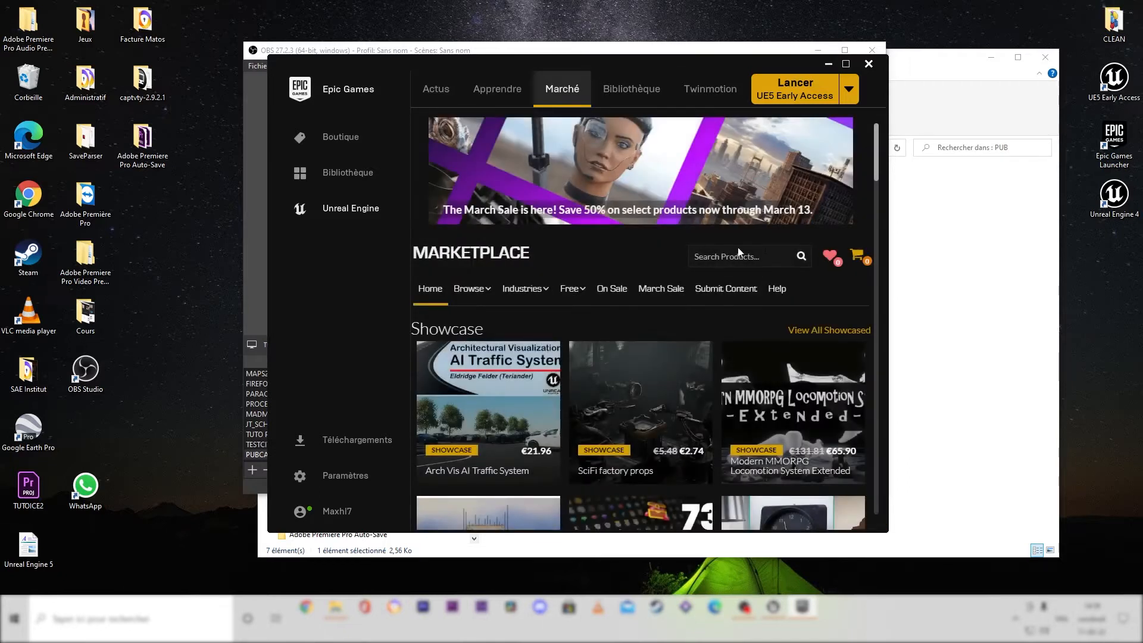
click(750, 252)
text(automotive)
key(Return)
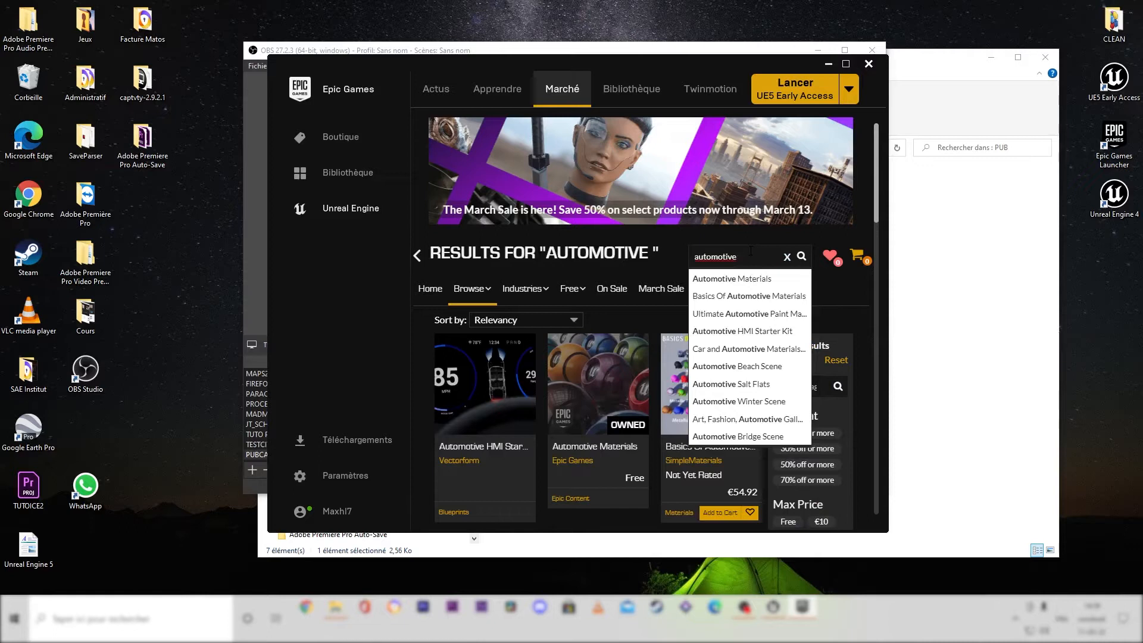
click(741, 279)
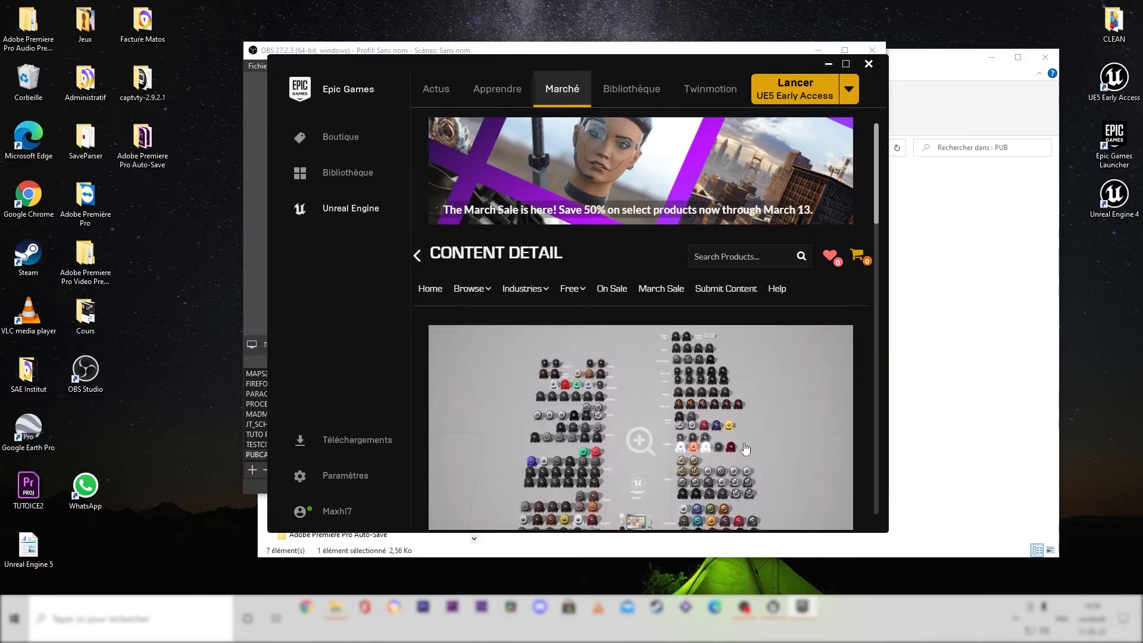
scroll(745, 449, down, 1)
Repeat the Marketplace search for "automotive" and reopen the free Automotive Materials pack by Epic Games from the results.
text(a)
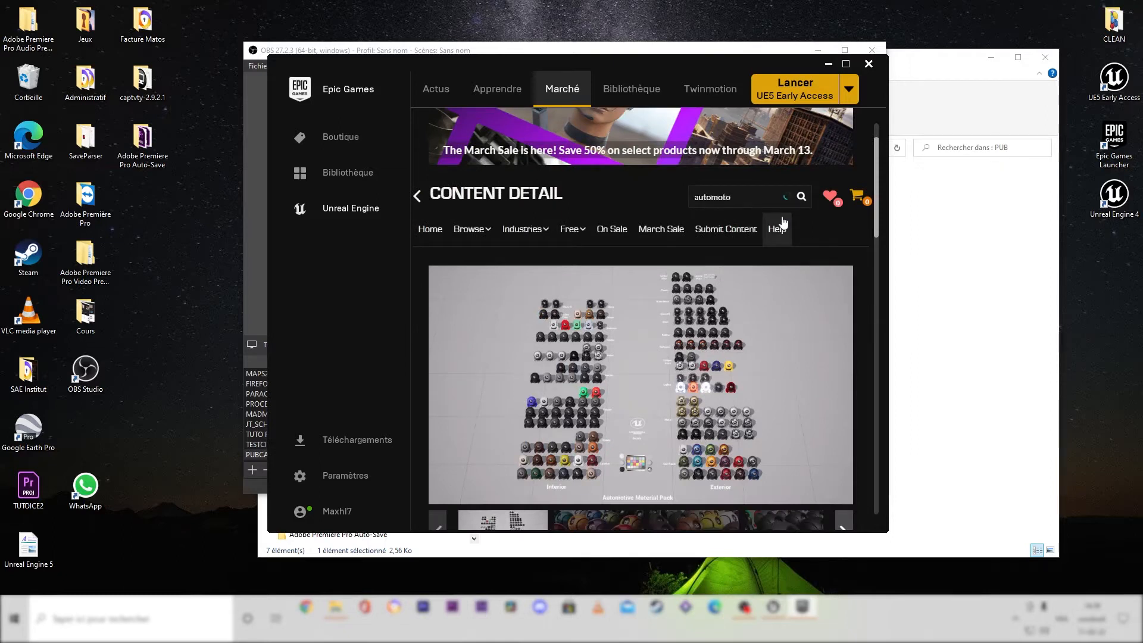
text(utomotive)
key(Return)
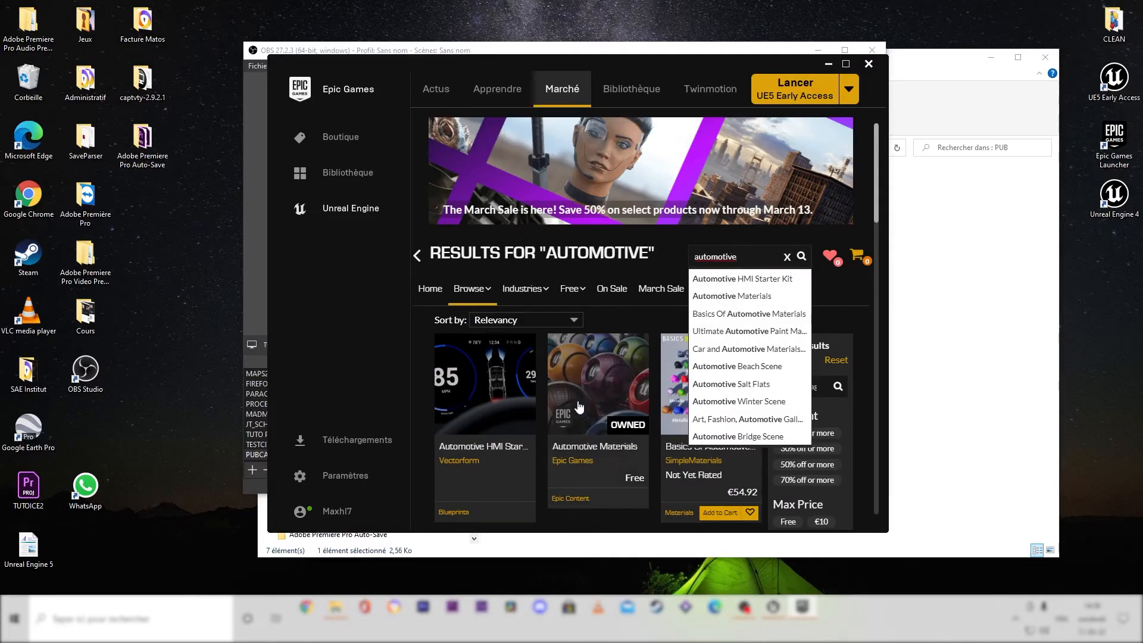
scroll(632, 383, down, 2)
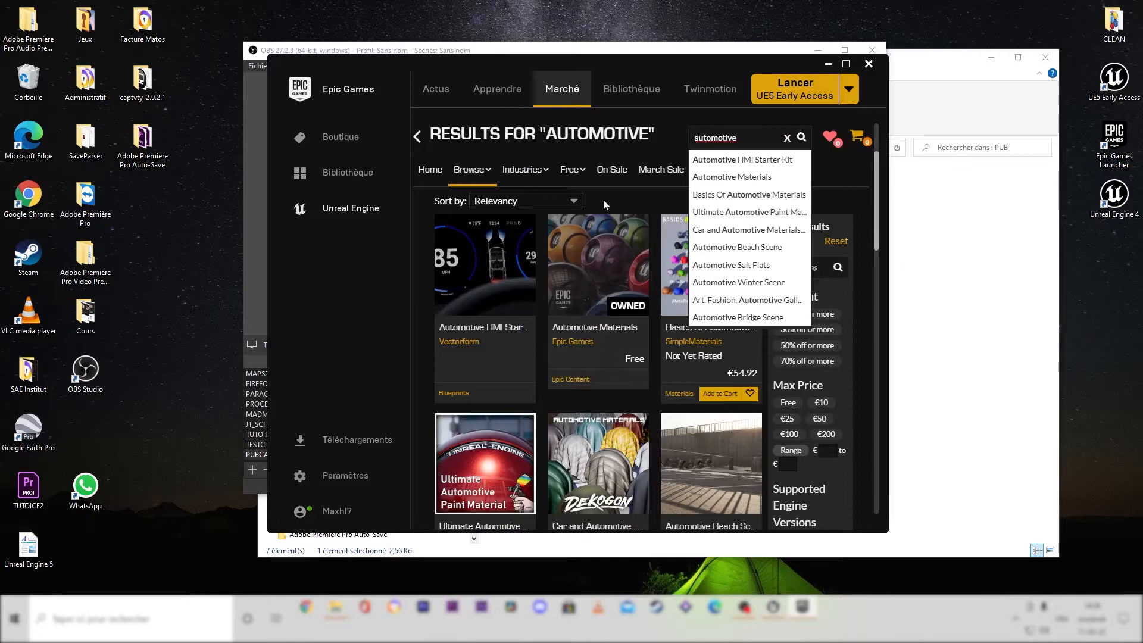
click(582, 263)
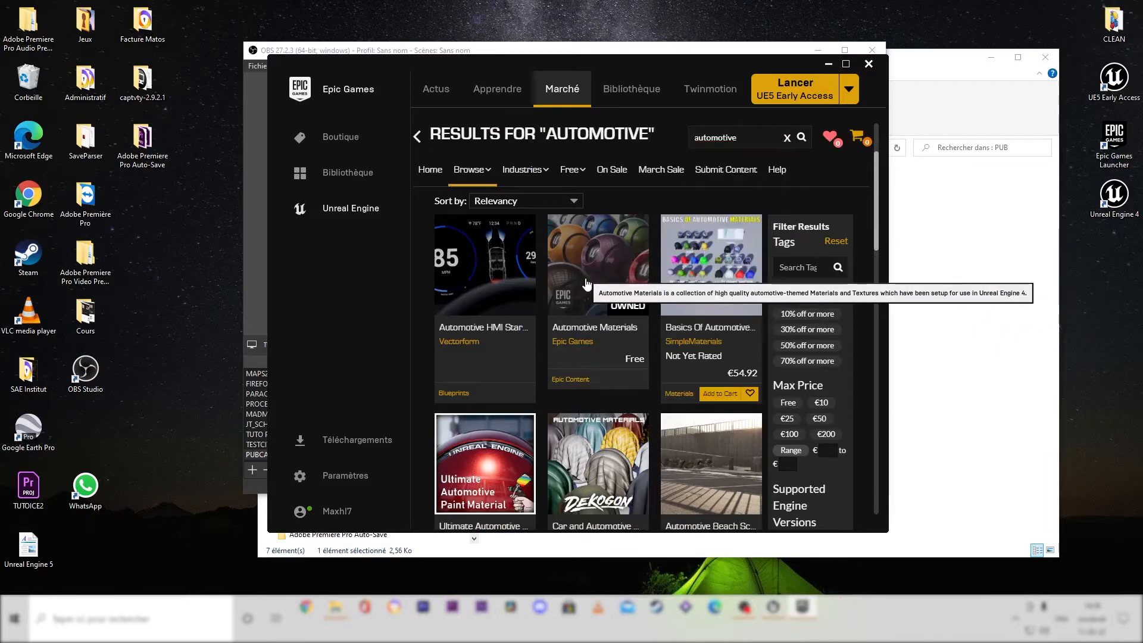
scroll(811, 307, down, 2)
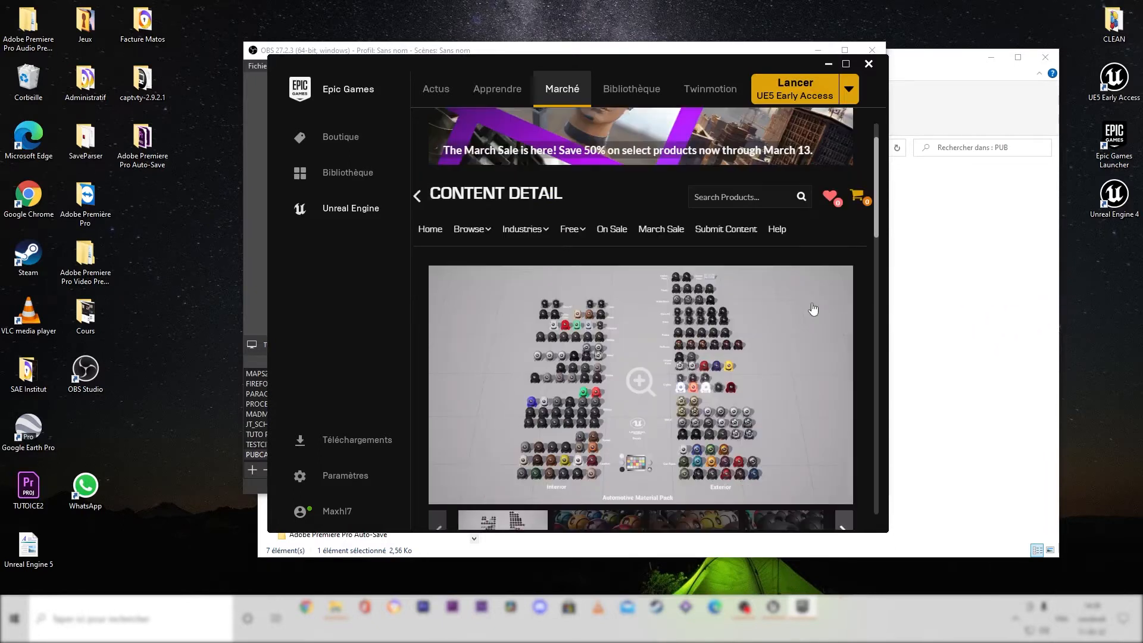
Try to add Automotive Materials to the PUB project, showing all projects and listing the available engine versions.
scroll(810, 306, down, 1)
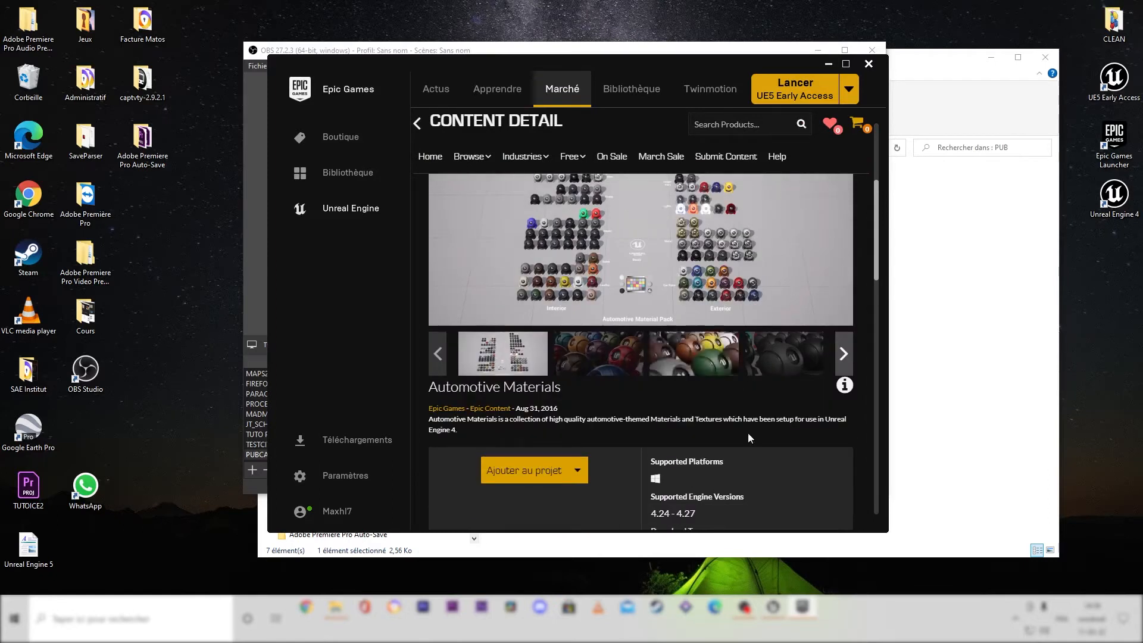
scroll(596, 434, down, 1)
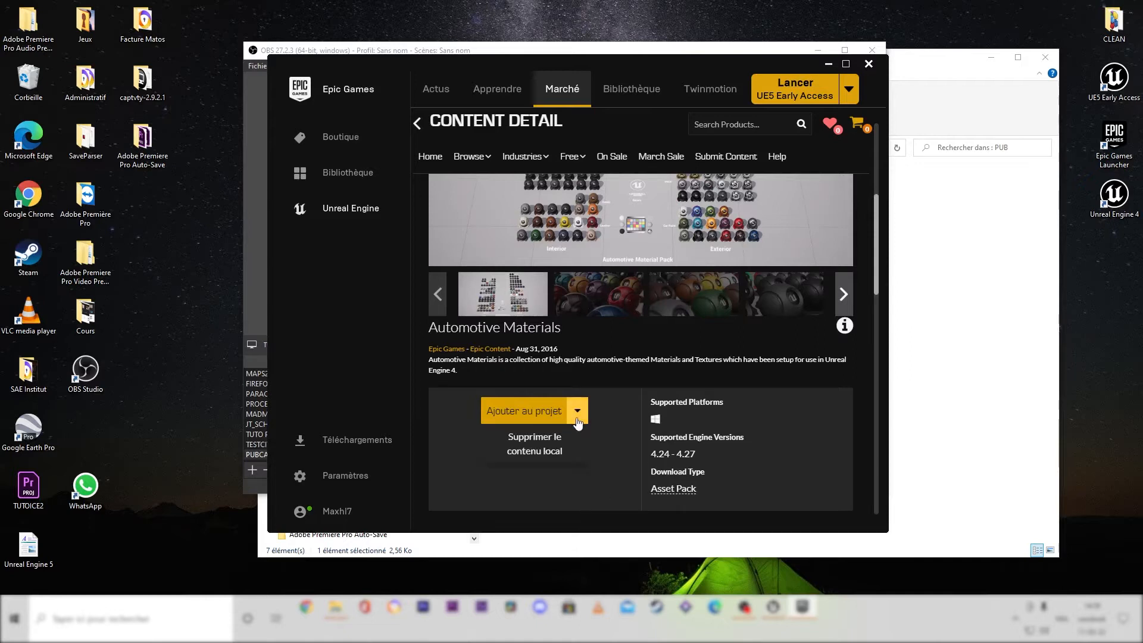
click(536, 416)
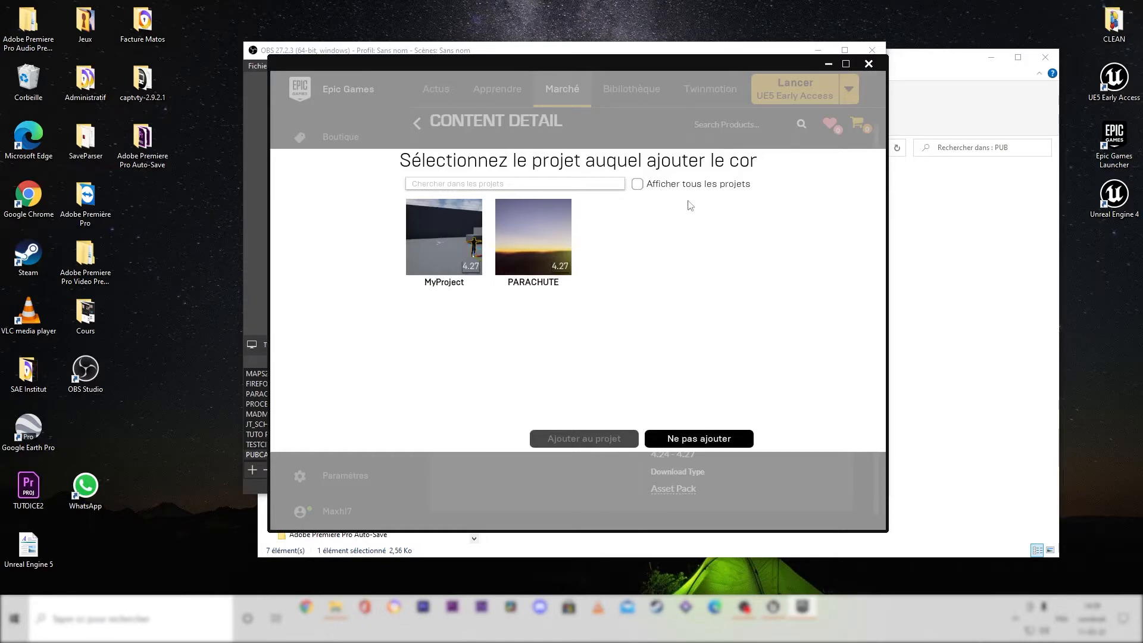
click(639, 185)
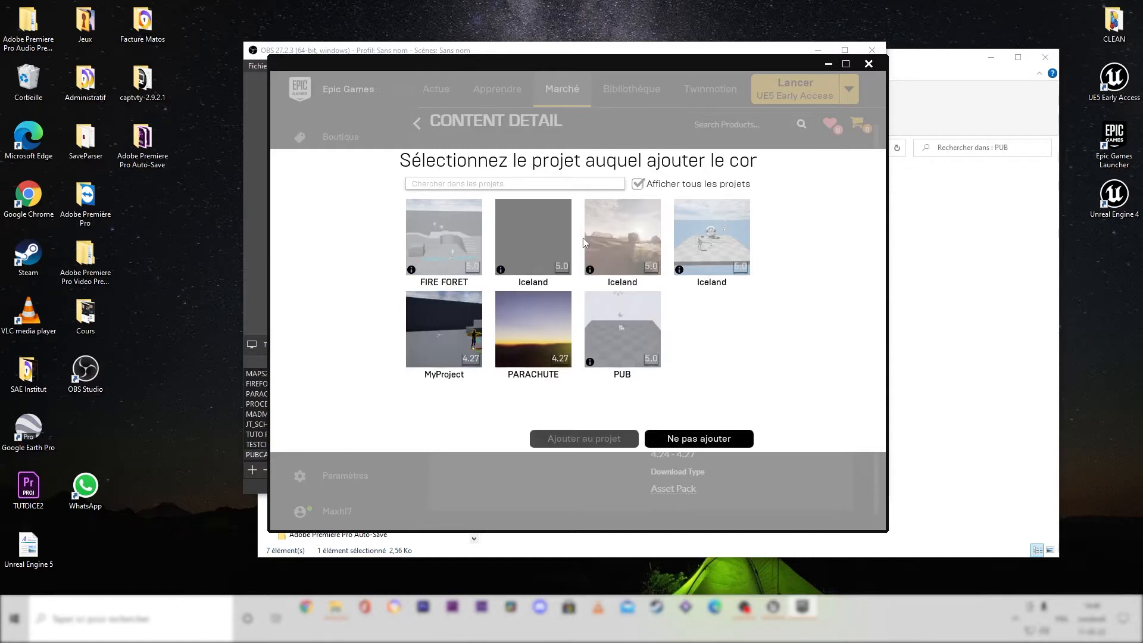
click(622, 334)
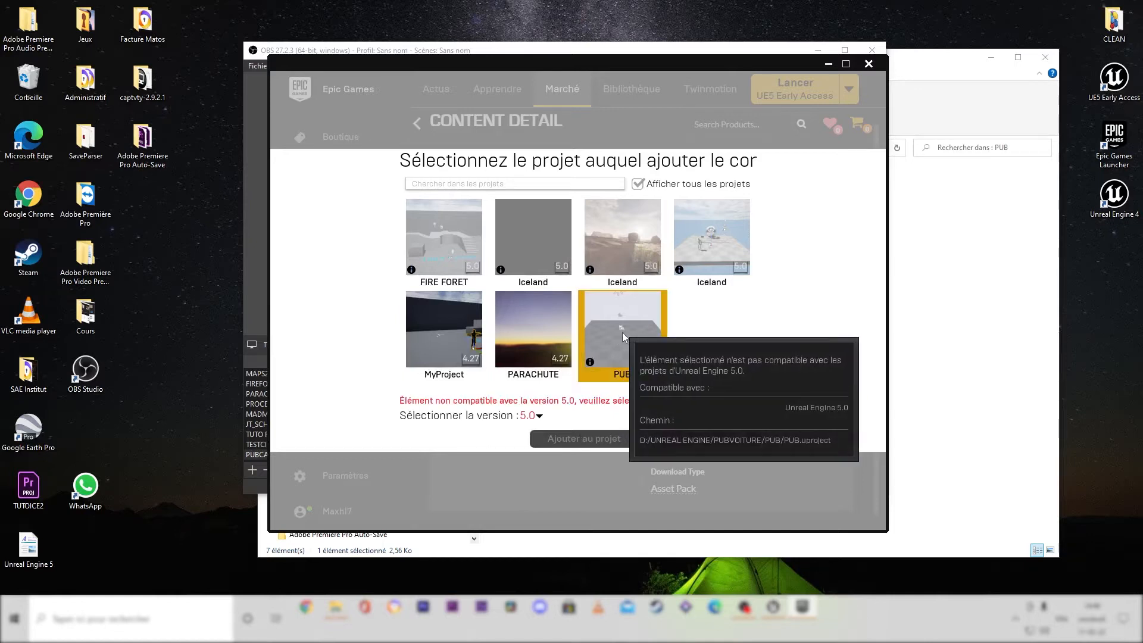
click(539, 417)
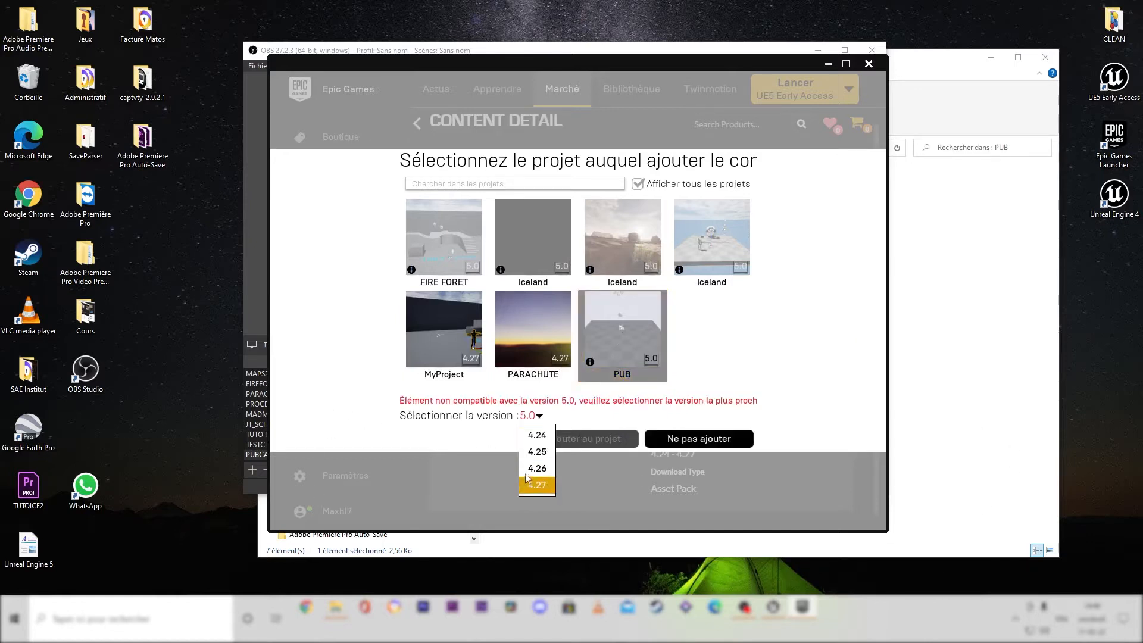
click(782, 378)
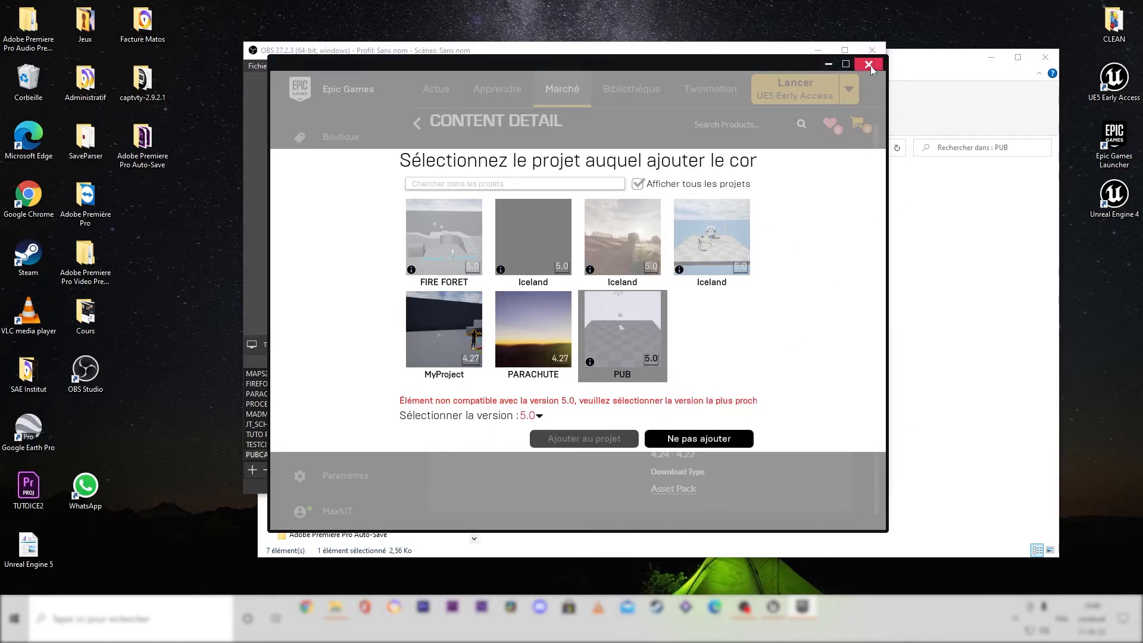
Minimize the launcher and the other open windows and switch back to the Unreal Editor.
click(828, 64)
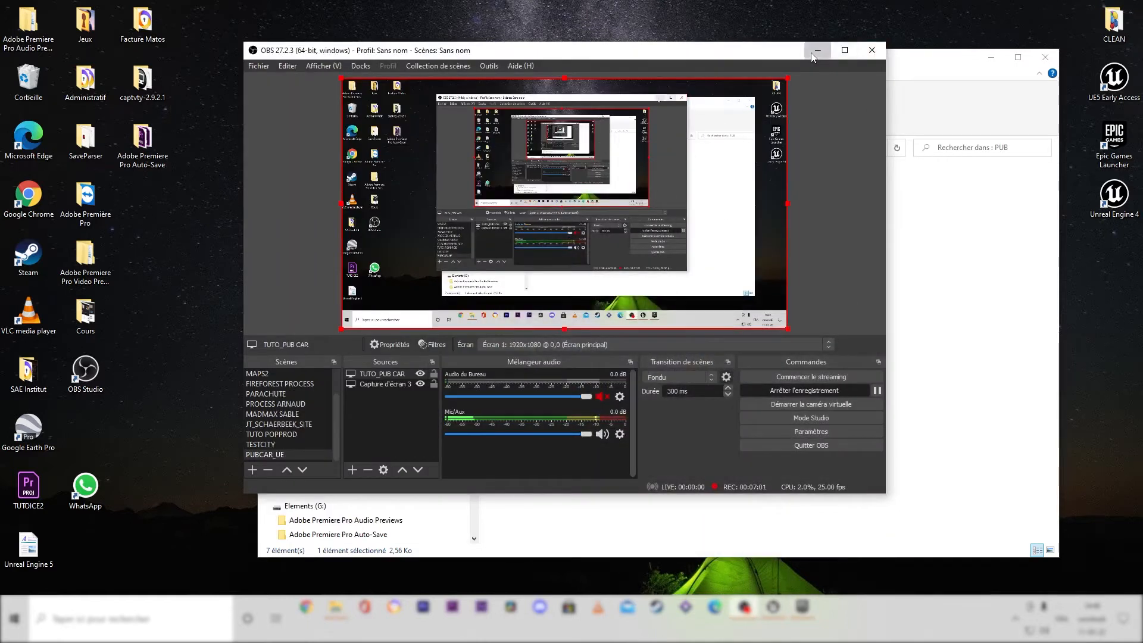
click(899, 199)
click(991, 57)
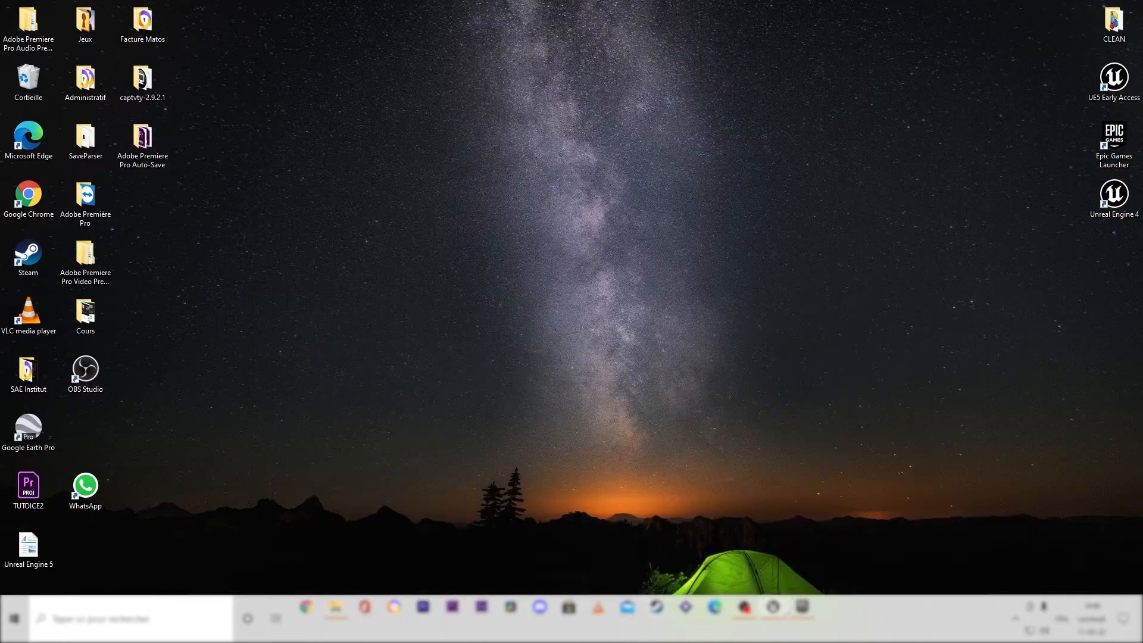
click(773, 607)
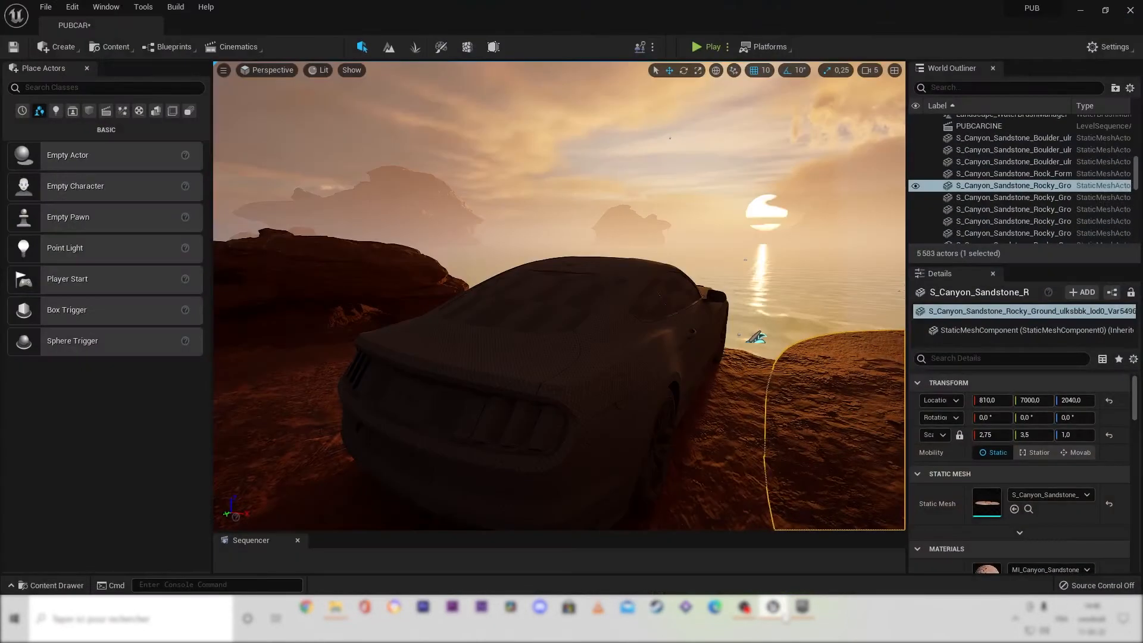
Examine the project's content folders, including AutomotiveMaterials and CAR, in an enlarged Content Drawer.
click(11, 587)
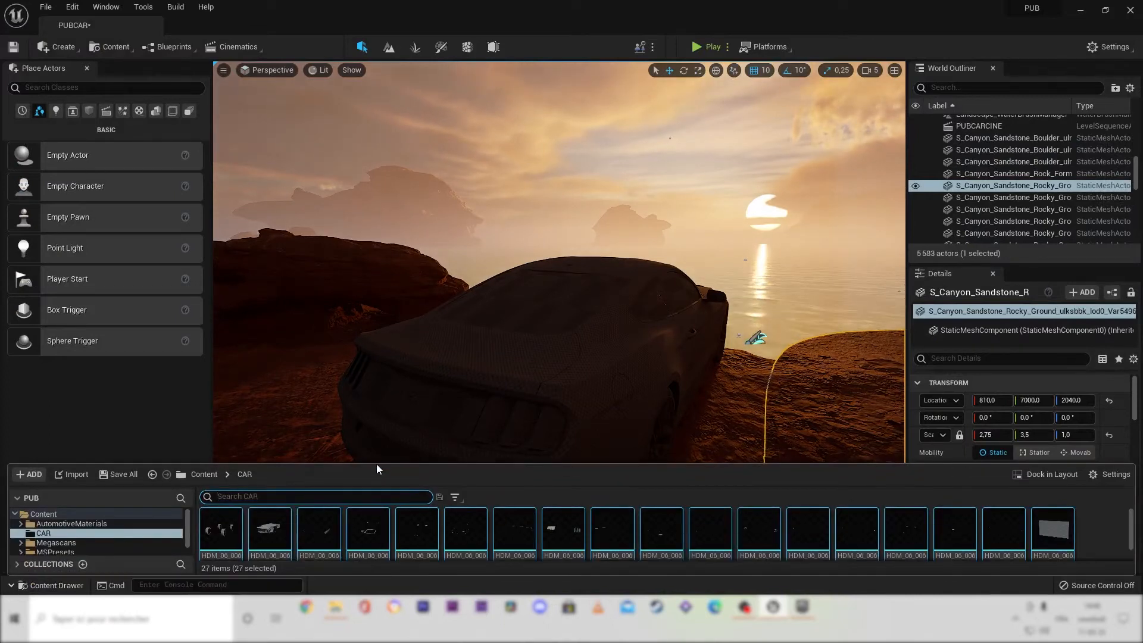
drag(377, 461, 394, 274)
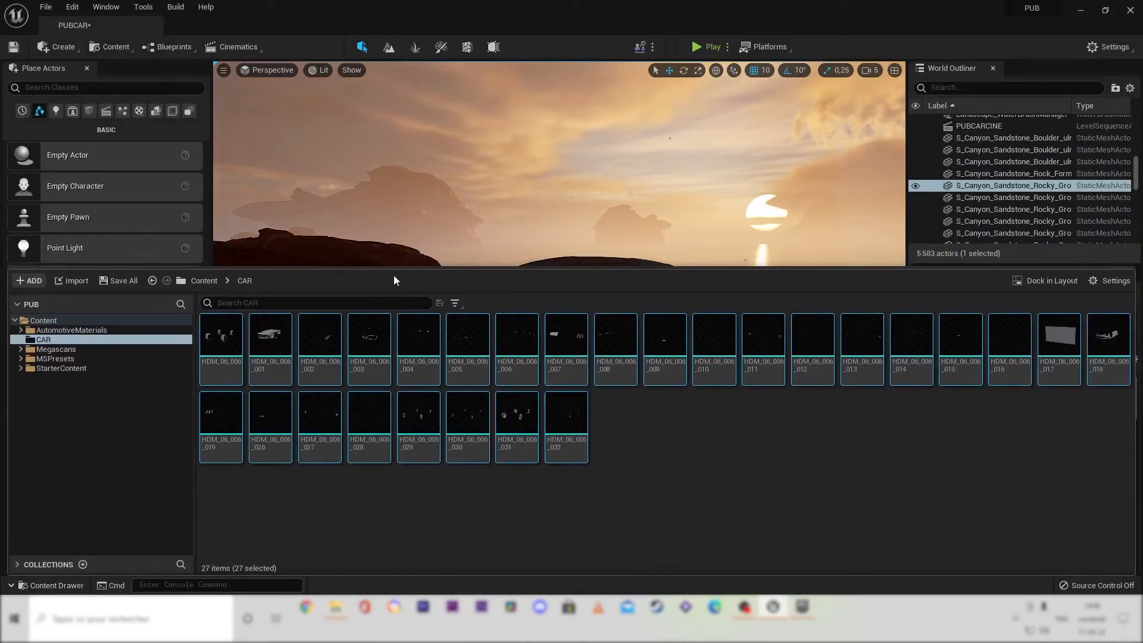
click(95, 460)
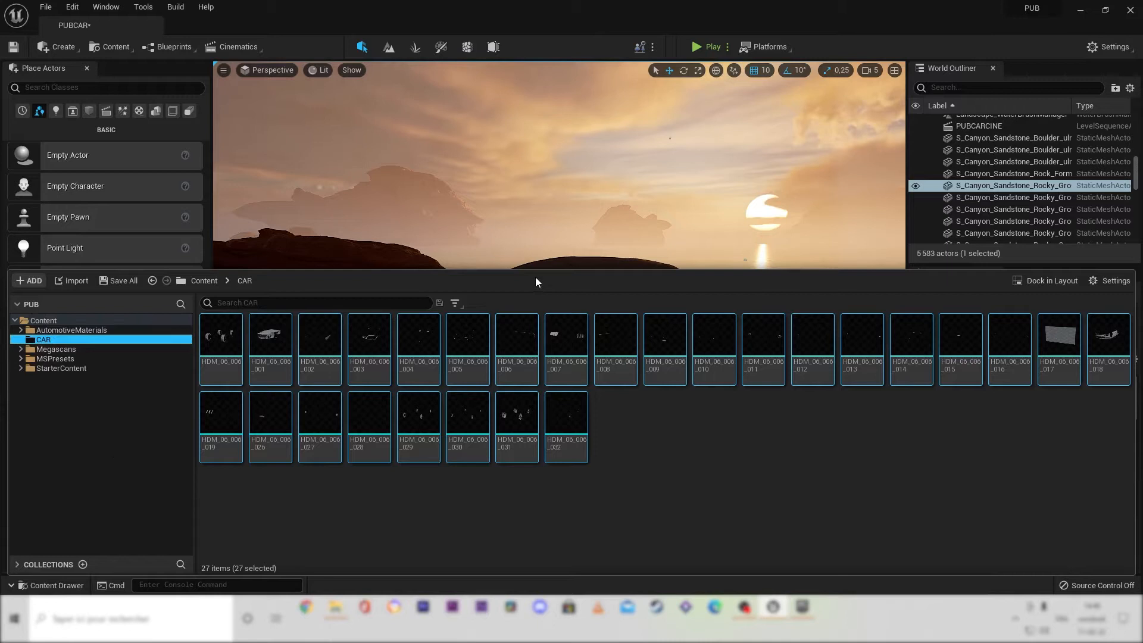
drag(539, 271, 556, 485)
Select the car's body mesh, HDM_06_006_018, in the scene.
right_drag(556, 381, 494, 368)
key(q)
key(e)
key(s)
key(w)
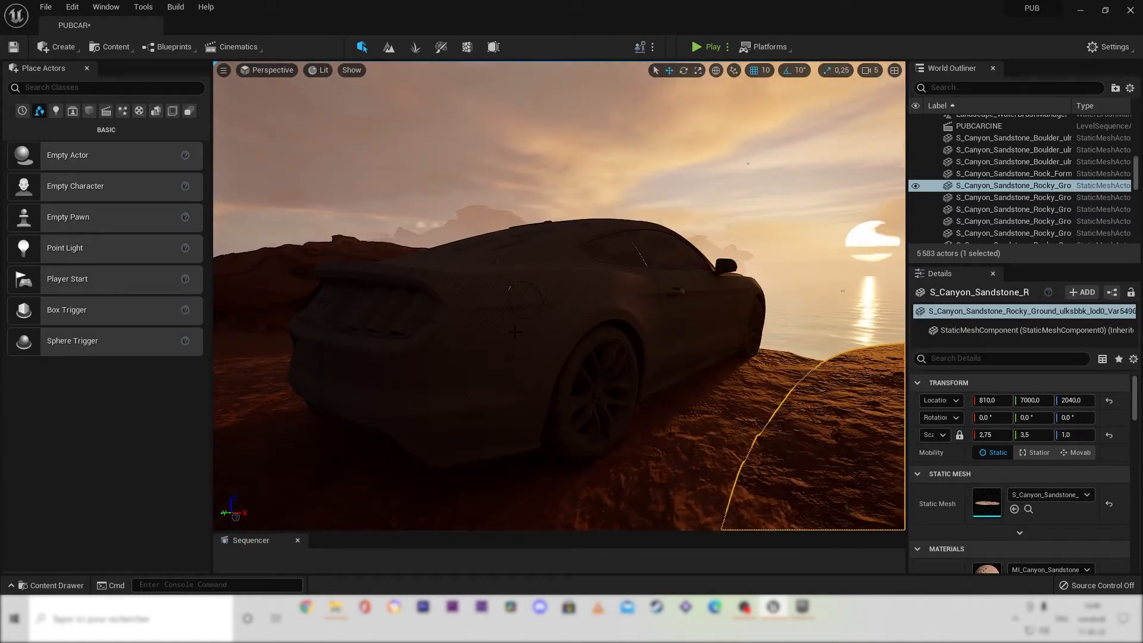
click(515, 332)
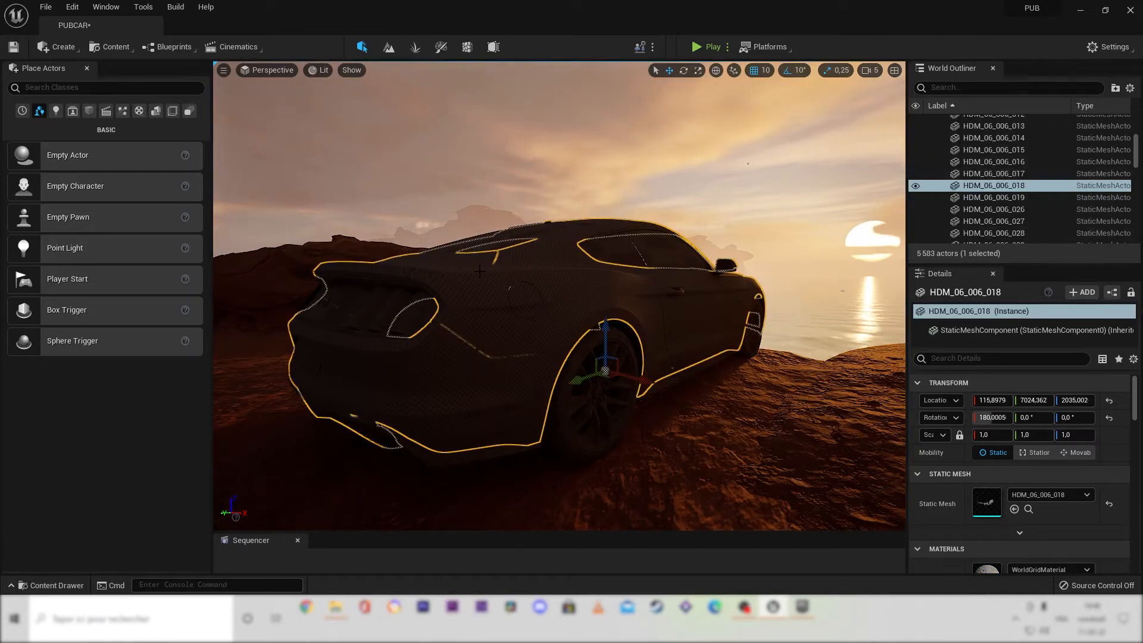
right_drag(696, 310, 670, 314)
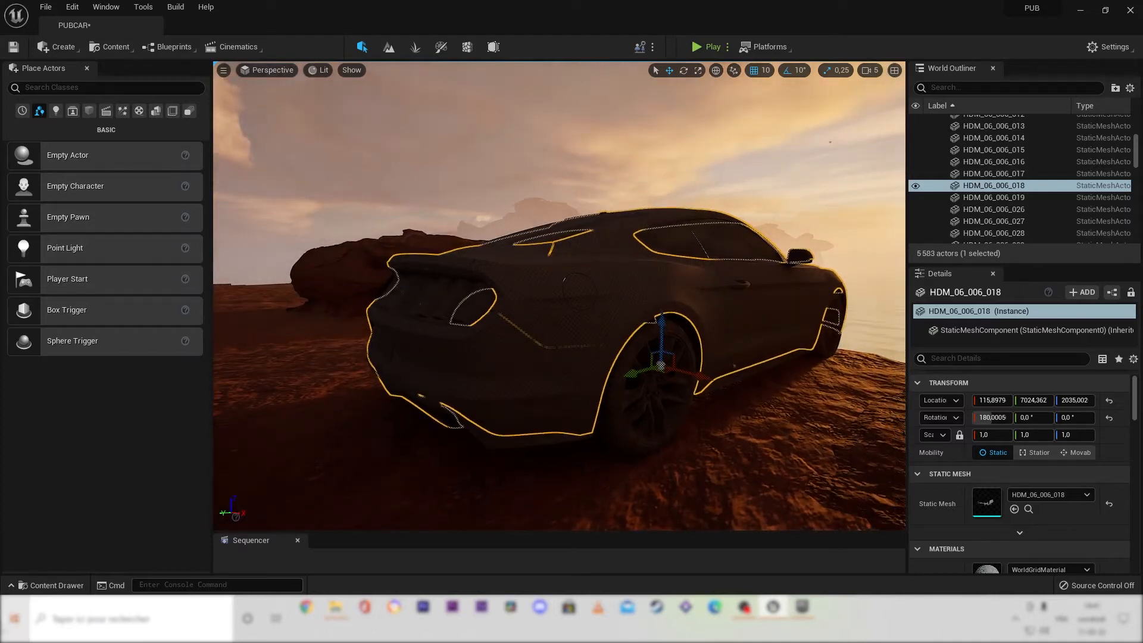
Apply the MI_CarPaint_Red material from AutomotiveMaterials/Materials/Exterior/CarPaint to the car's body mesh.
click(12, 586)
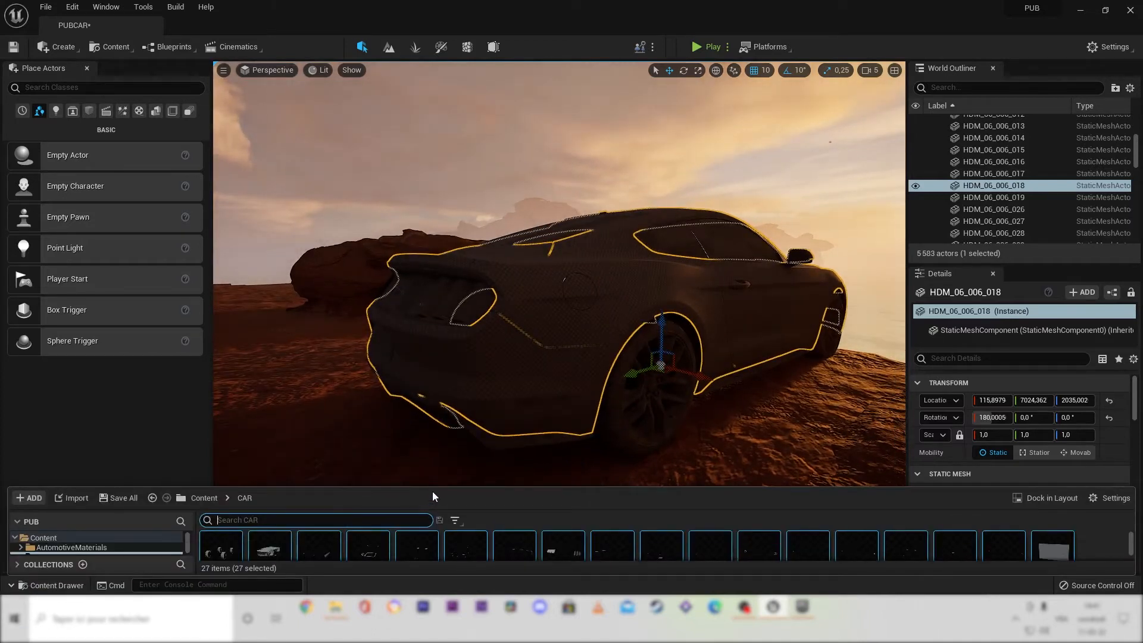
drag(433, 489, 441, 416)
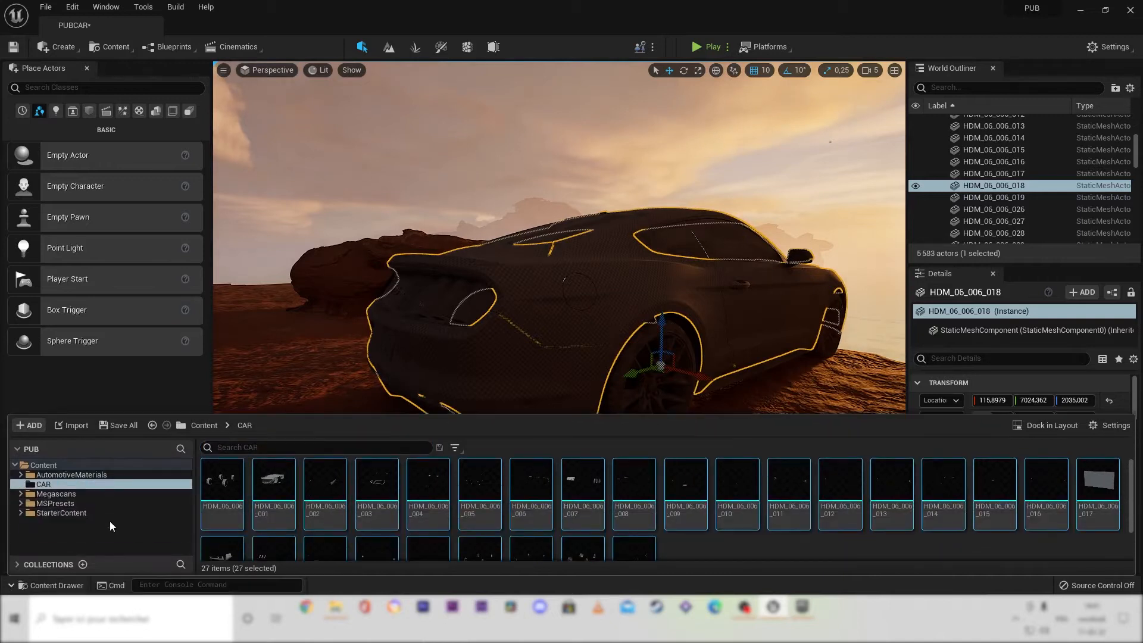
click(70, 474)
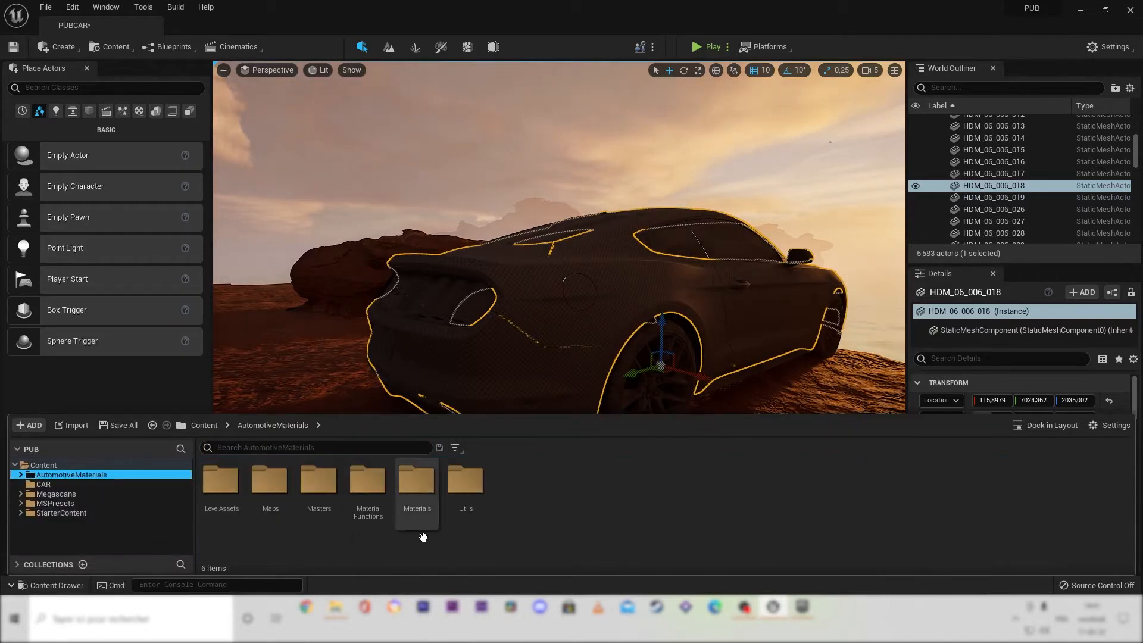
double_click(423, 492)
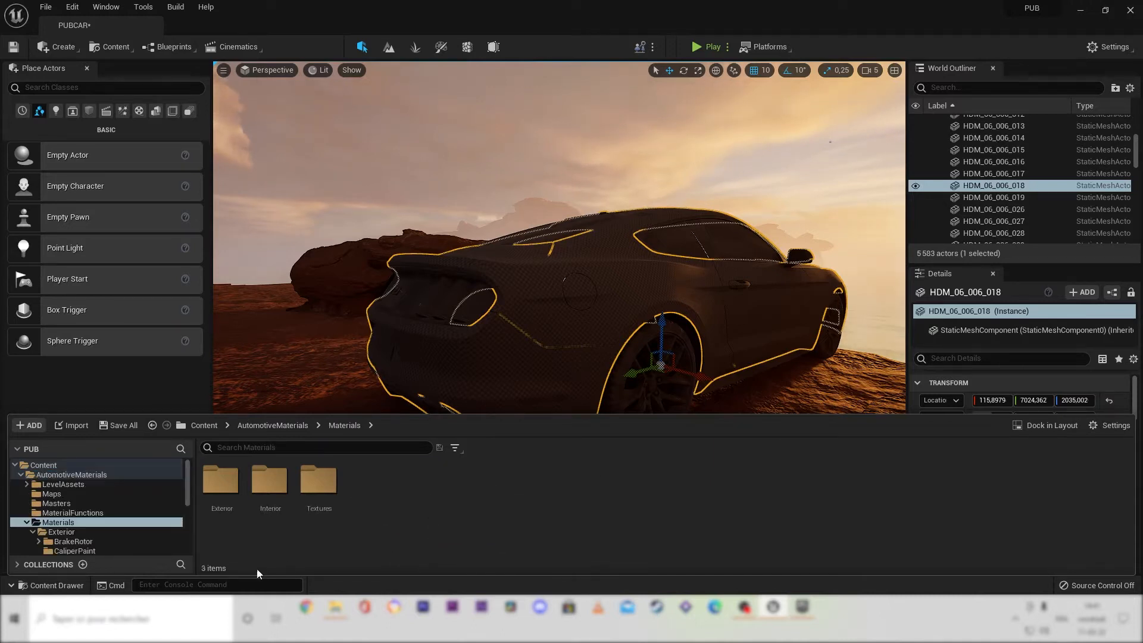
double_click(221, 479)
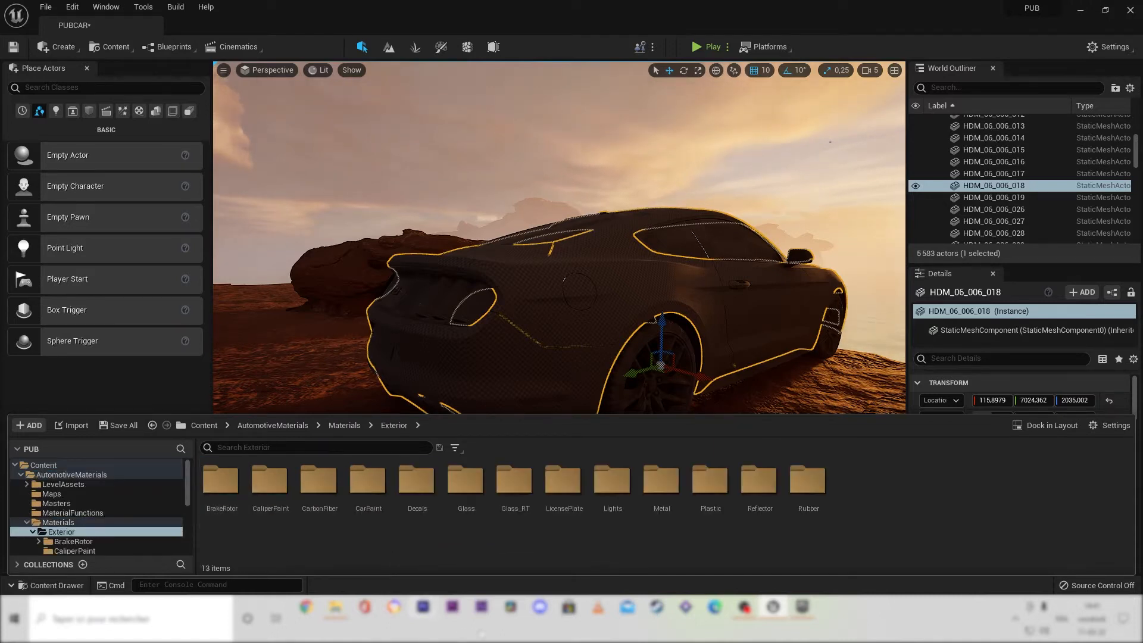
double_click(366, 483)
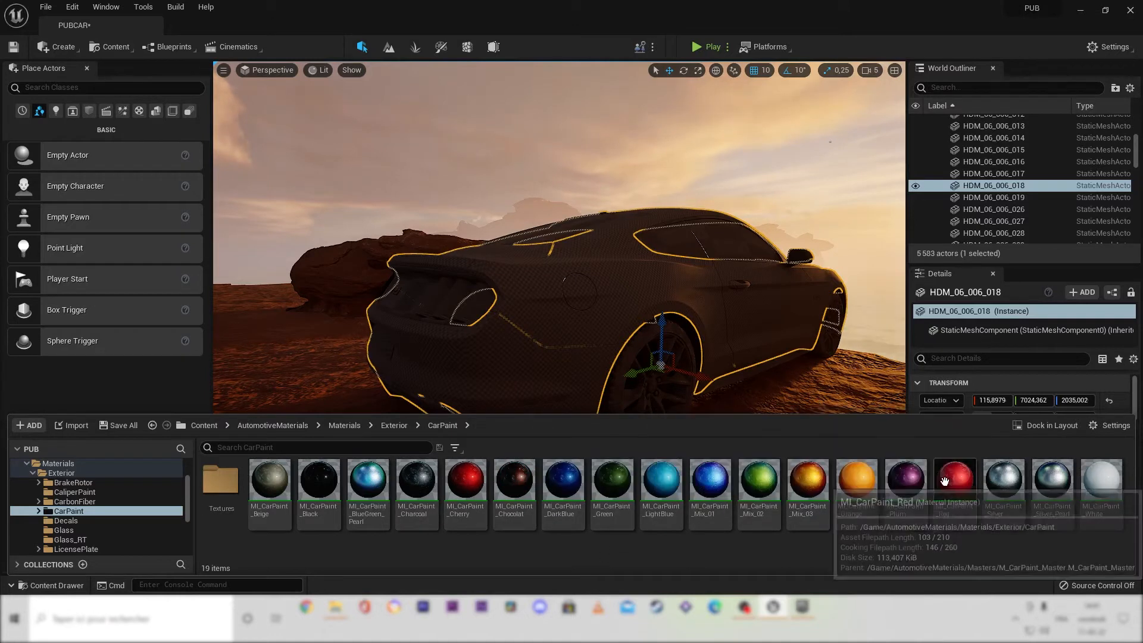
drag(961, 486, 597, 287)
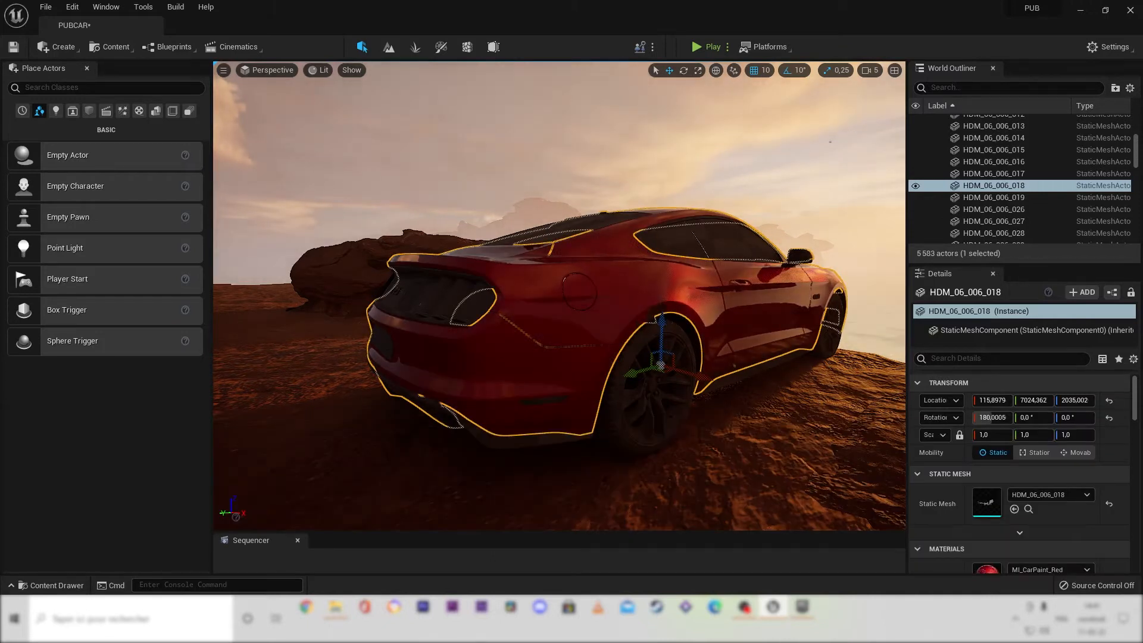
Select the car's tire mesh, HDM_06_006, at the rear wheel.
right_drag(597, 287, 738, 239)
middle_drag(738, 238, 779, 256)
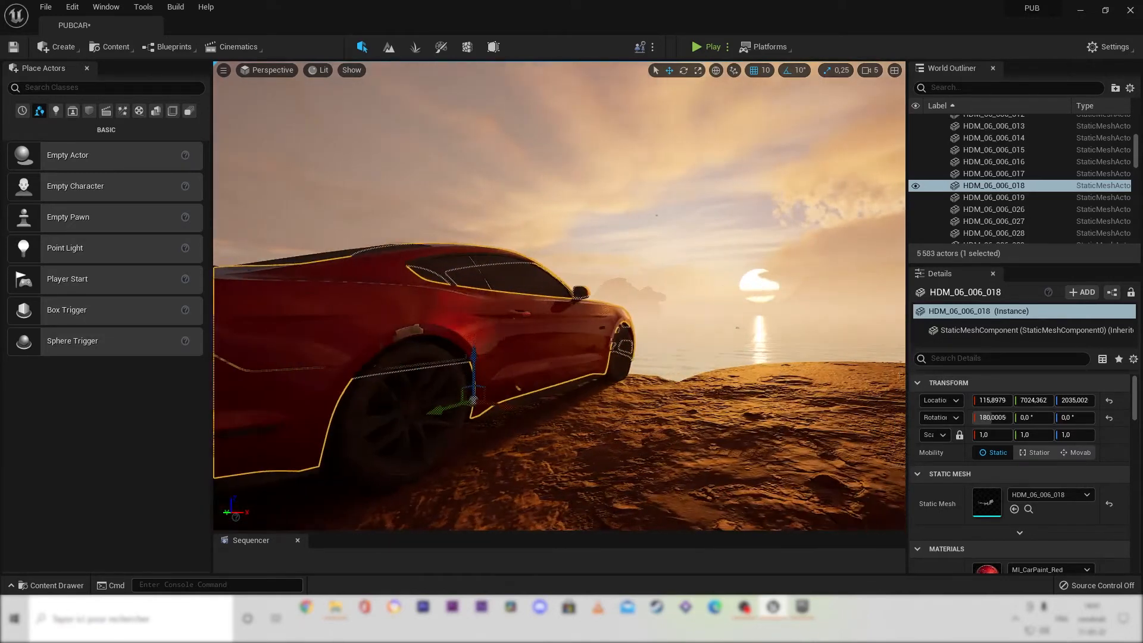
right_drag(780, 256, 860, 256)
mouse_move(738, 238)
middle_down()
mouse_move(825, 232)
mouse_move(673, 250)
mouse_move(792, 250)
mouse_move(756, 250)
middle_up()
right_drag(863, 406, 440, 425)
click(600, 359)
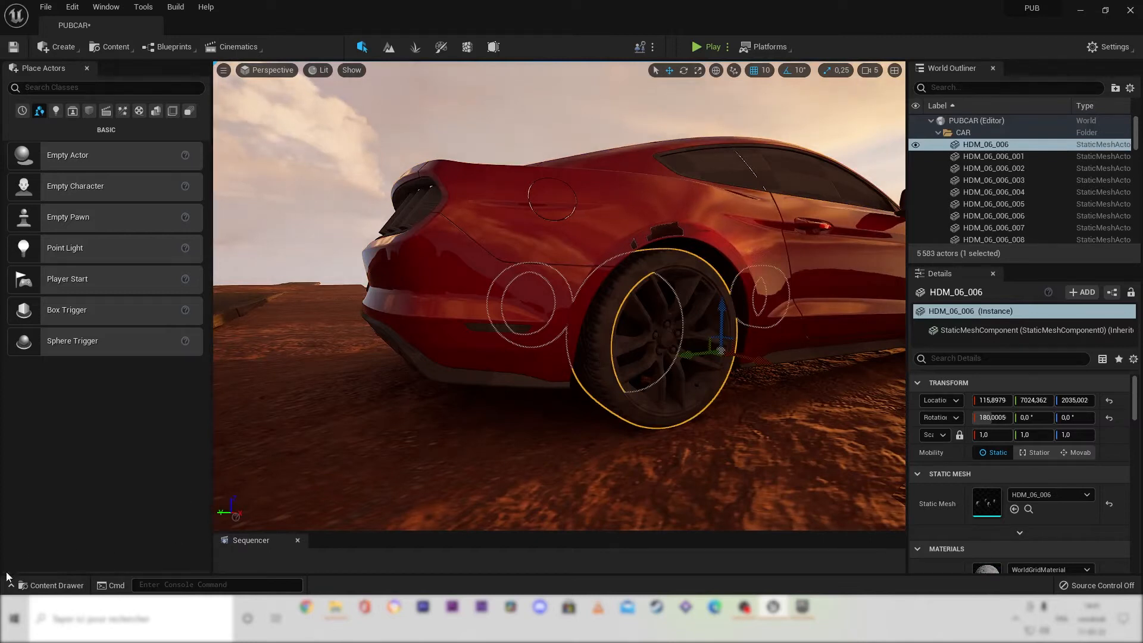
Apply the MI_Rubber_Rough material from AutomotiveMaterials/Materials/Exterior/Rubber to the tire mesh.
click(35, 585)
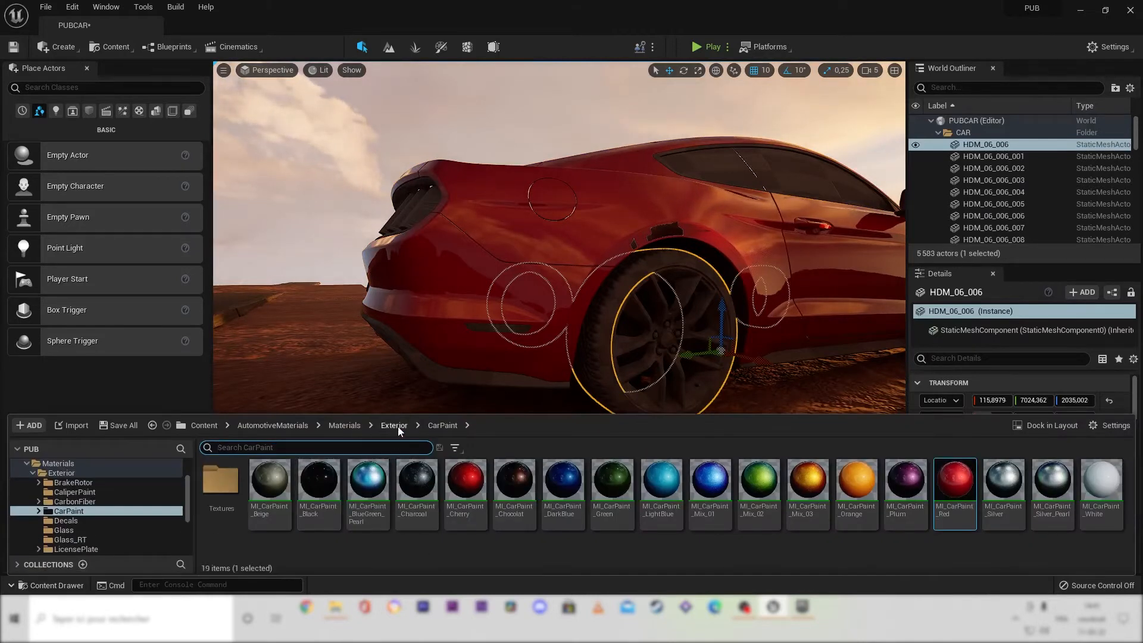
click(395, 425)
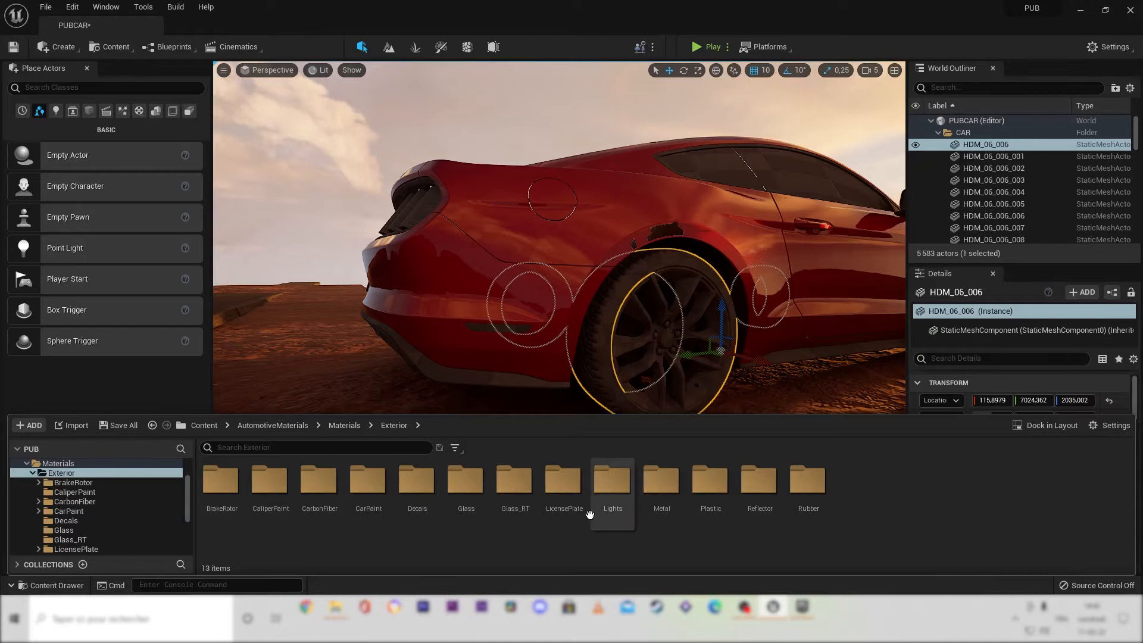
double_click(809, 482)
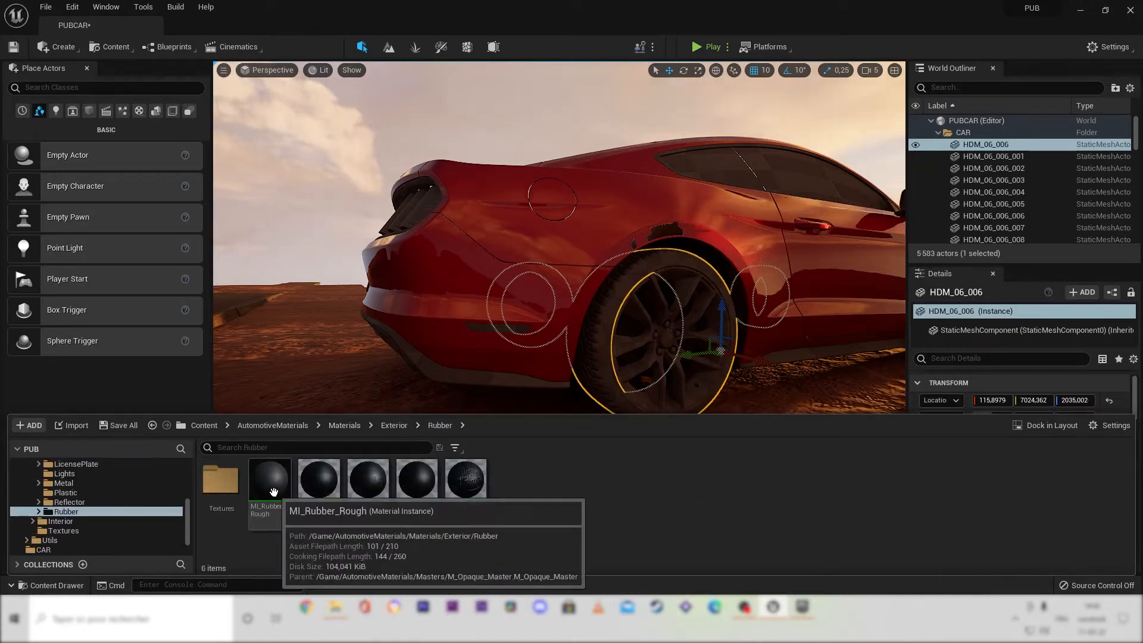
mouse_move(452, 333)
right_down()
mouse_move(387, 333)
mouse_move(452, 333)
right_up()
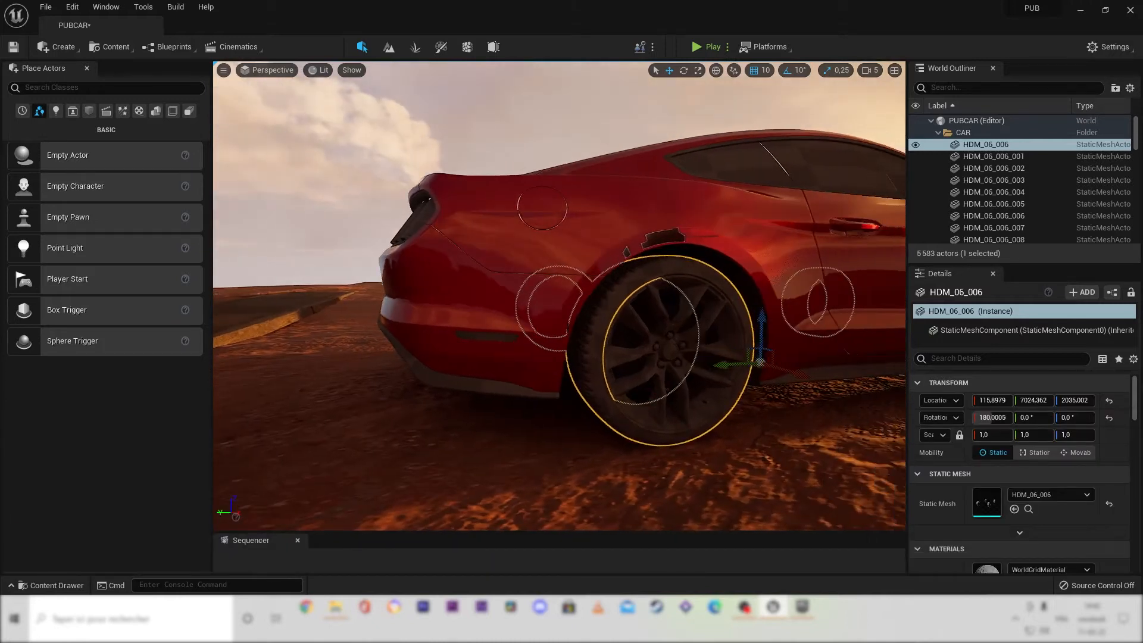
click(52, 585)
drag(270, 488, 589, 333)
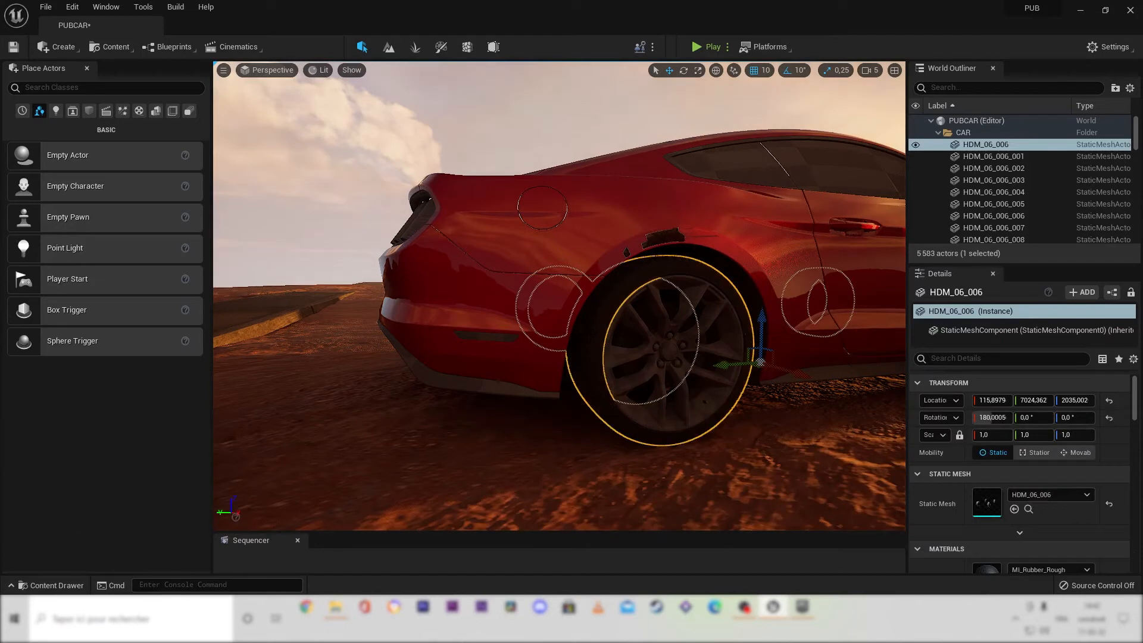
Apply the MI_Metal_Bump_02 material from the Exterior/Metal folder to the wheel rim mesh, HDM_06_006_031.
right_drag(589, 334, 625, 321)
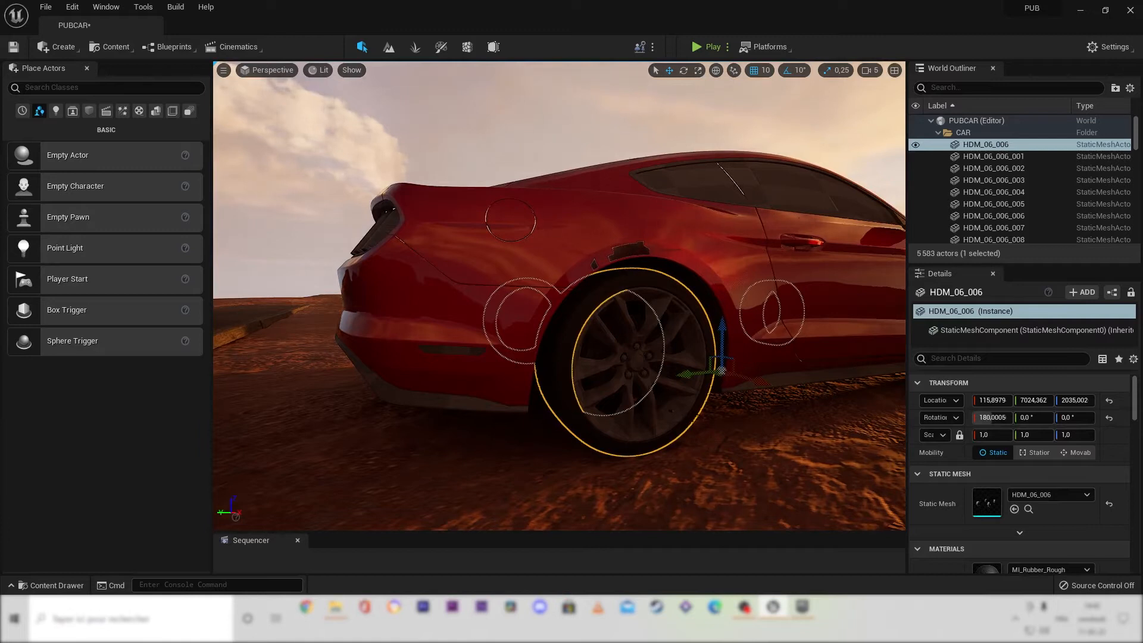
right_drag(741, 433, 767, 458)
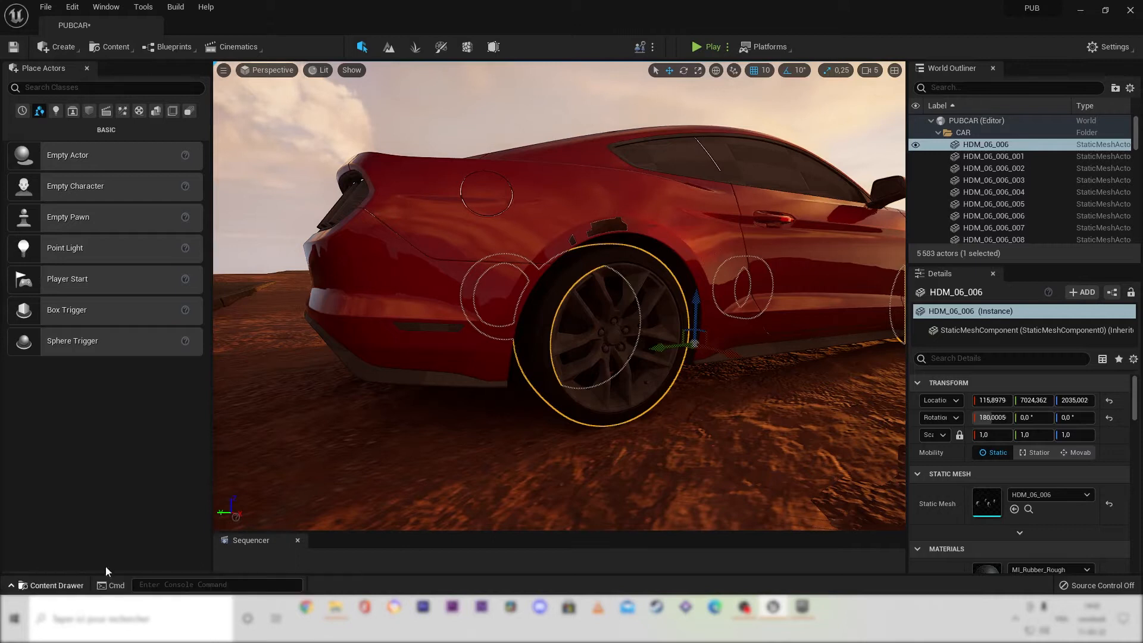
click(8, 588)
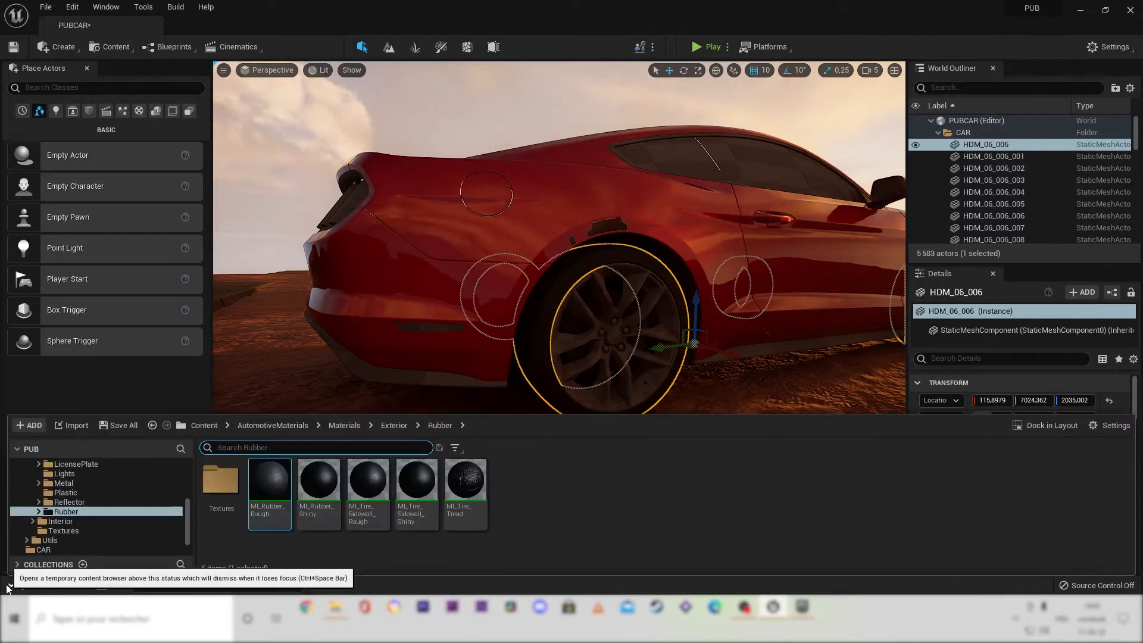
click(395, 425)
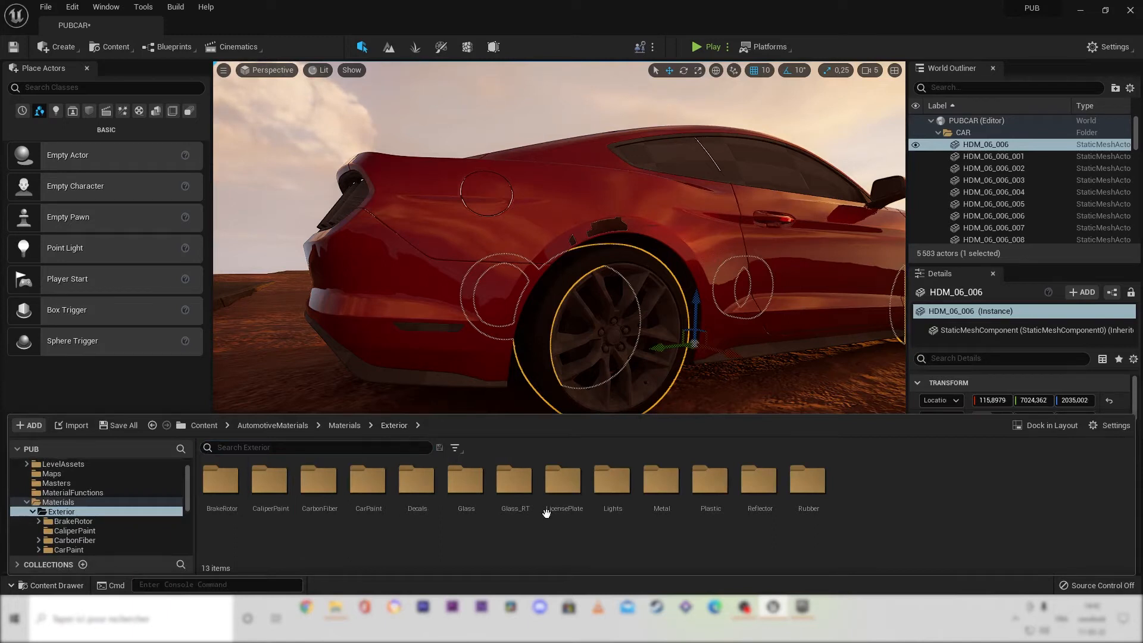
double_click(664, 500)
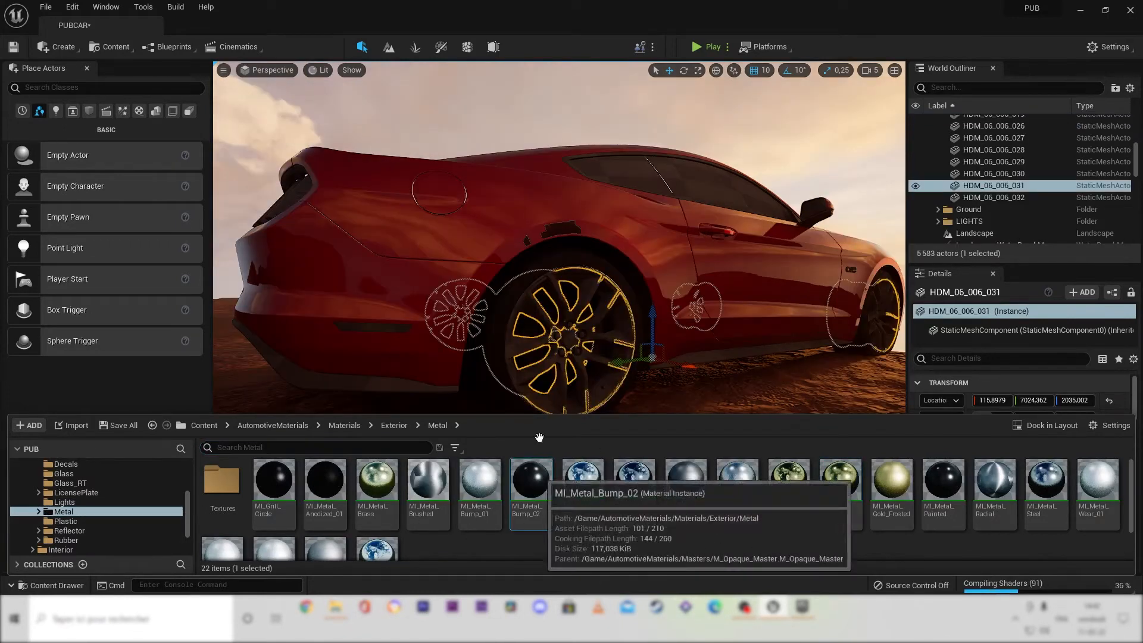
drag(530, 481, 565, 357)
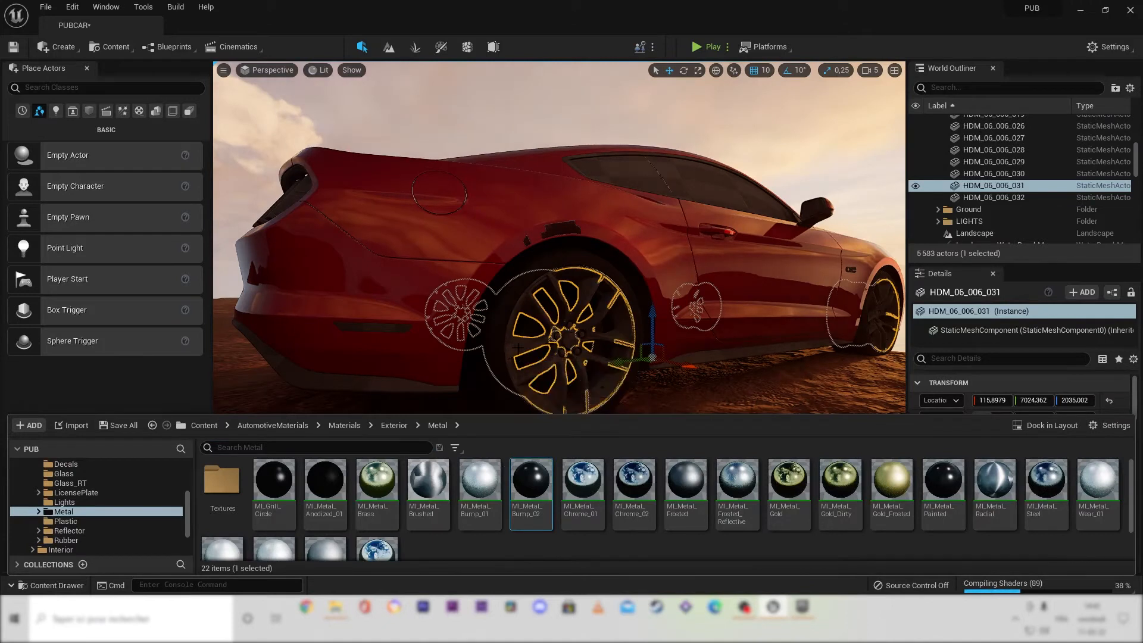
click(518, 347)
click(747, 448)
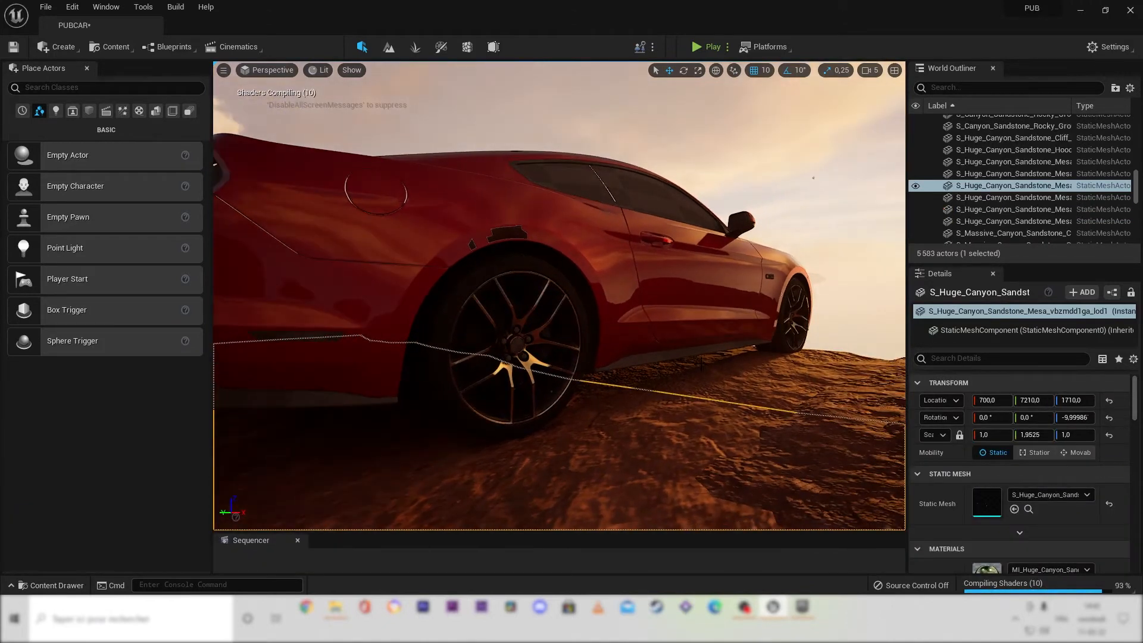
right_drag(702, 364, 669, 368)
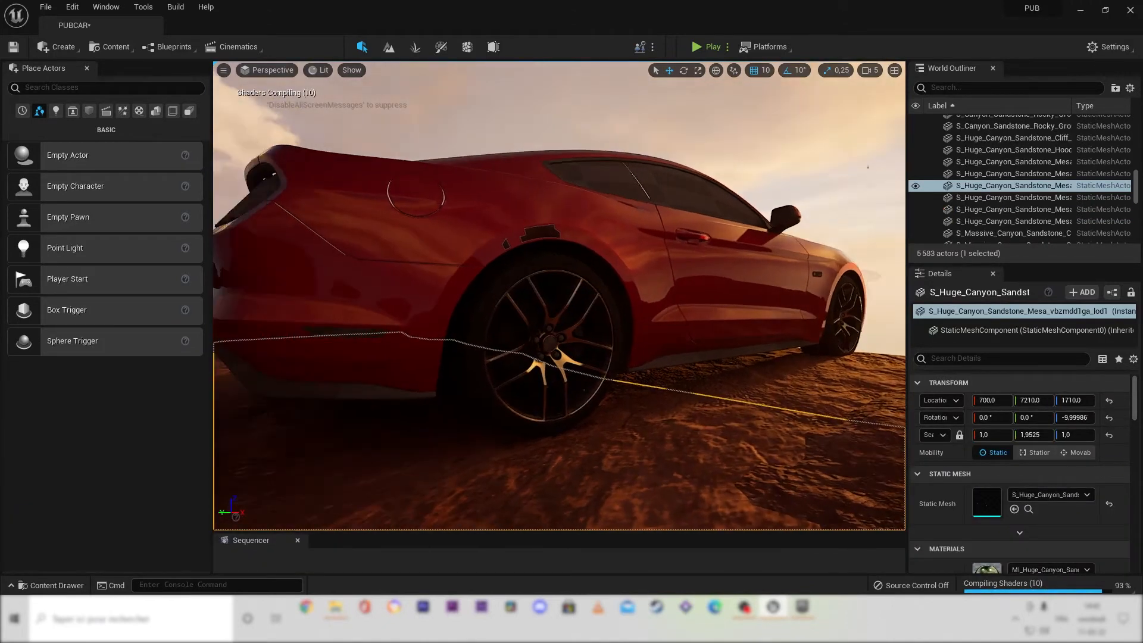
Apply the MI_Glass_Windshield material from the Exterior/Glass folder to the car's window mesh, HDM_06_006_002.
click(25, 581)
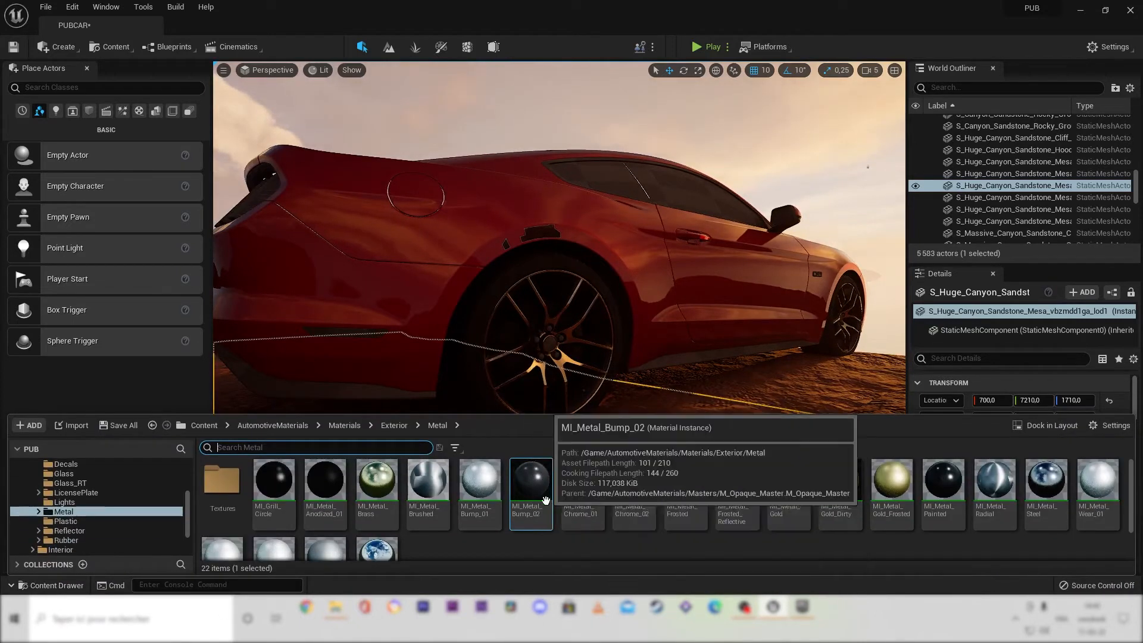
right_drag(643, 384, 619, 375)
right_drag(887, 381, 852, 396)
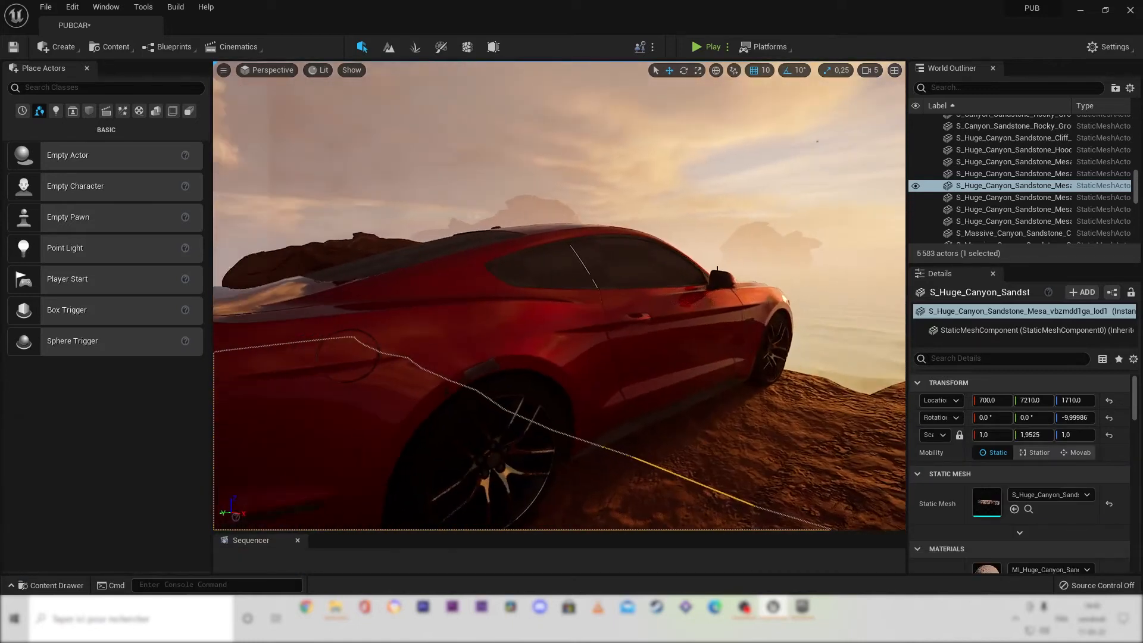
click(638, 271)
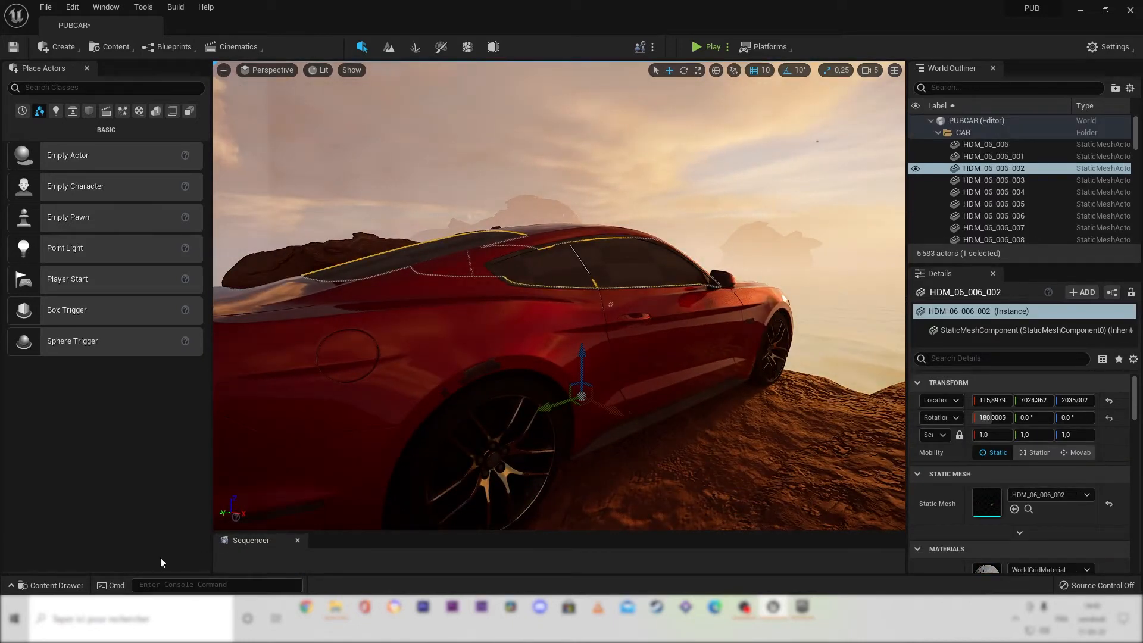
click(51, 585)
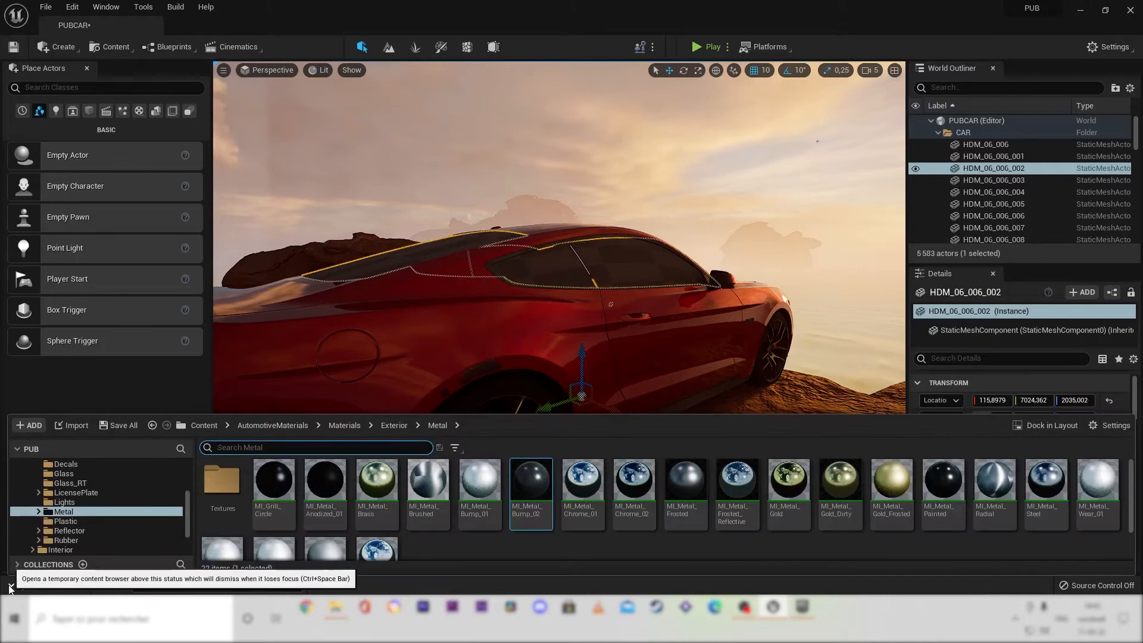
click(402, 427)
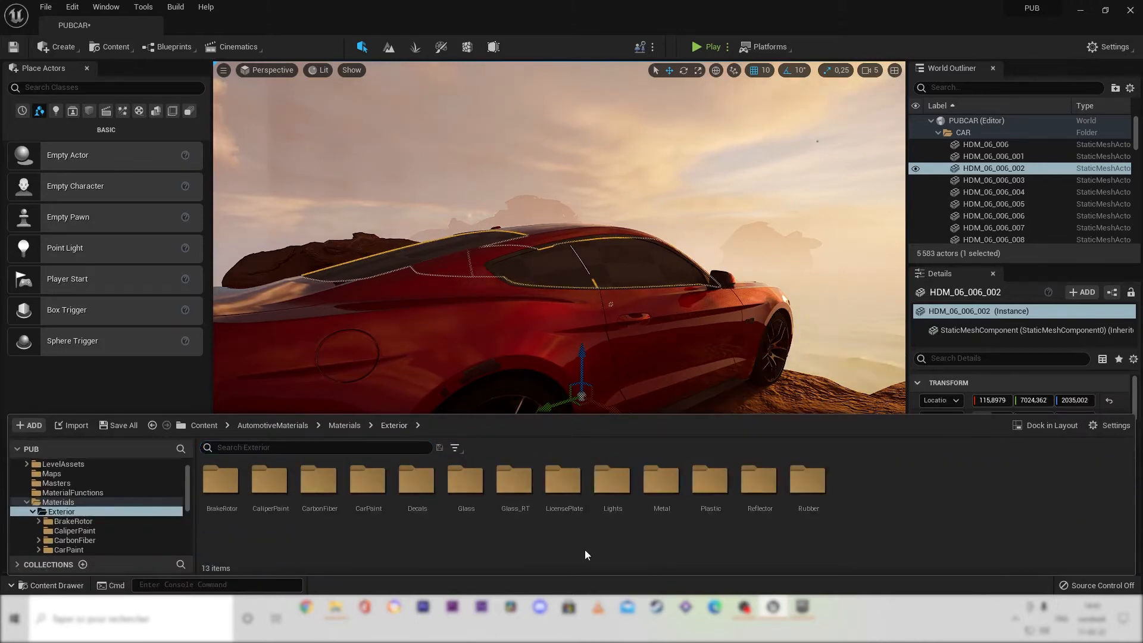
double_click(465, 482)
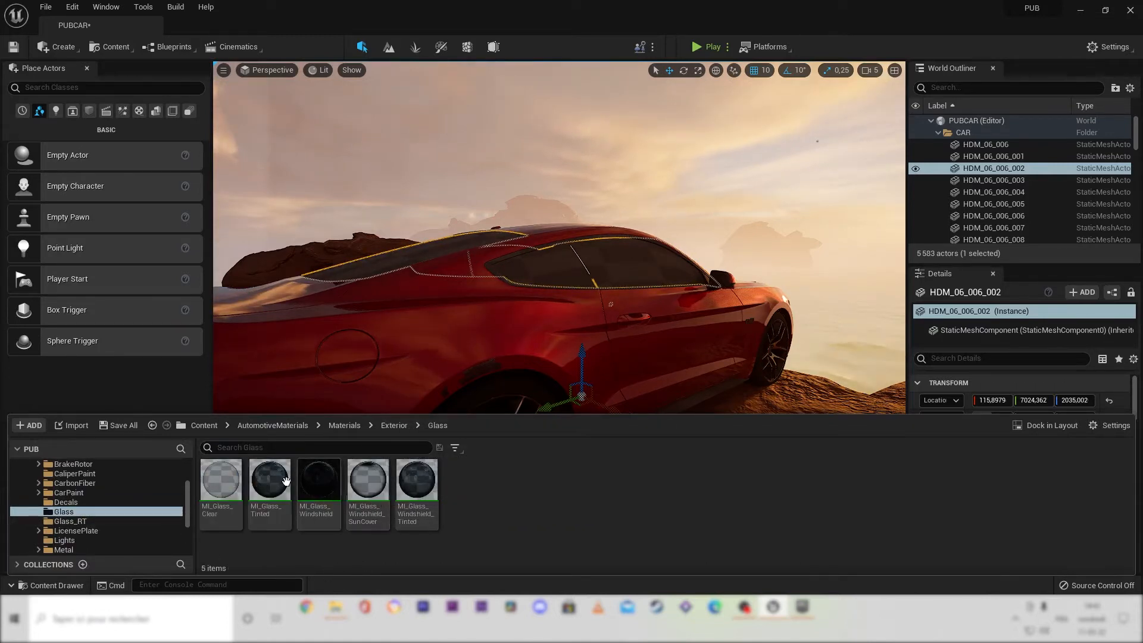
drag(321, 492, 636, 257)
Examine the new window glass up close and the rear end of the car around the taillights.
right_drag(740, 248, 765, 242)
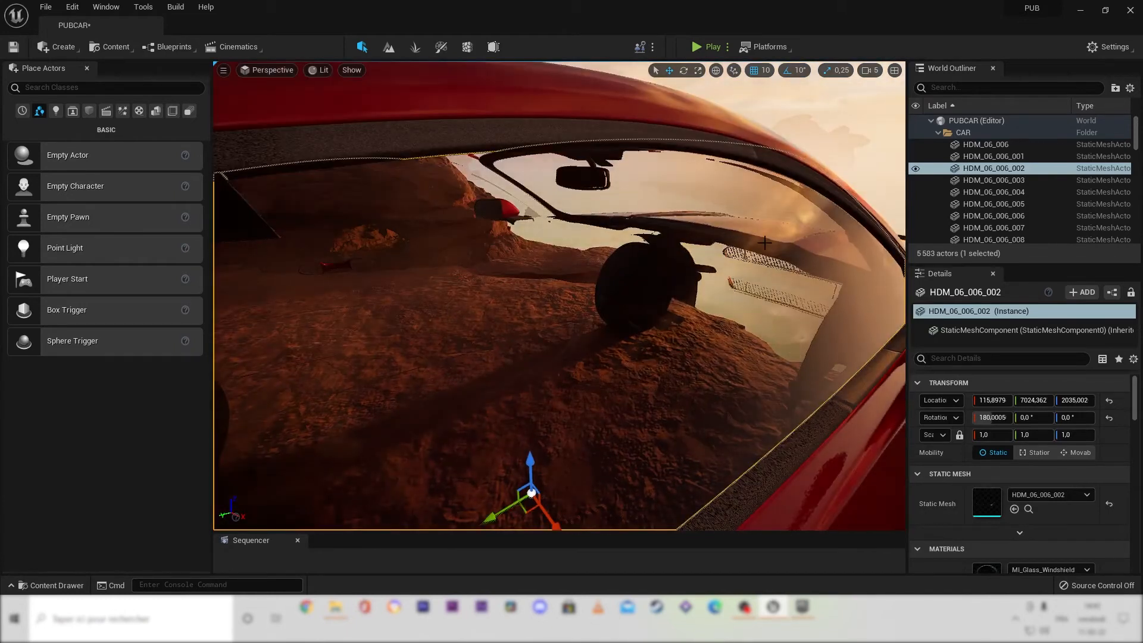
scroll(769, 153, down, 5)
right_drag(760, 151, 745, 228)
scroll(776, 154, down, 5)
right_drag(834, 321, 777, 311)
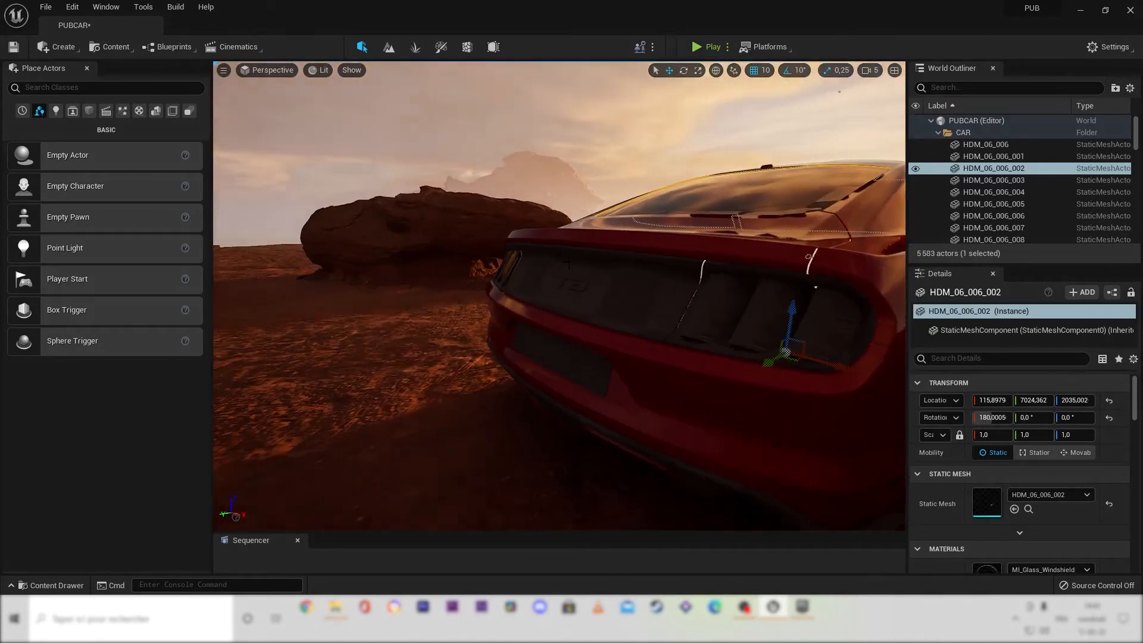
scroll(834, 322, down, 3)
click(834, 321)
click(574, 201)
mouse_move(574, 201)
right_down()
mouse_move(574, 190)
mouse_move(573, 213)
right_up()
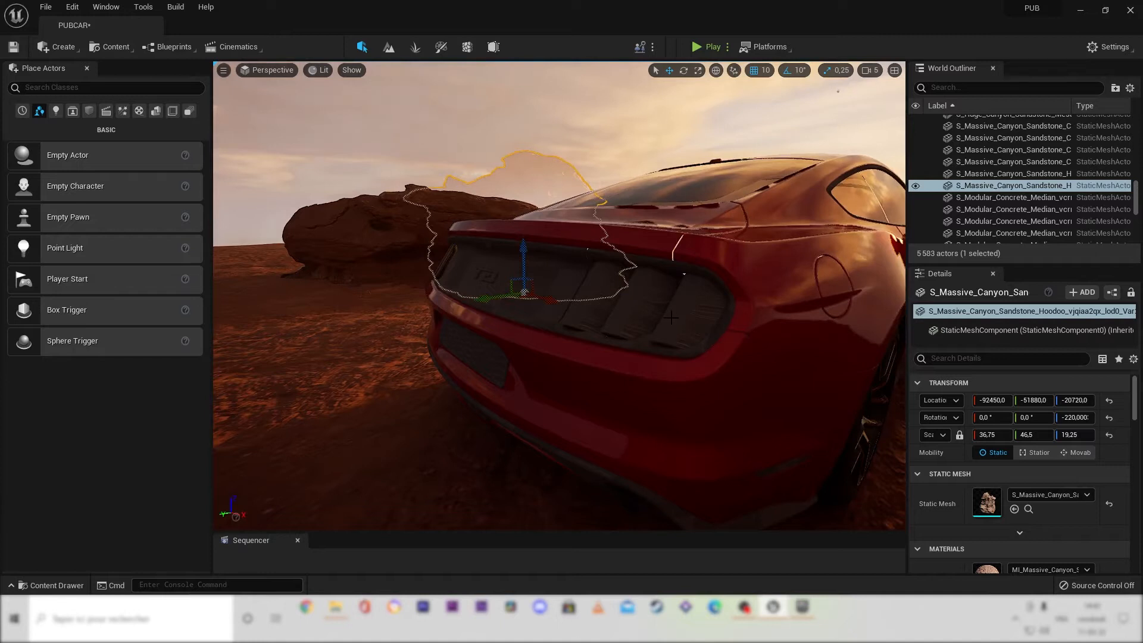
Pull the taillight cover mesh, HDM_06_006_007, backward off the car along Y to a location of 7084,362.
click(665, 317)
right_drag(665, 317, 679, 321)
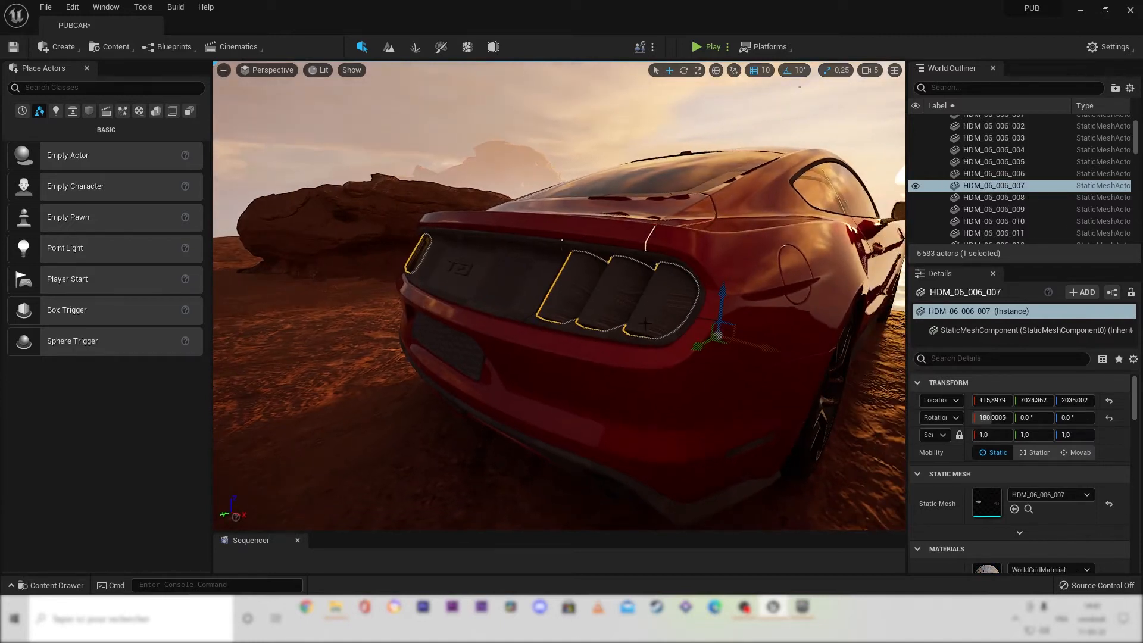
drag(702, 345, 659, 363)
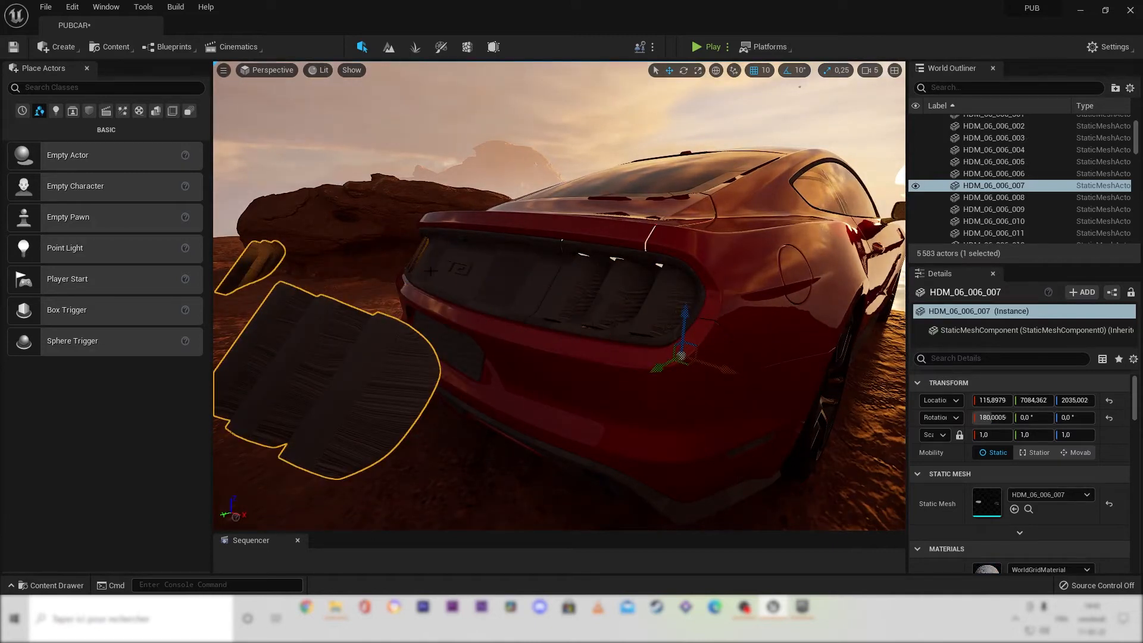
right_drag(518, 334, 494, 333)
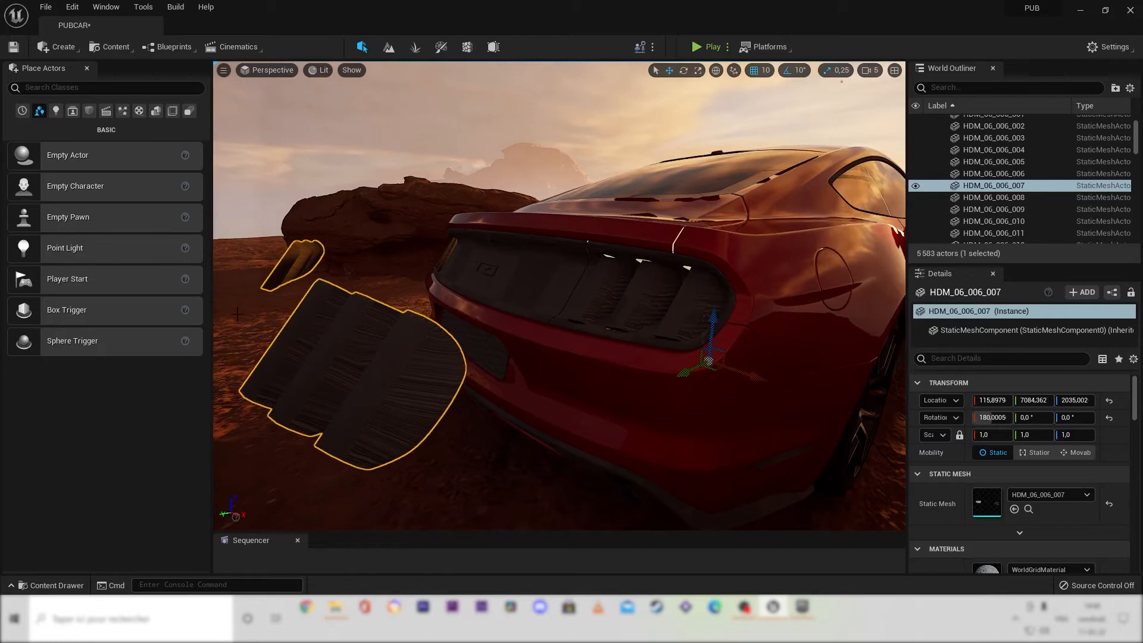
Apply the MI_Lamp_Red material from the Exterior/Lights folder to the taillight lamp mesh, HDM_06_006_014.
click(681, 307)
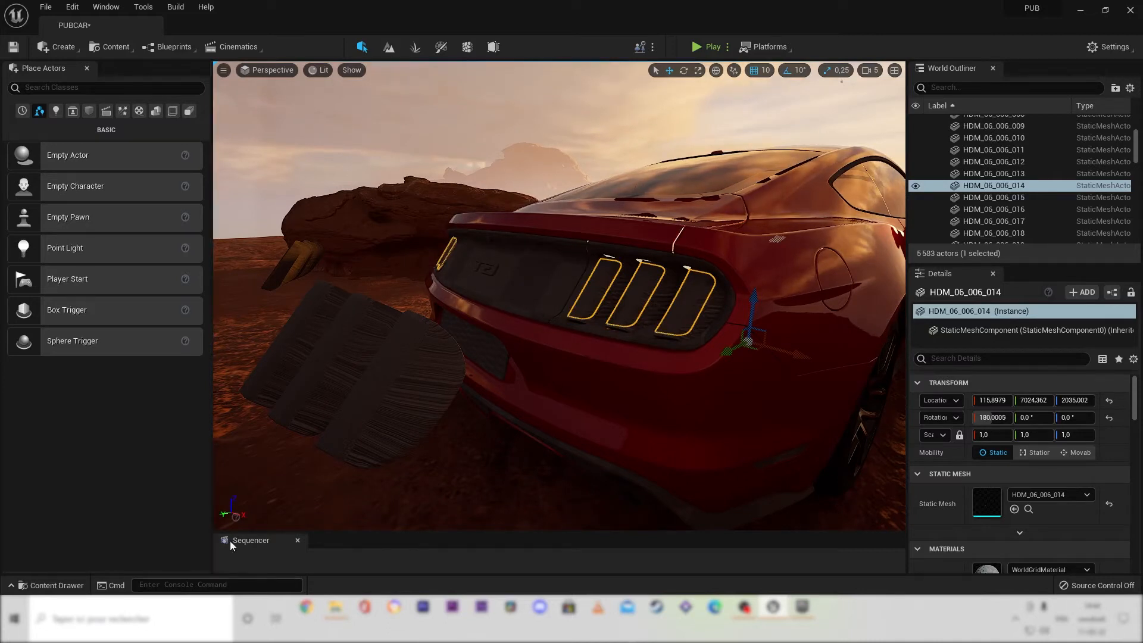
click(52, 585)
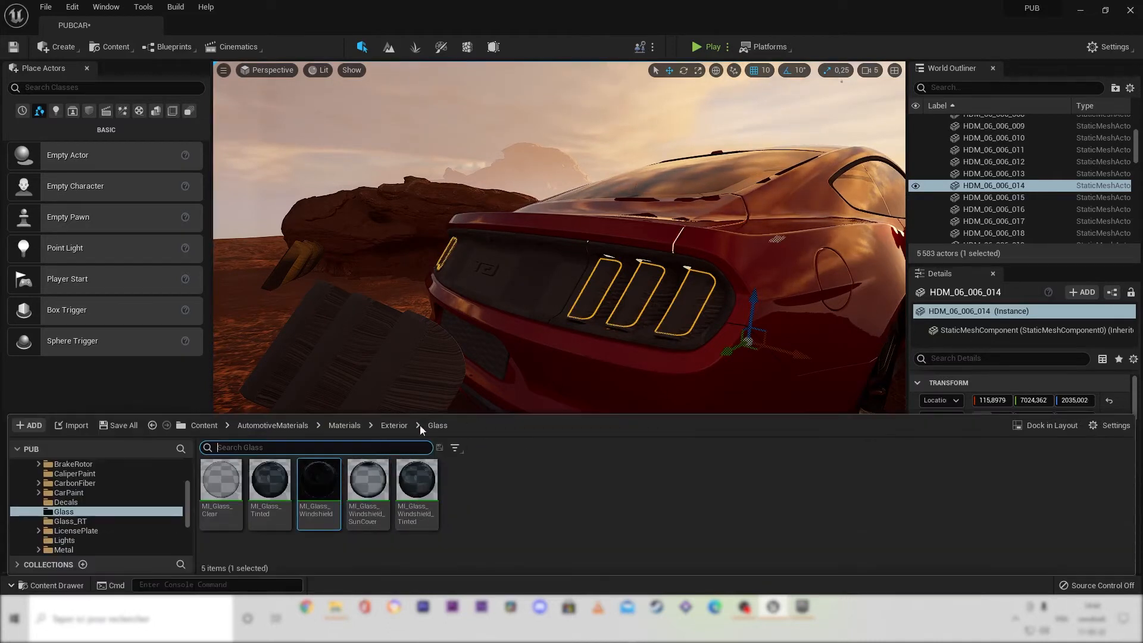
click(349, 426)
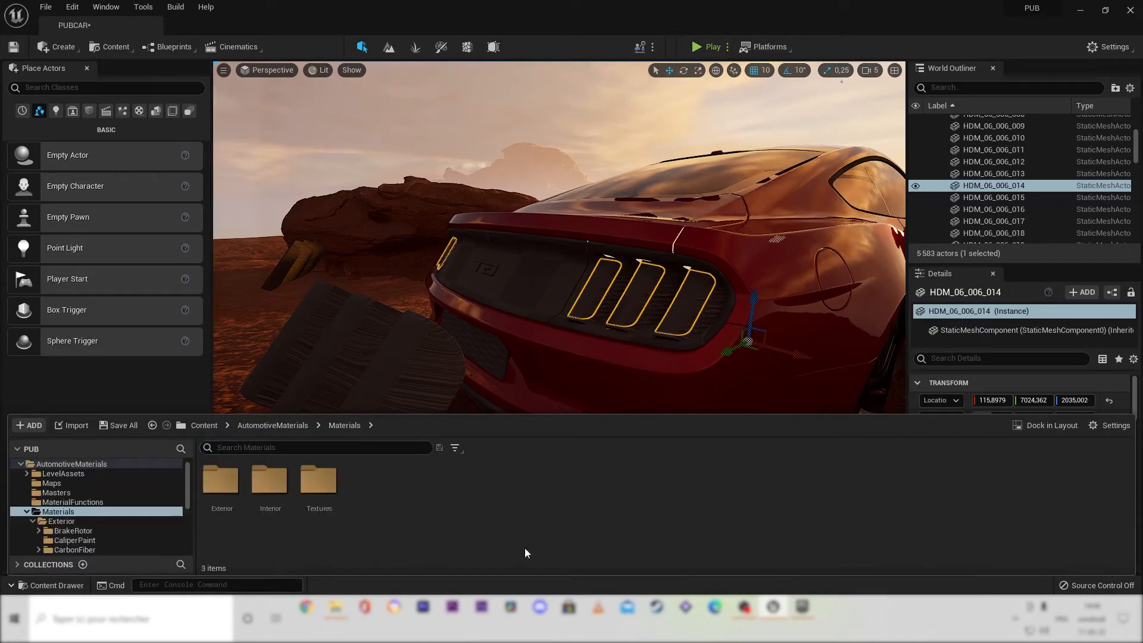
double_click(236, 494)
double_click(612, 486)
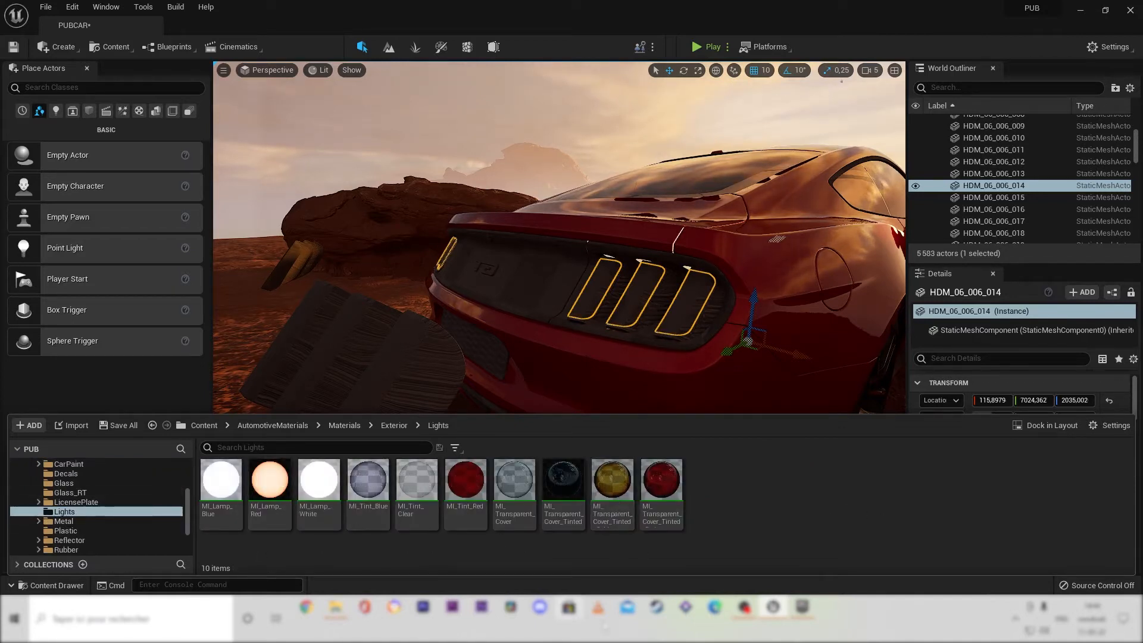
click(264, 488)
drag(263, 490, 681, 311)
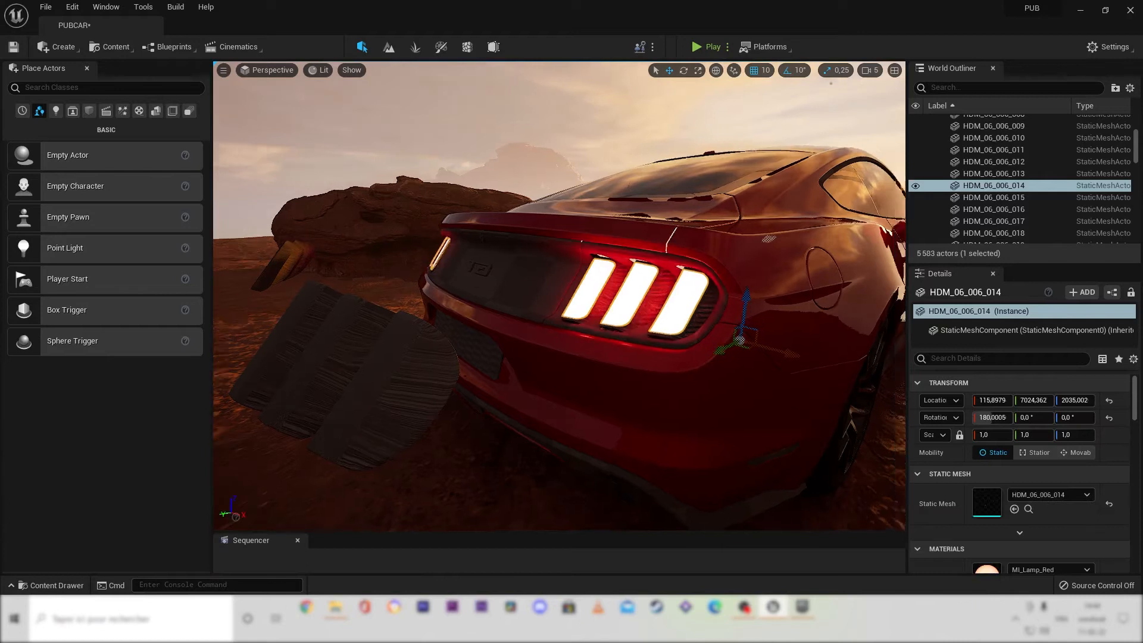
Open the MI_Lamp_Red material instance from the taillight lamp mesh and set its Facing value to 50.
right_drag(821, 288, 818, 285)
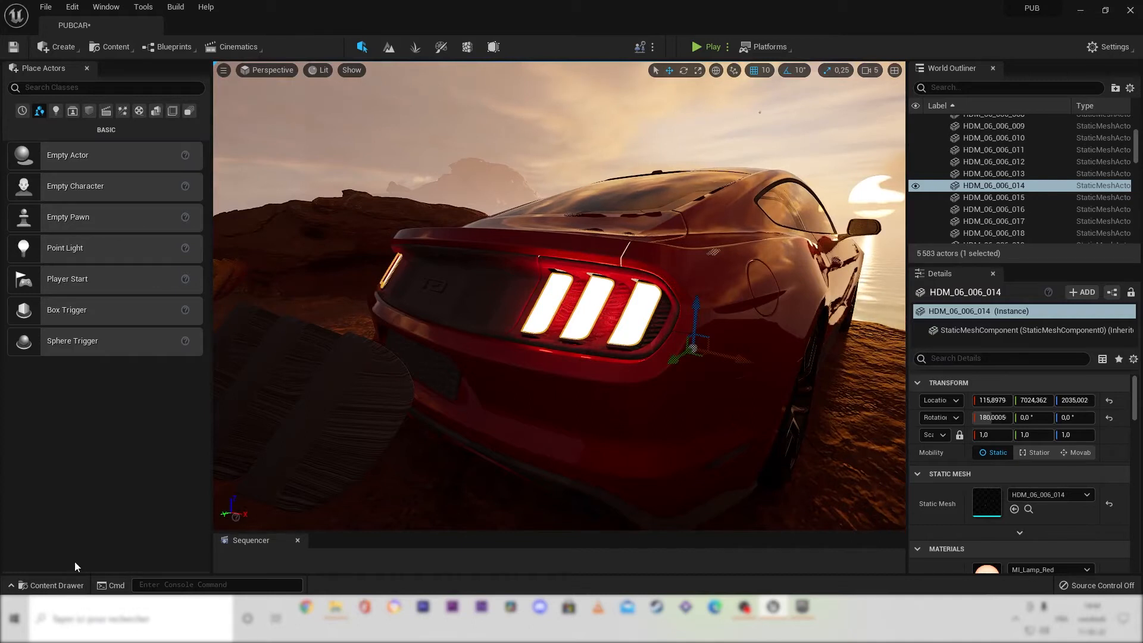
click(1012, 330)
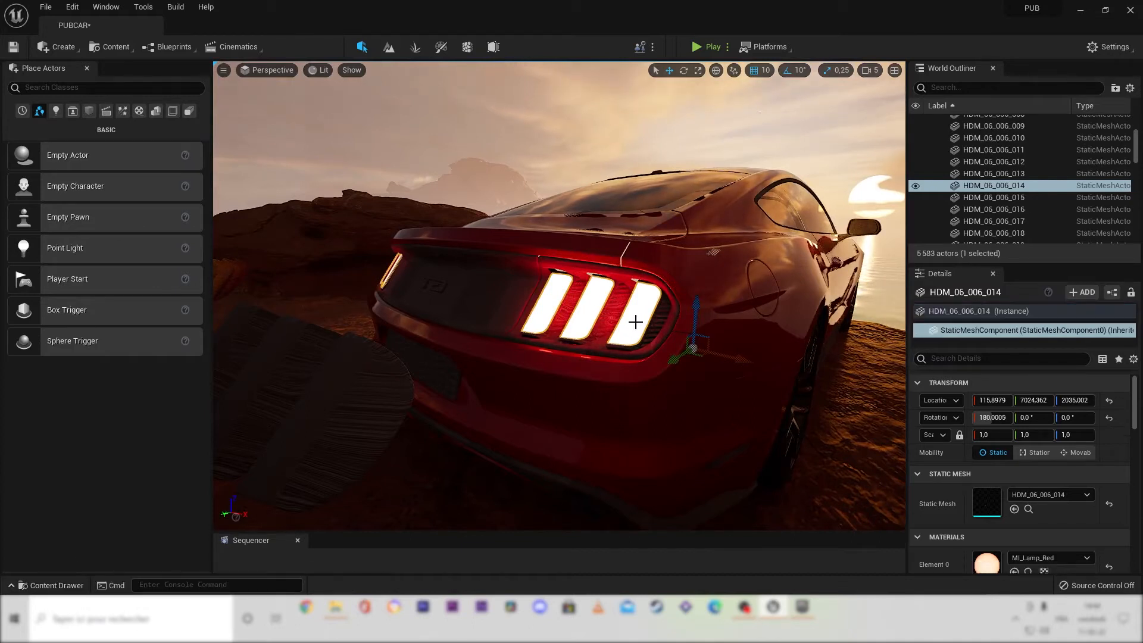
scroll(1087, 526, down, 1)
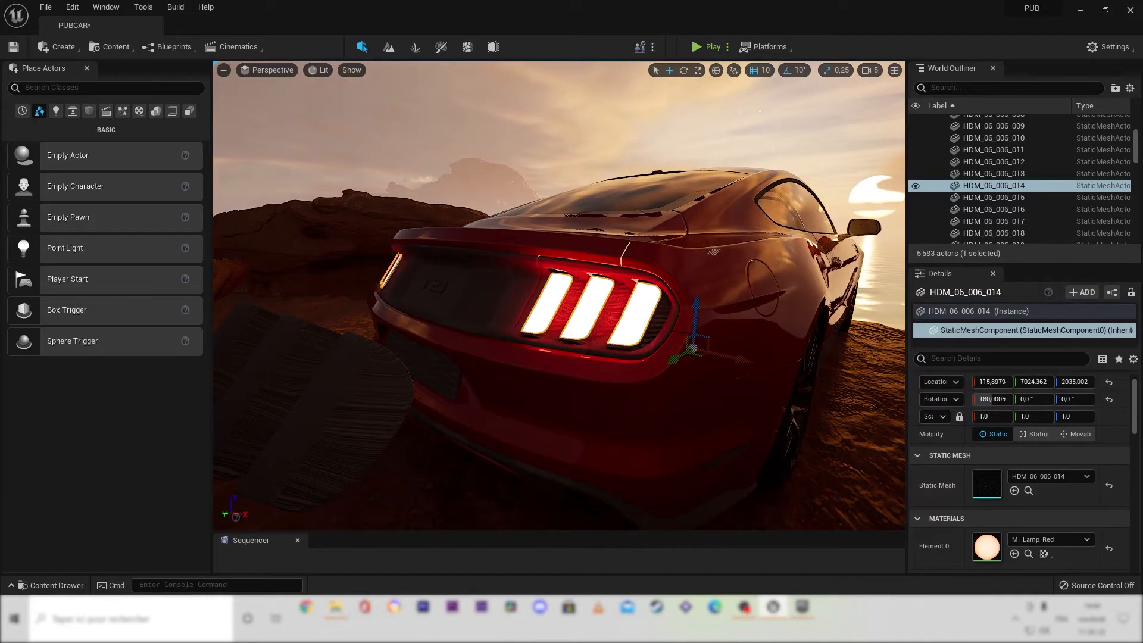
scroll(1054, 506, down, 2)
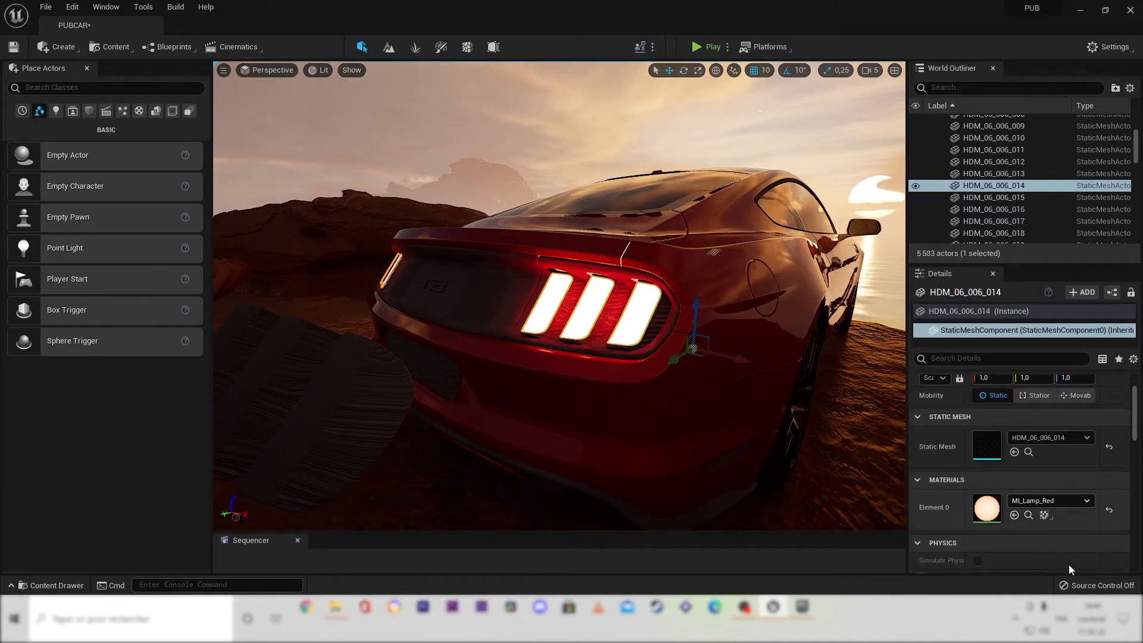
double_click(990, 516)
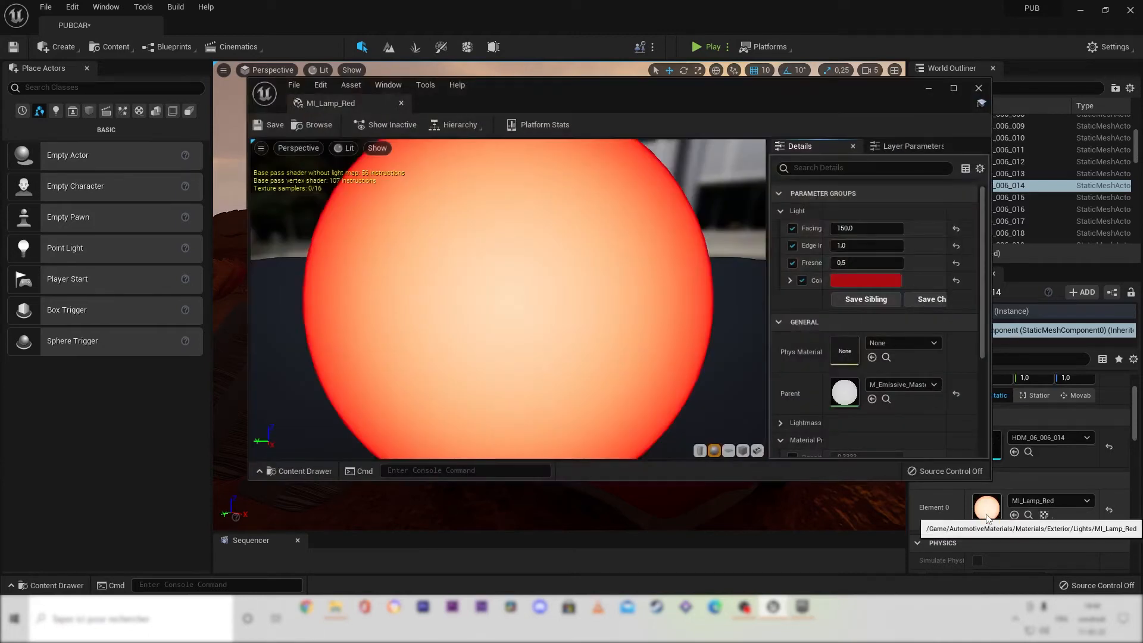
click(860, 228)
click(838, 228)
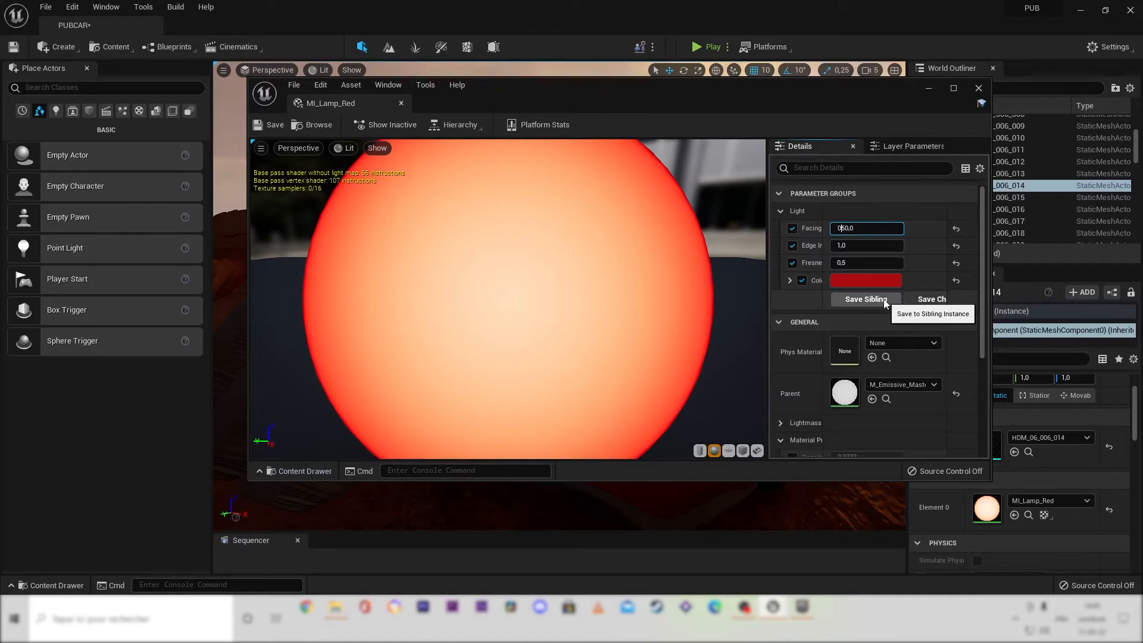
key(BackSpace)
key(Return)
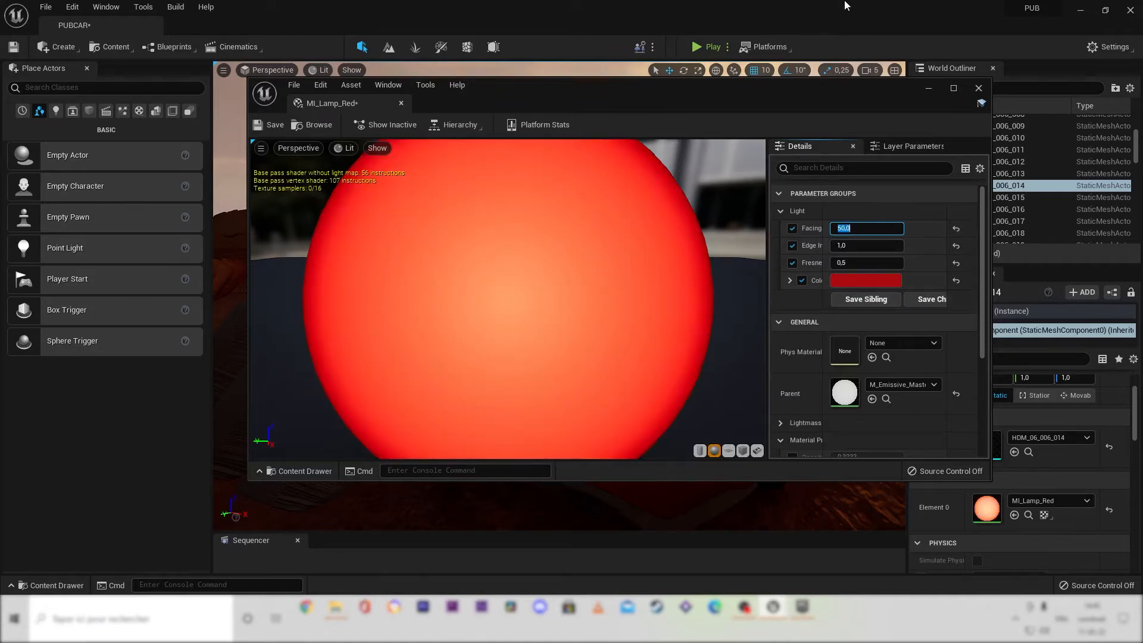
Set the Facing value of MI_Lamp_Red to 150, save the material instance and close its editor.
mouse_move(806, 103)
mouse_down()
mouse_move(1097, 394)
mouse_move(952, 374)
mouse_move(945, 394)
mouse_move(805, 172)
mouse_move(800, 103)
mouse_up()
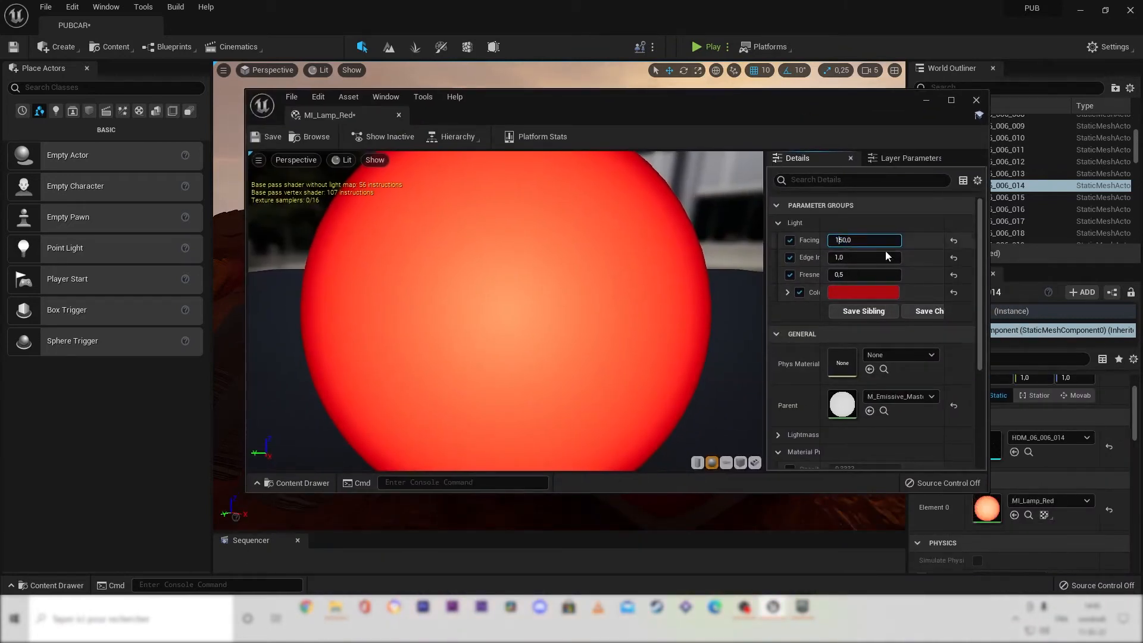
click(898, 203)
drag(851, 102, 868, 227)
click(257, 245)
drag(623, 226, 606, 127)
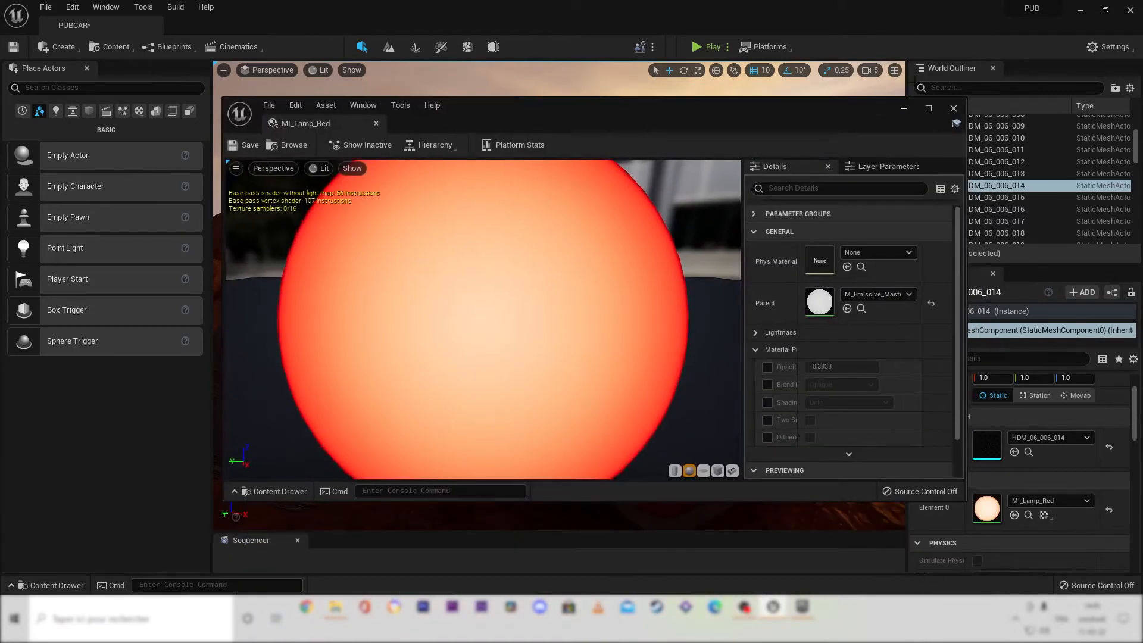
click(957, 108)
right_drag(752, 210, 756, 232)
key(a)
key(d)
click(592, 316)
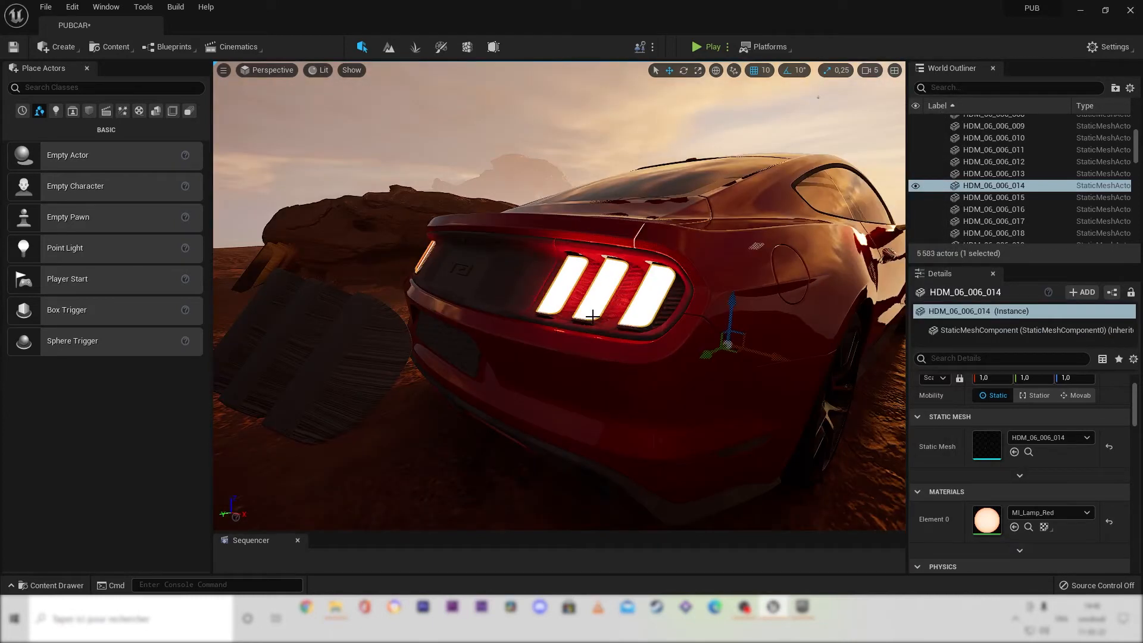
click(632, 313)
click(569, 278)
key(ctrl+z)
click(642, 300)
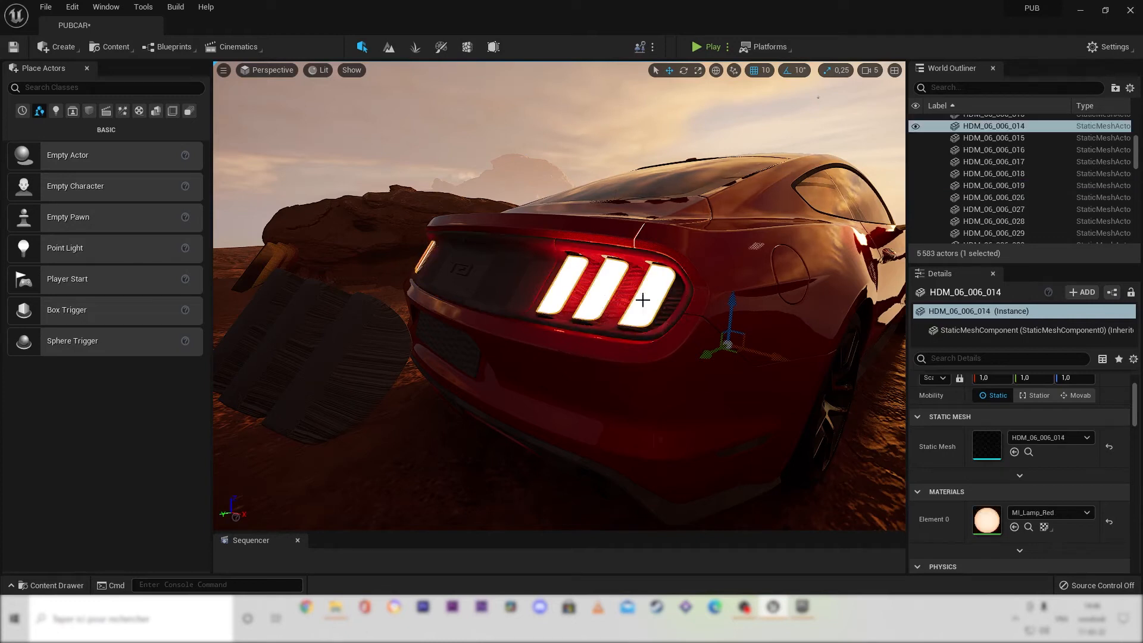
click(659, 306)
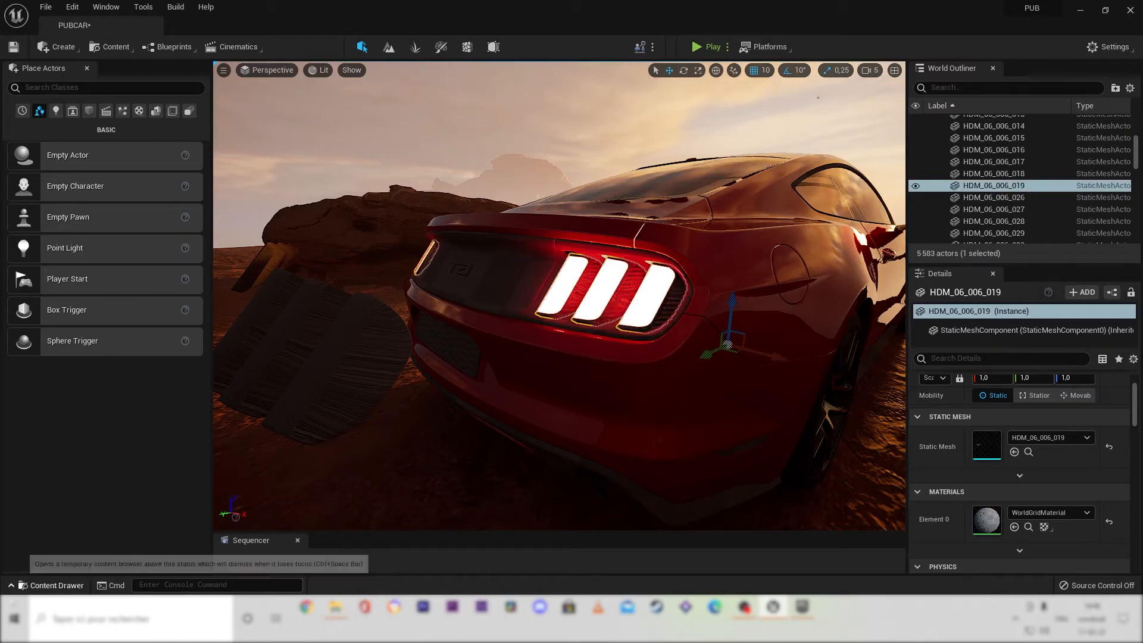
key(ctrl+z)
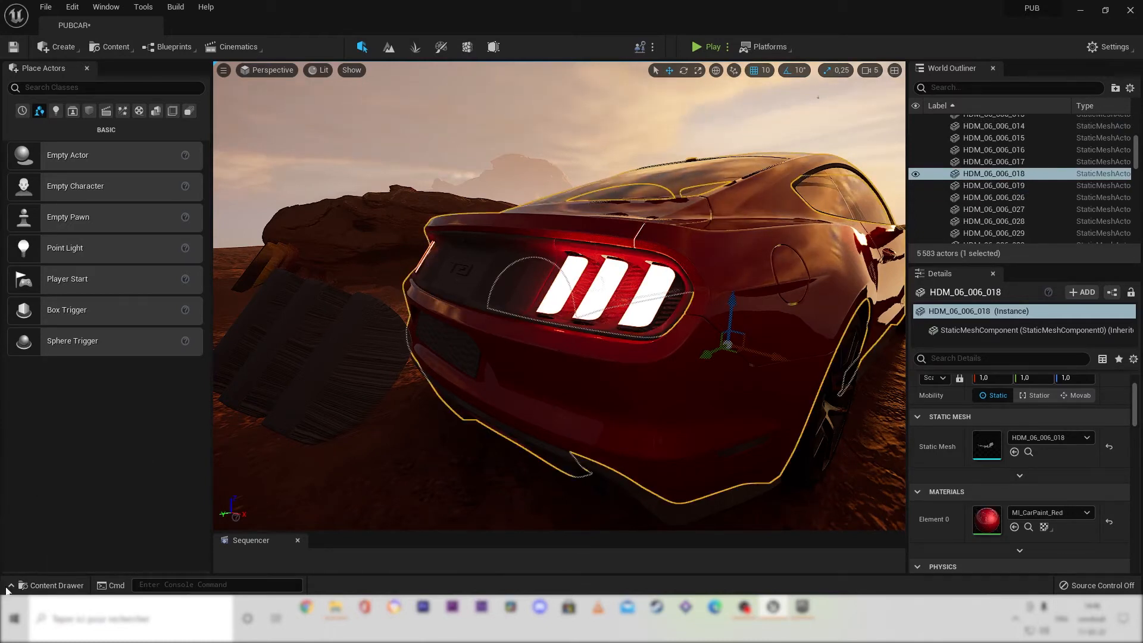
Apply the MI_Reflector_Hexagon_Orange material from the Exterior/Reflector folder to the mesh around the taillight lamps, HDM_06_006_019.
click(52, 585)
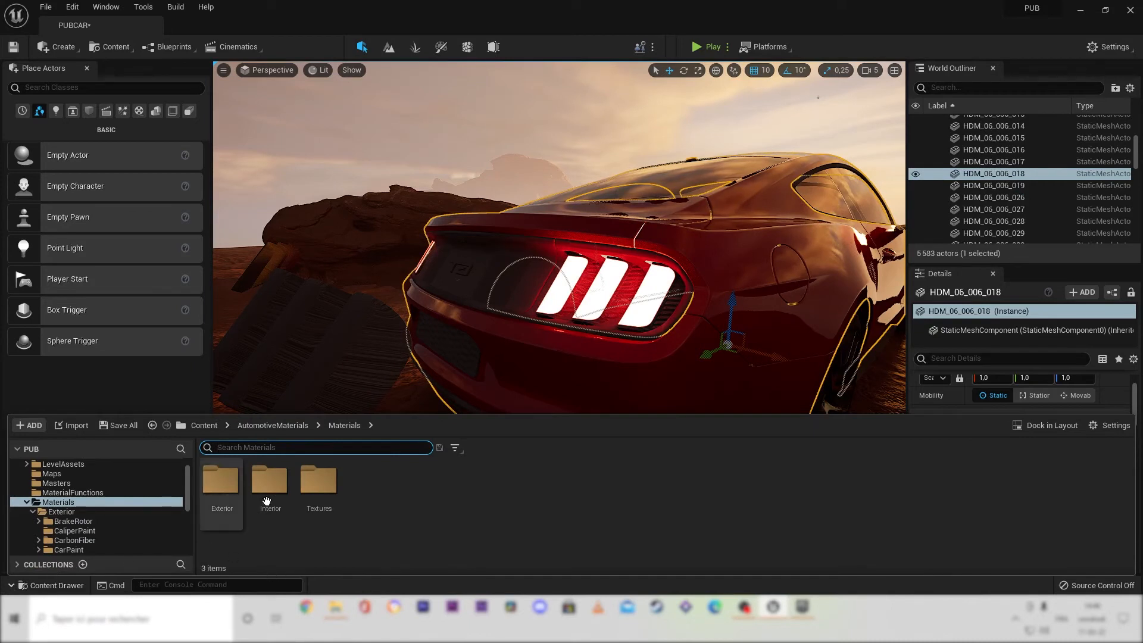
double_click(229, 493)
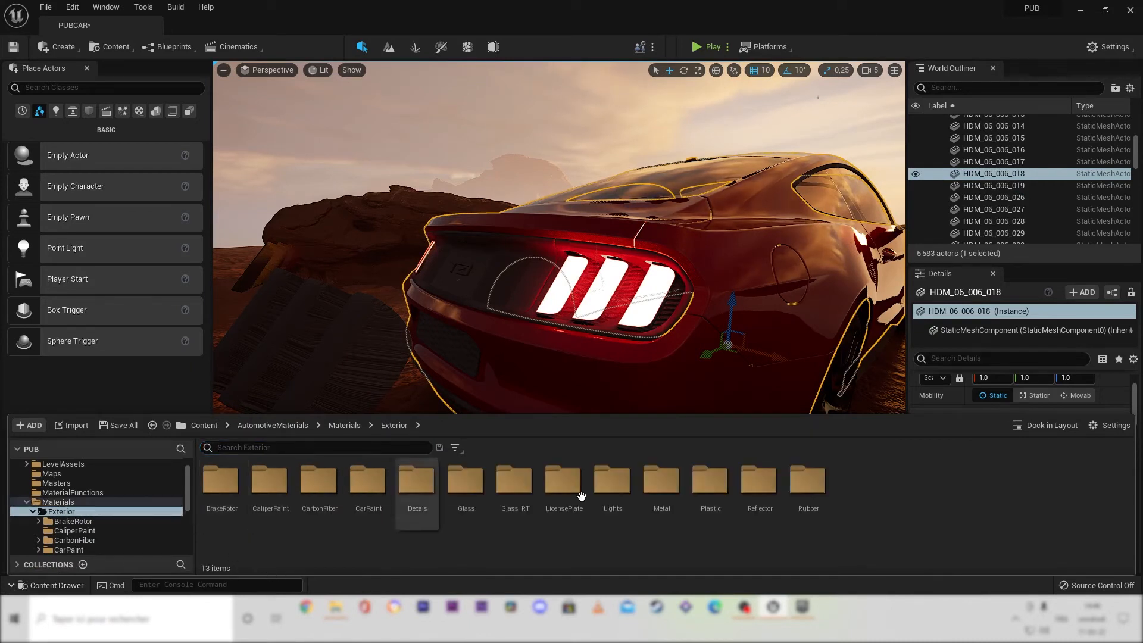
double_click(769, 489)
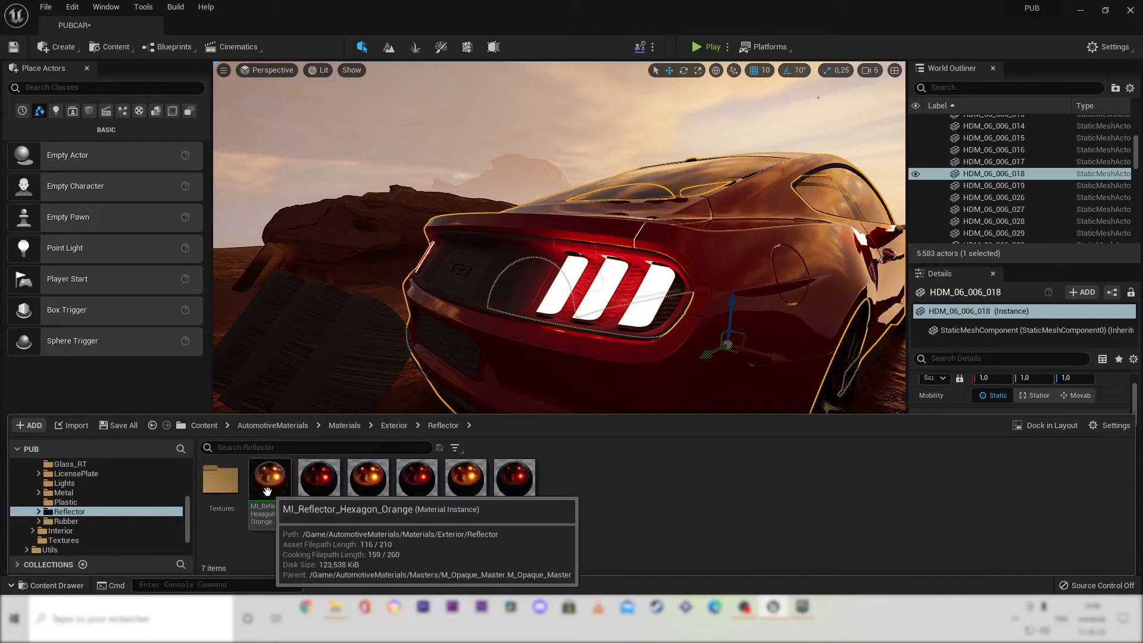
mouse_move(270, 485)
mouse_down()
mouse_move(619, 378)
mouse_move(667, 301)
mouse_move(154, 515)
mouse_move(272, 483)
mouse_up()
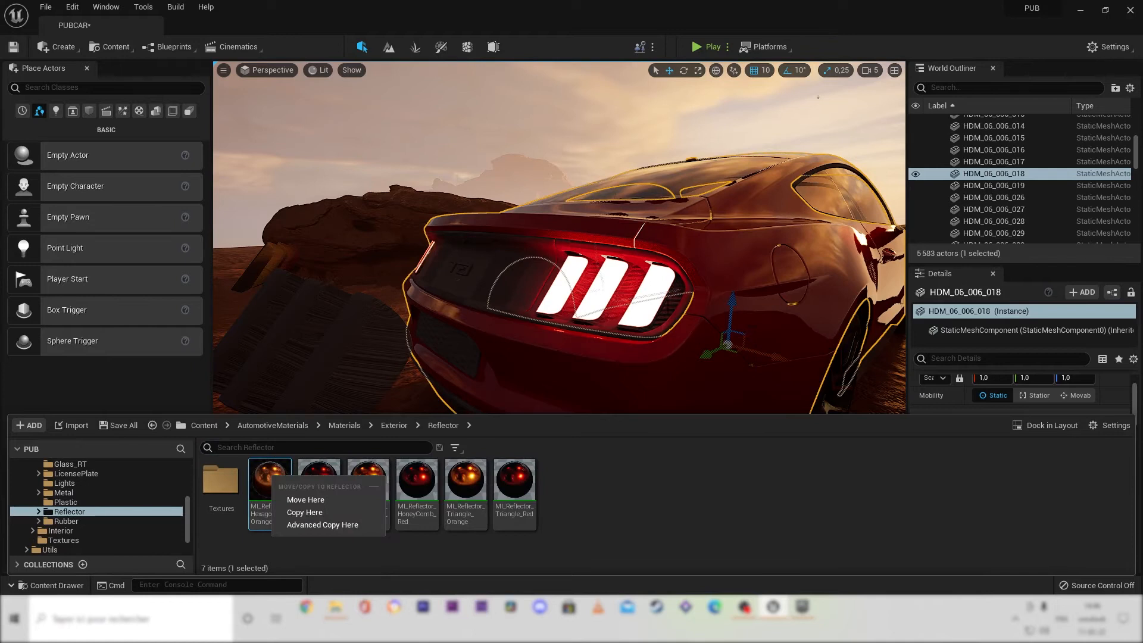
click(668, 306)
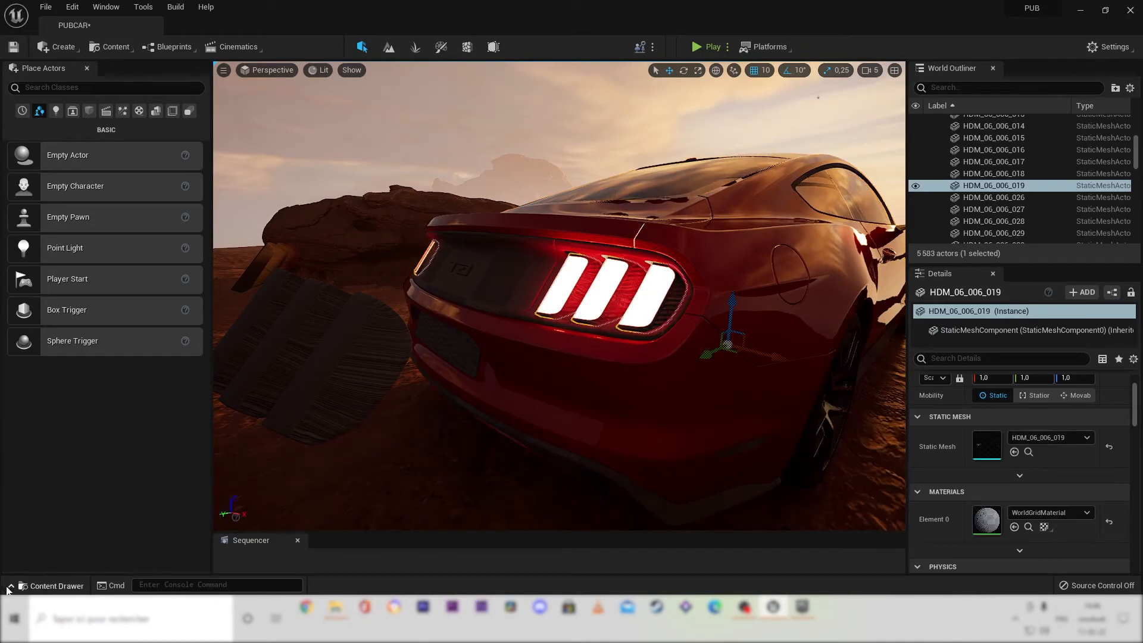
click(52, 586)
drag(270, 485, 676, 298)
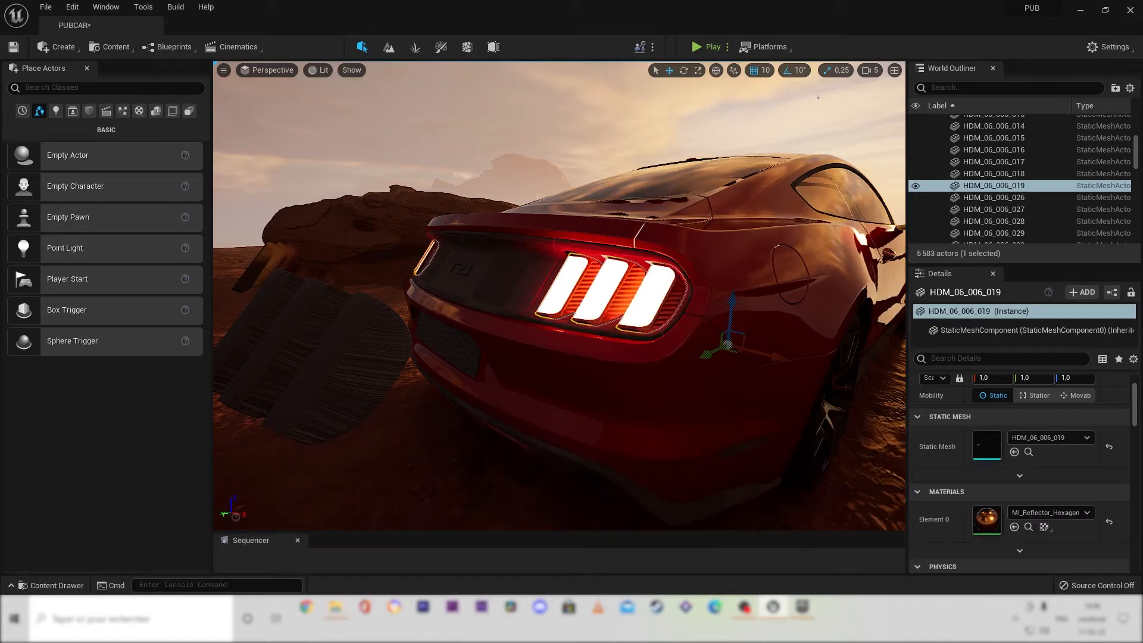
Apply the MI_Glass_Clear material from the Exterior/Glass folder to the detached taillight cover mesh, HDM_06_006_007.
right_drag(559, 296, 595, 296)
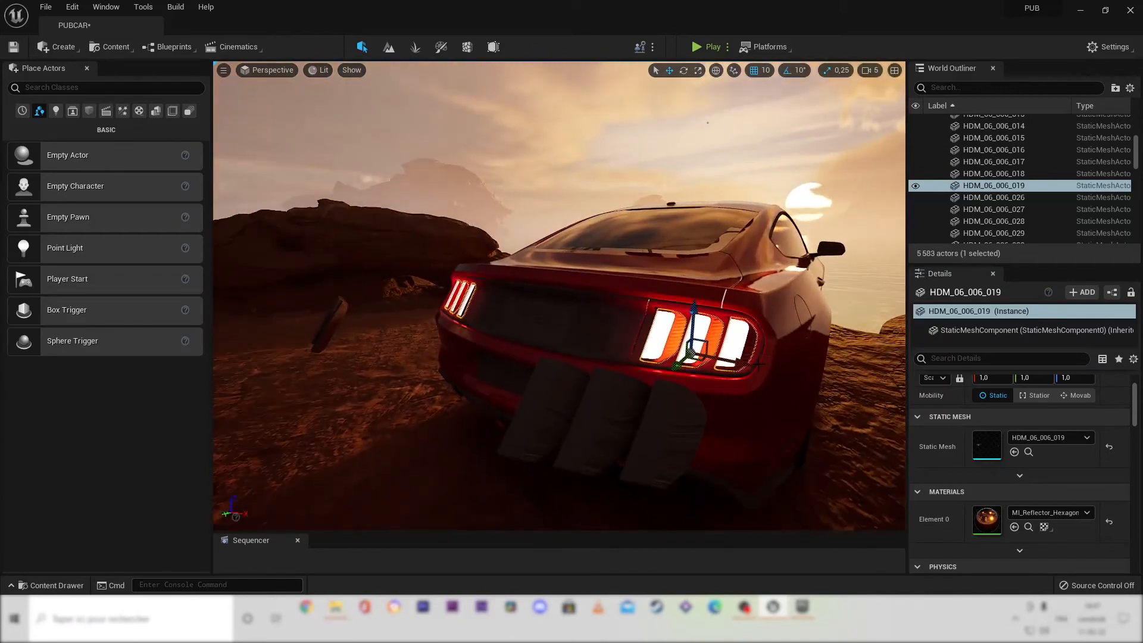
right_drag(758, 365, 739, 358)
middle_drag(755, 361, 839, 405)
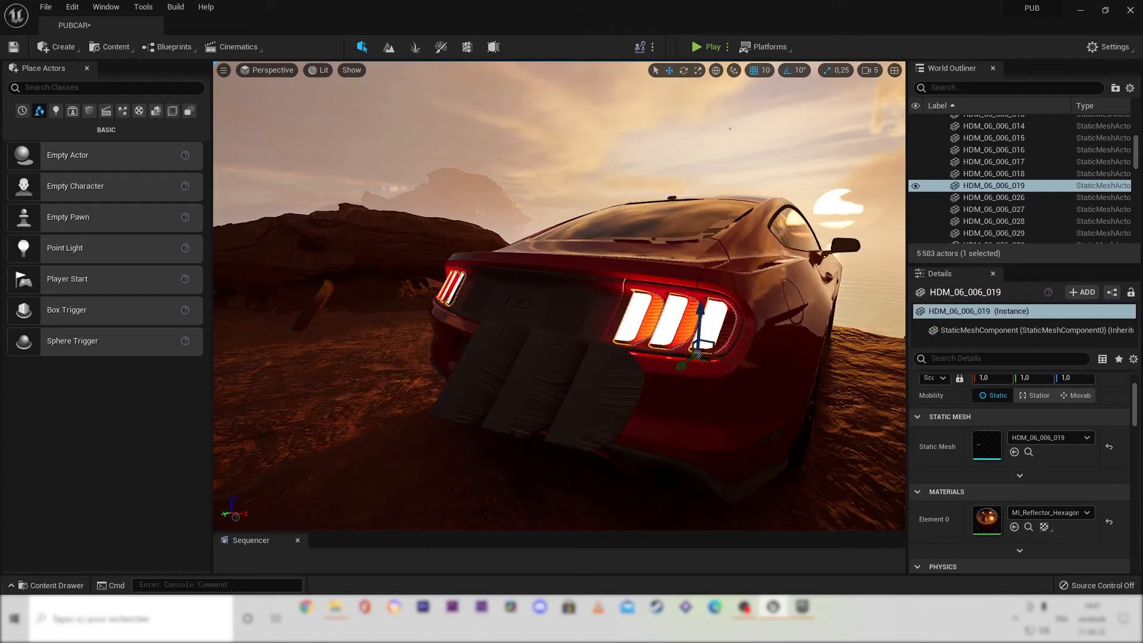
click(555, 375)
right_drag(555, 375, 458, 351)
key(f)
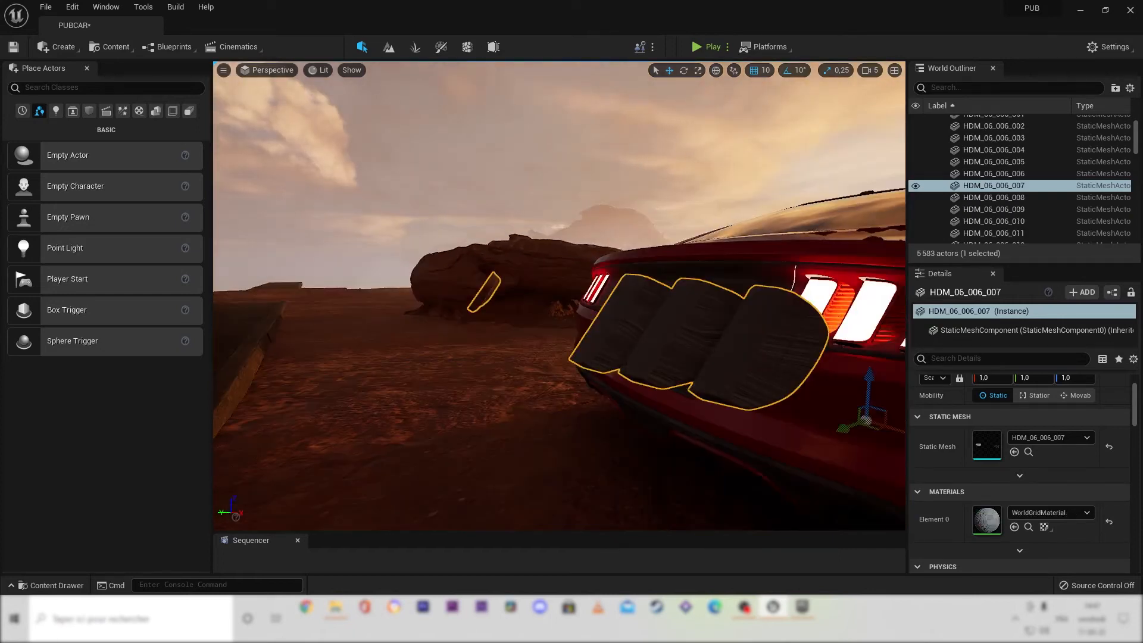
right_drag(555, 375, 655, 384)
click(19, 589)
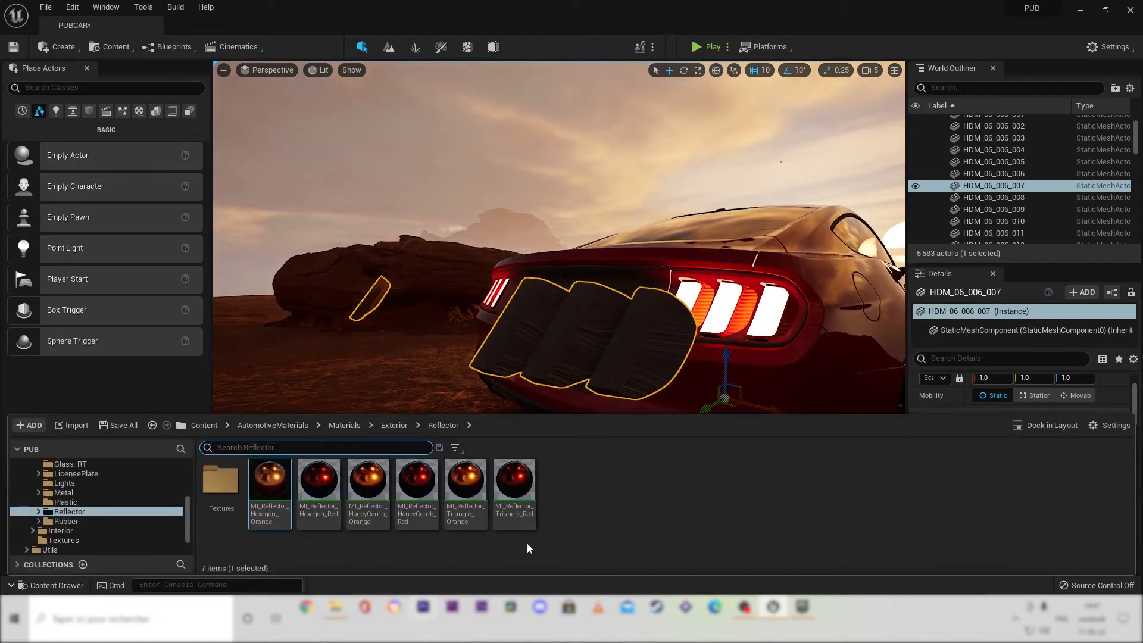
click(344, 425)
double_click(207, 491)
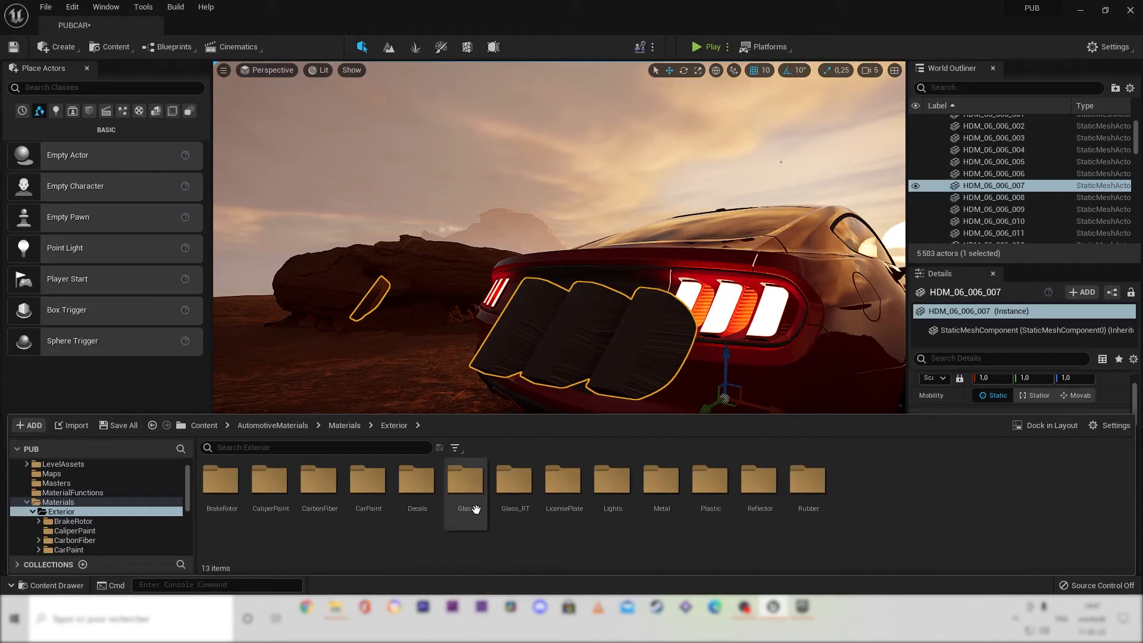
double_click(474, 505)
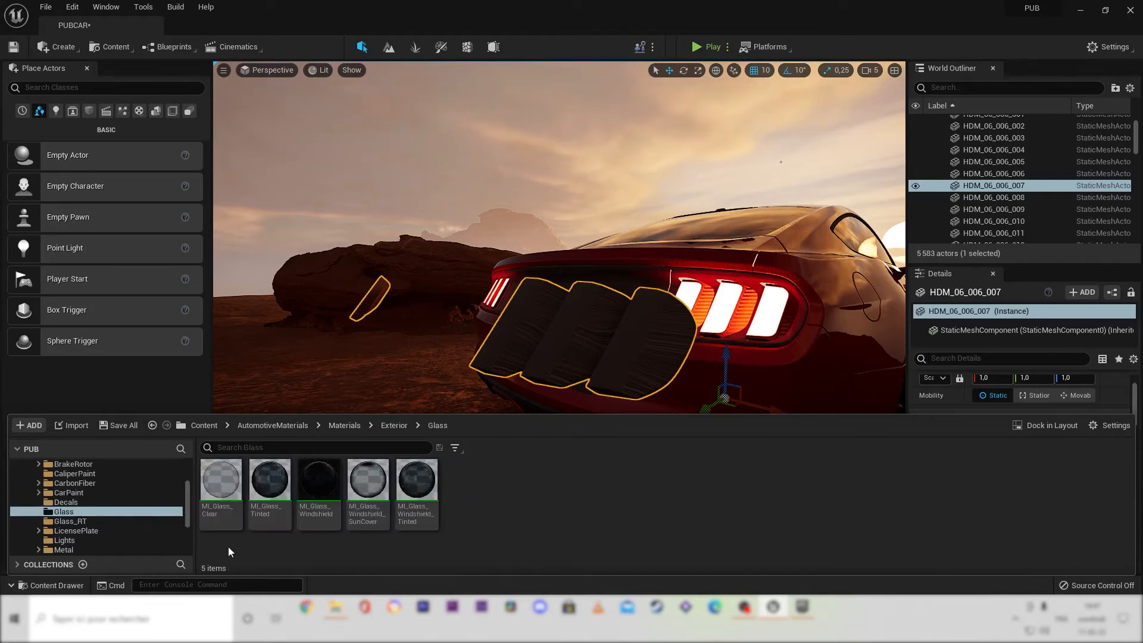
drag(219, 503, 631, 342)
Move the taillight cover mesh back along Y onto the car's taillights and deselect it.
right_drag(702, 425, 768, 451)
drag(662, 366, 690, 351)
right_drag(543, 232, 464, 232)
click(525, 186)
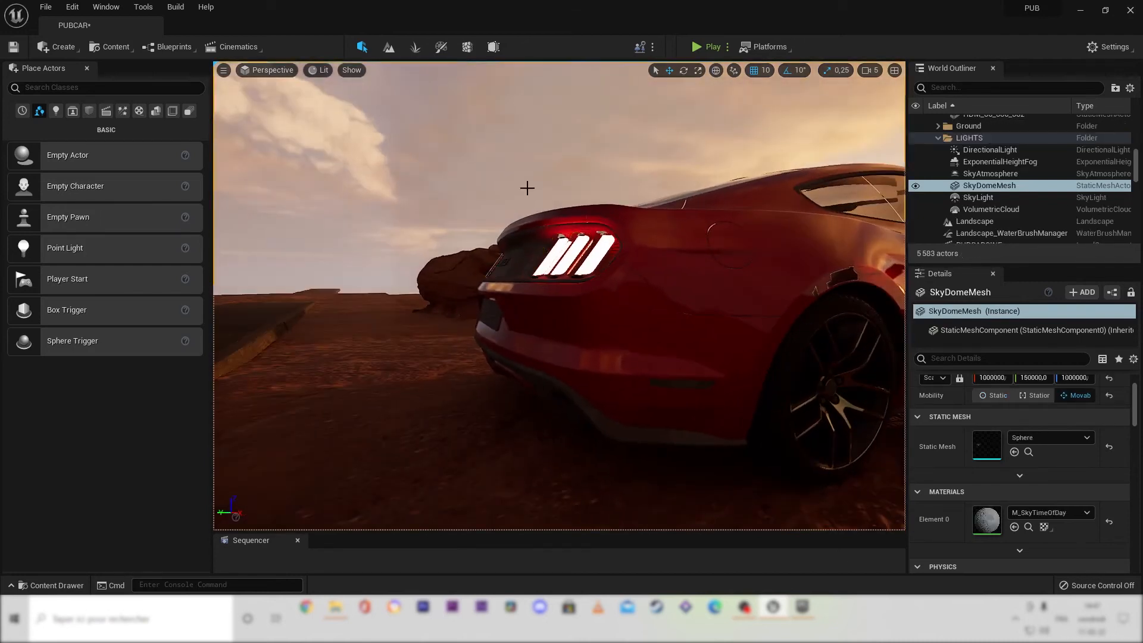
Select the rear panel mesh between the taillights, HDM_06_006_006.
mouse_move(691, 276)
right_down()
mouse_move(685, 298)
mouse_move(619, 280)
mouse_move(714, 304)
mouse_move(697, 270)
mouse_move(643, 280)
mouse_move(702, 278)
right_up()
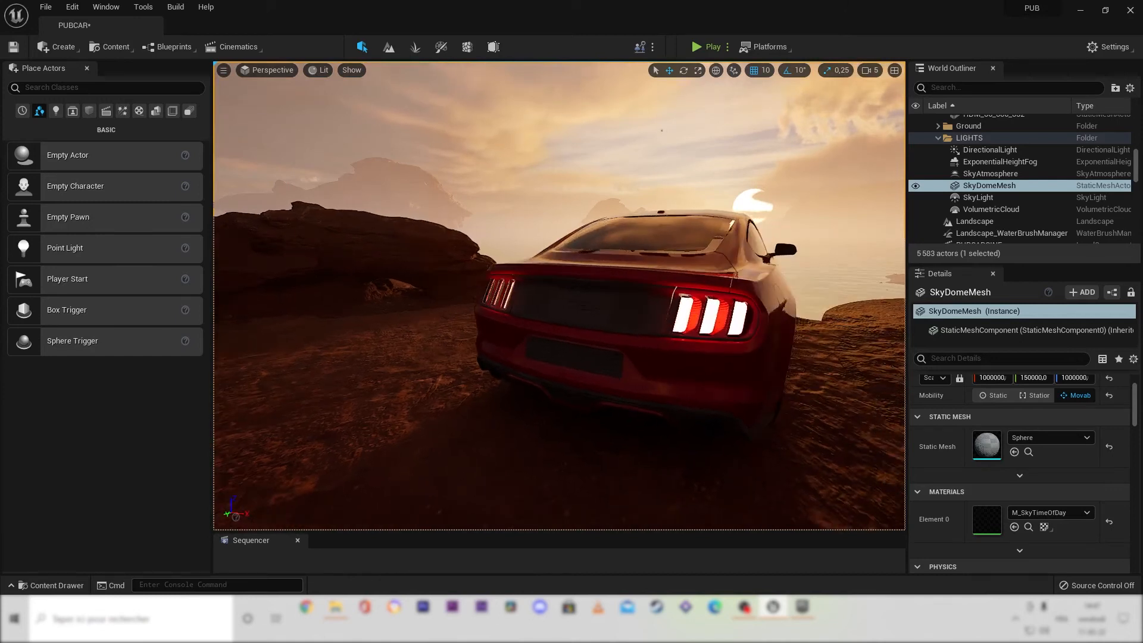
click(588, 315)
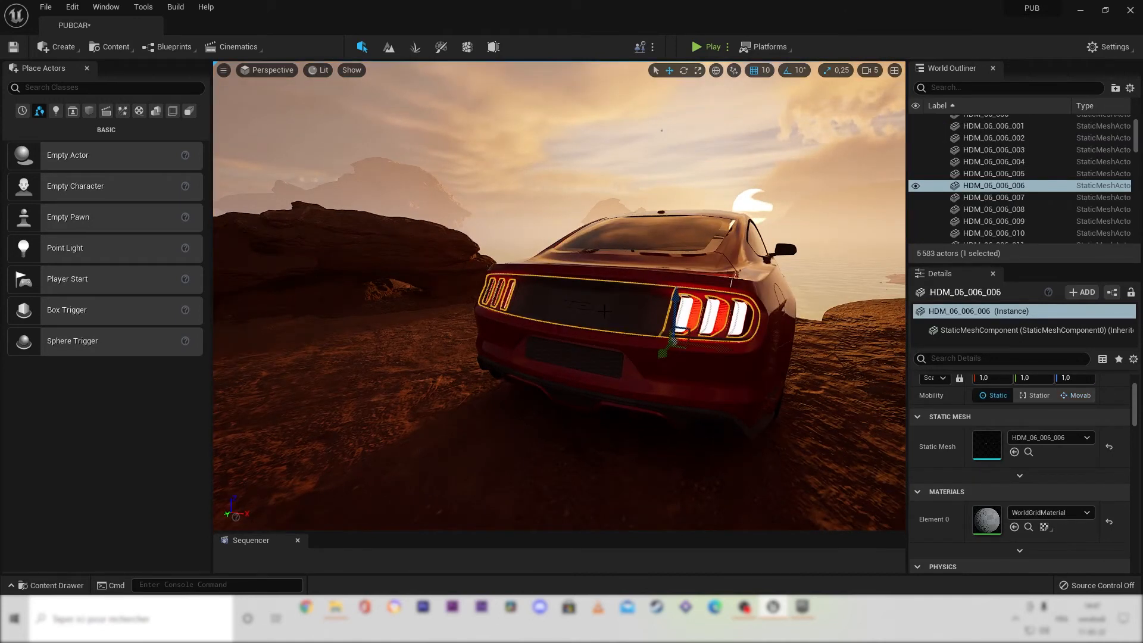